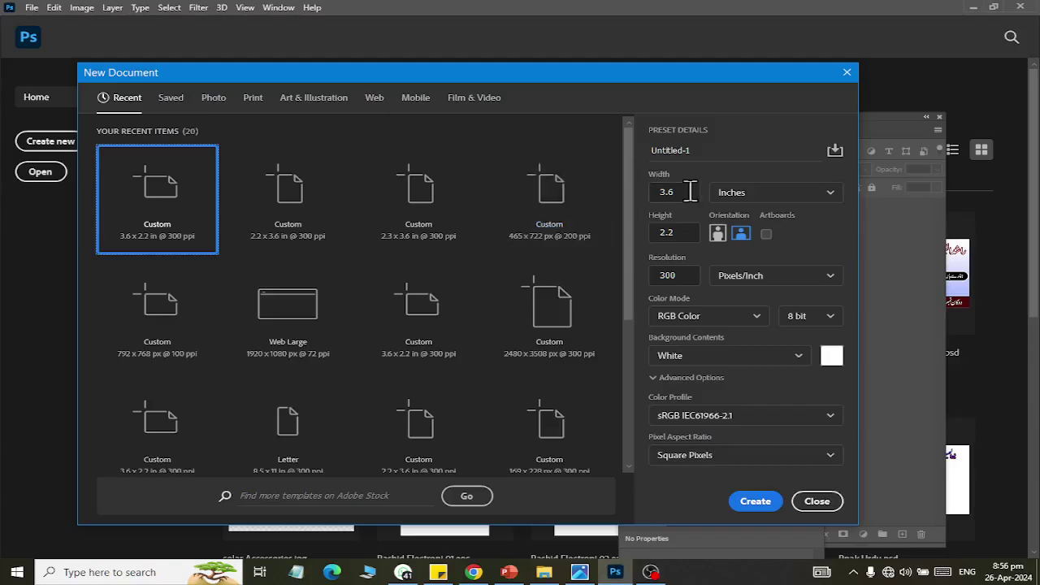
- Make a 3.6 × 2.2 inch, 300 ppi white document, unlock its background, and view the reference card
click(689, 191)
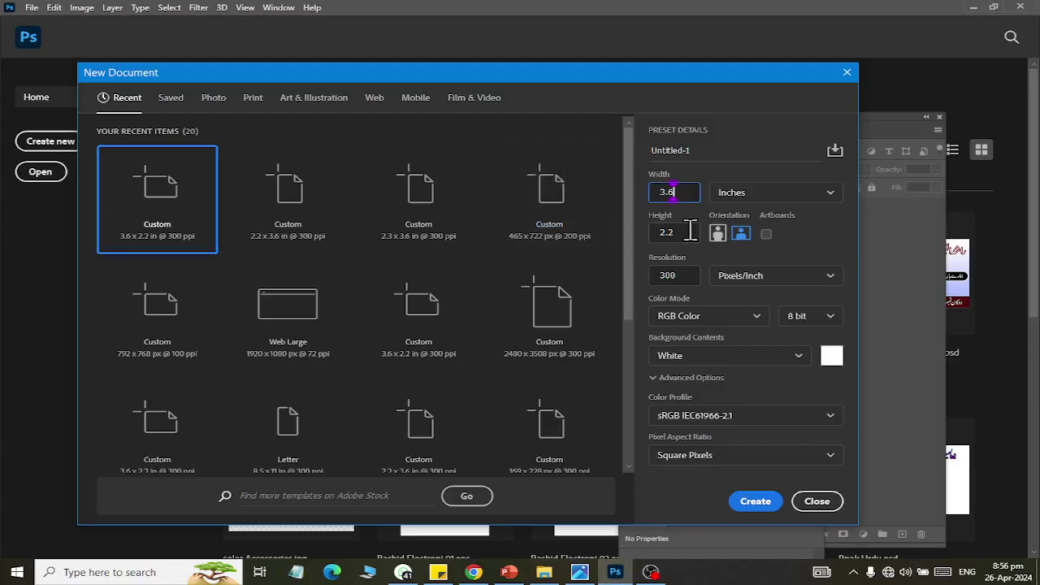
click(682, 233)
click(755, 501)
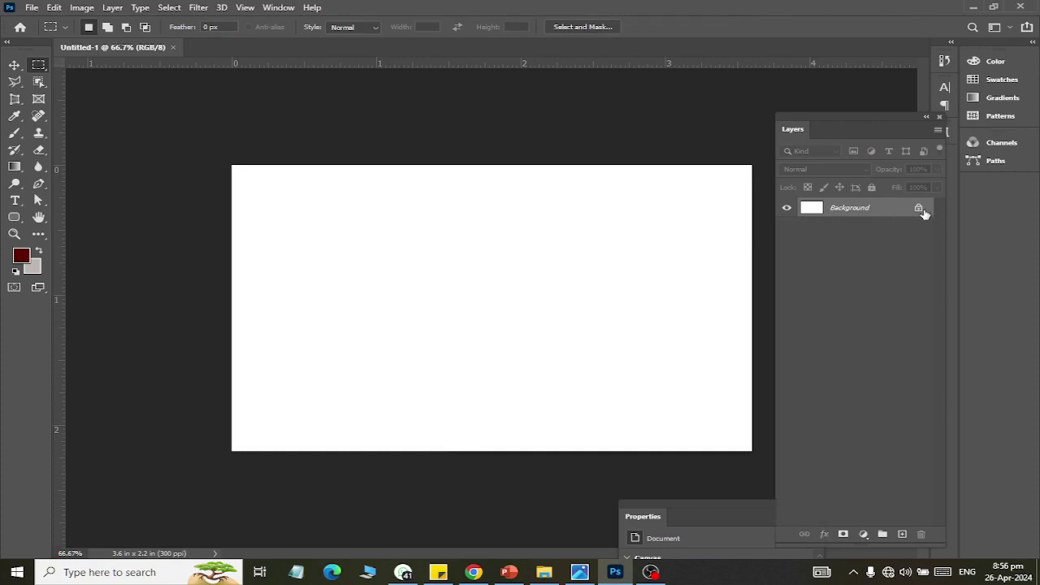
click(919, 208)
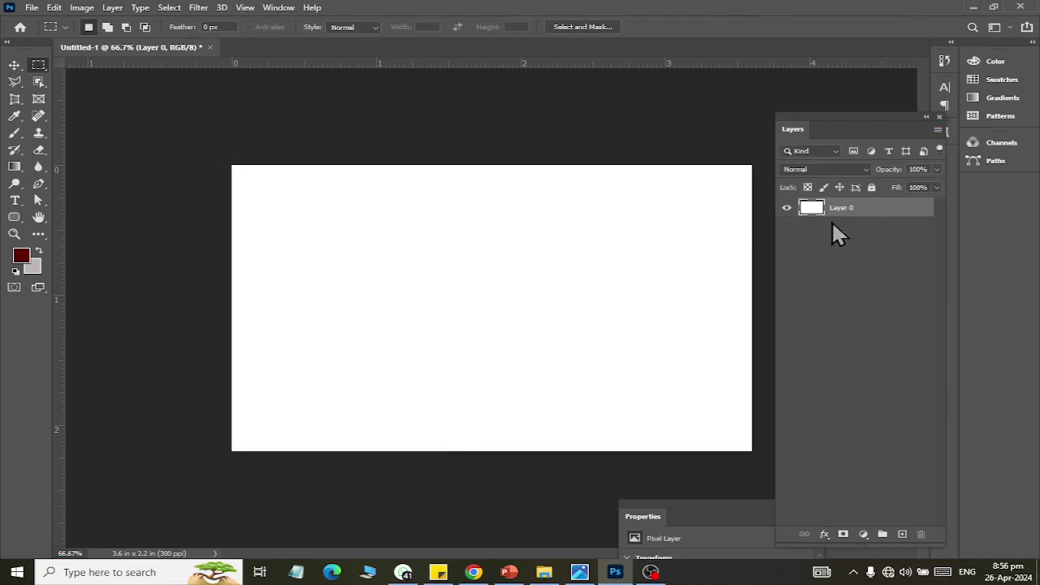
key(alt+Tab)
key(alt+Tab)
key(alt+Tab)
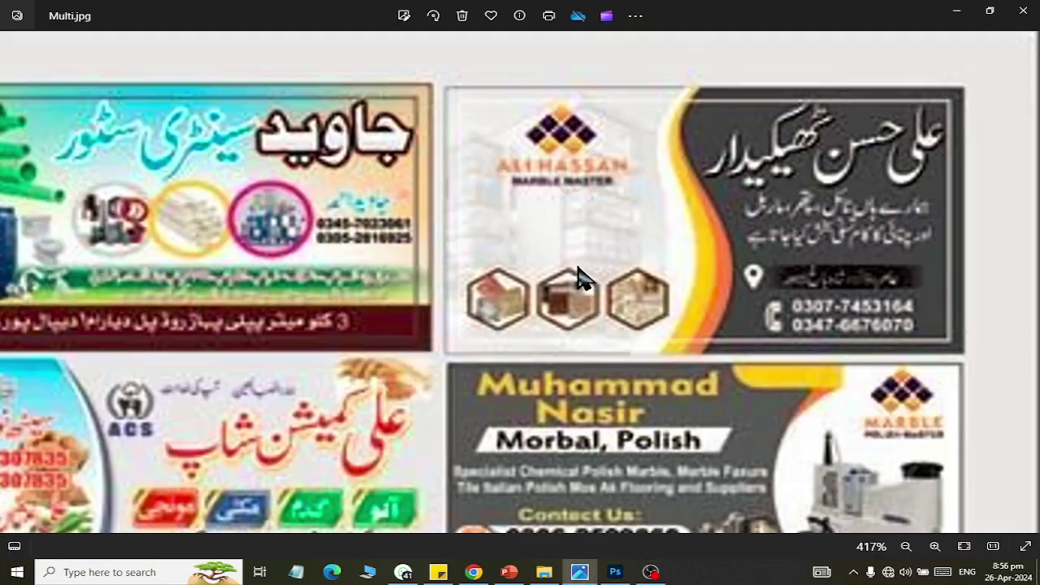
key(alt+Tab)
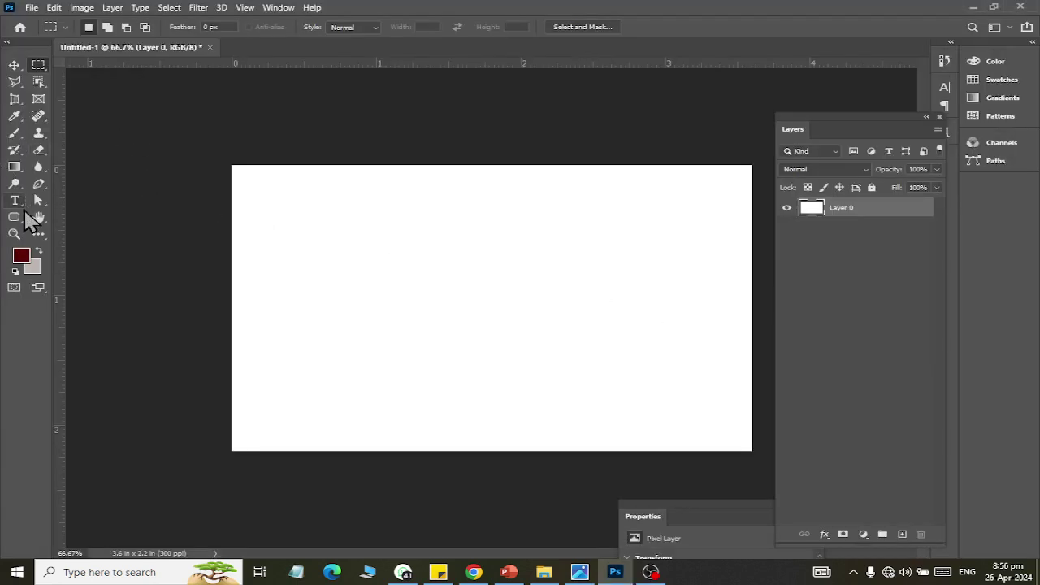
- Set the Pen tool to Shape mode with no fill and a black stroke
click(38, 183)
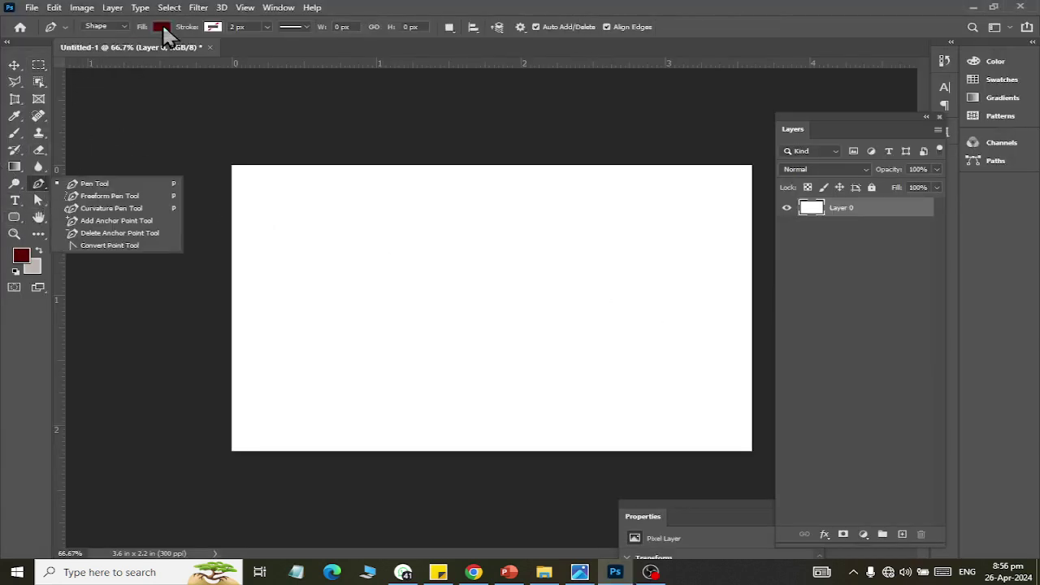
click(161, 26)
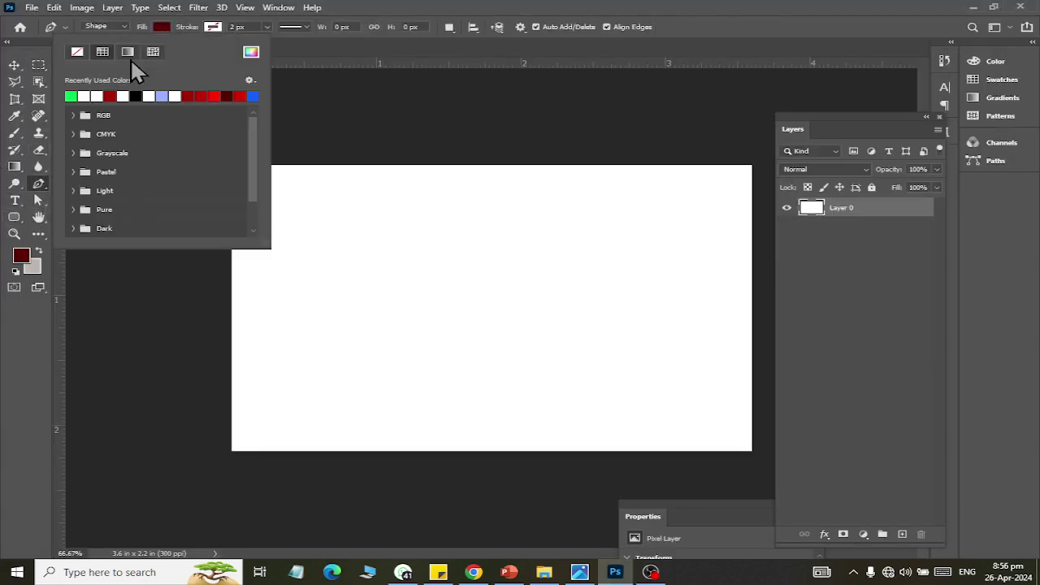
click(77, 51)
click(213, 27)
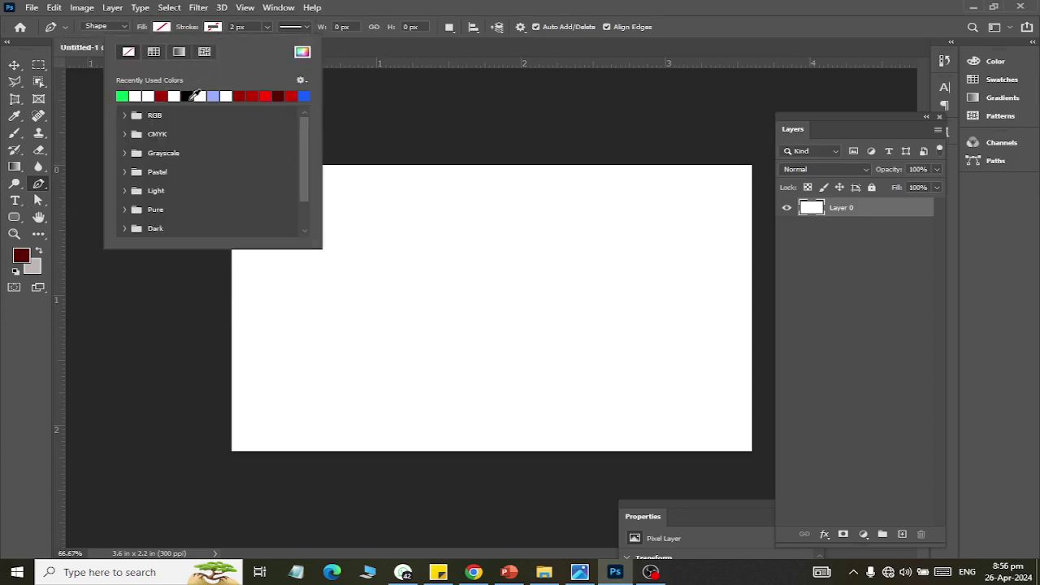
click(187, 96)
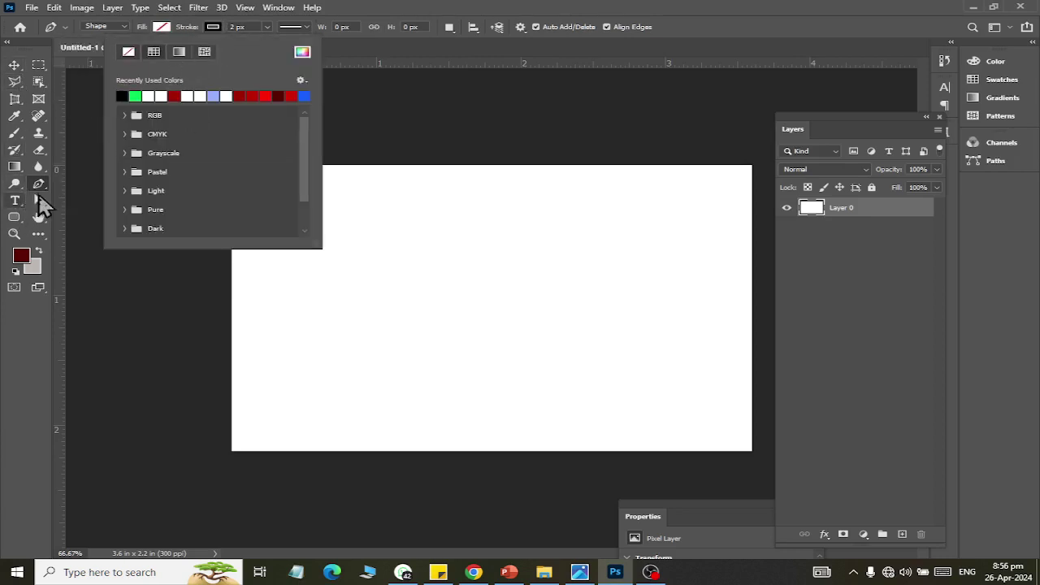
click(39, 183)
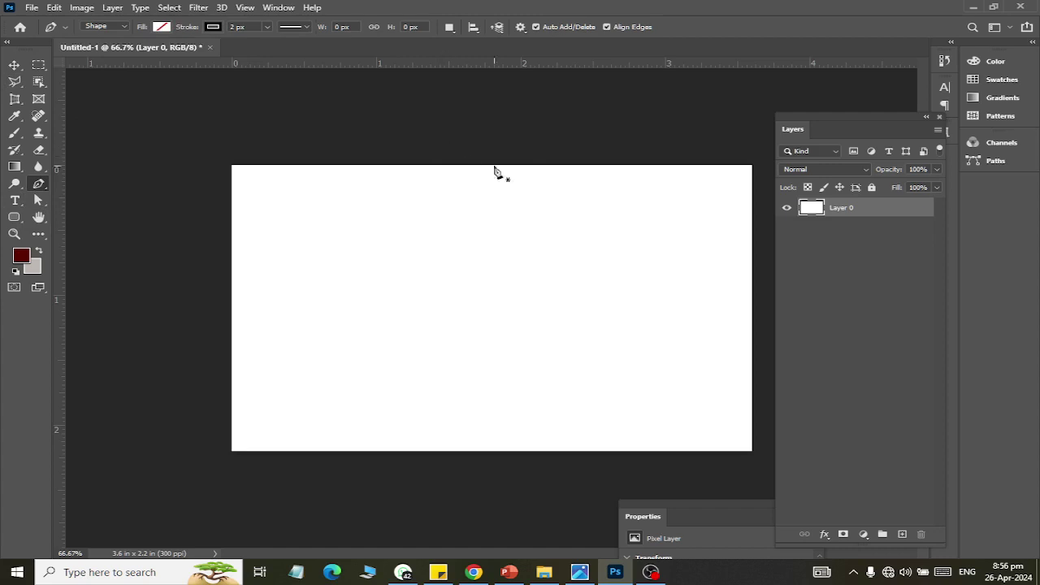
- Draw an S-curve from the card's top edge down past its bottom edge
click(539, 160)
drag(583, 313, 650, 373)
mouse_move(520, 471)
mouse_down()
mouse_move(520, 482)
mouse_move(529, 471)
mouse_up()
key(ctrl+z)
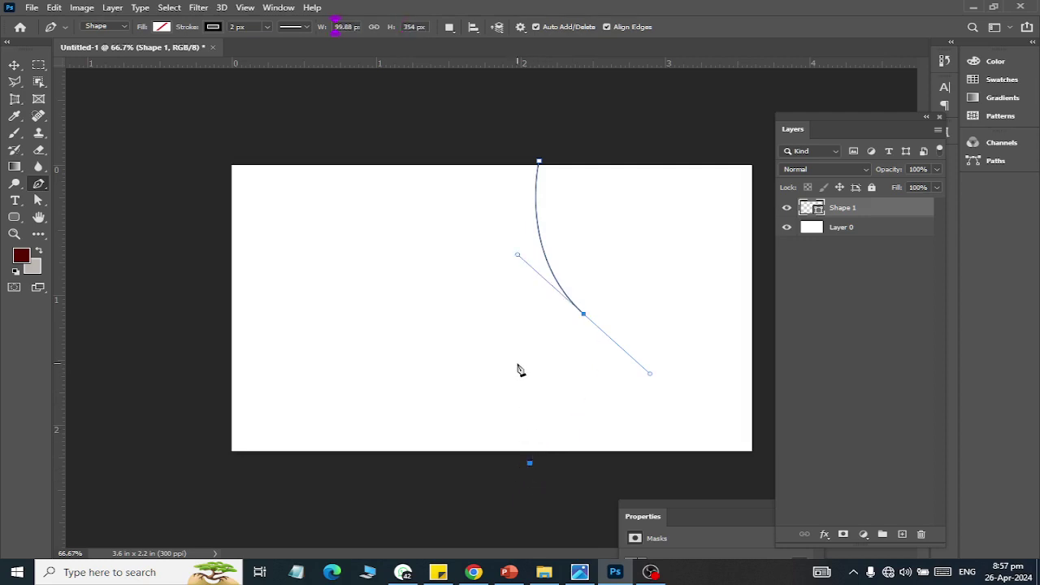
key(ctrl+z)
mouse_move(518, 313)
mouse_down()
mouse_move(593, 365)
mouse_move(568, 348)
mouse_up()
key(ctrl+z)
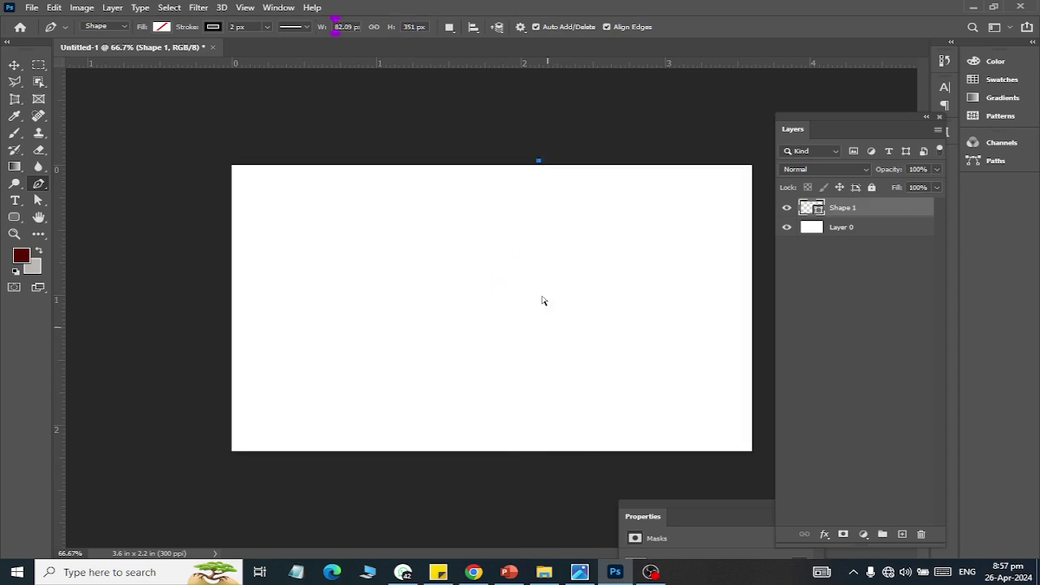
drag(541, 282, 615, 337)
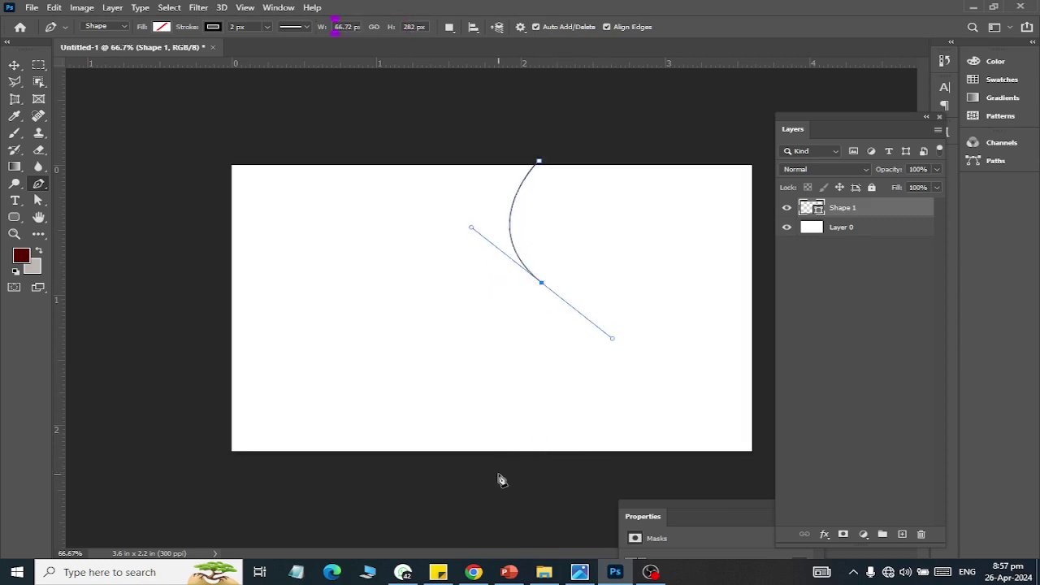
mouse_move(497, 474)
mouse_down()
mouse_move(487, 484)
mouse_move(471, 460)
mouse_move(455, 488)
mouse_up()
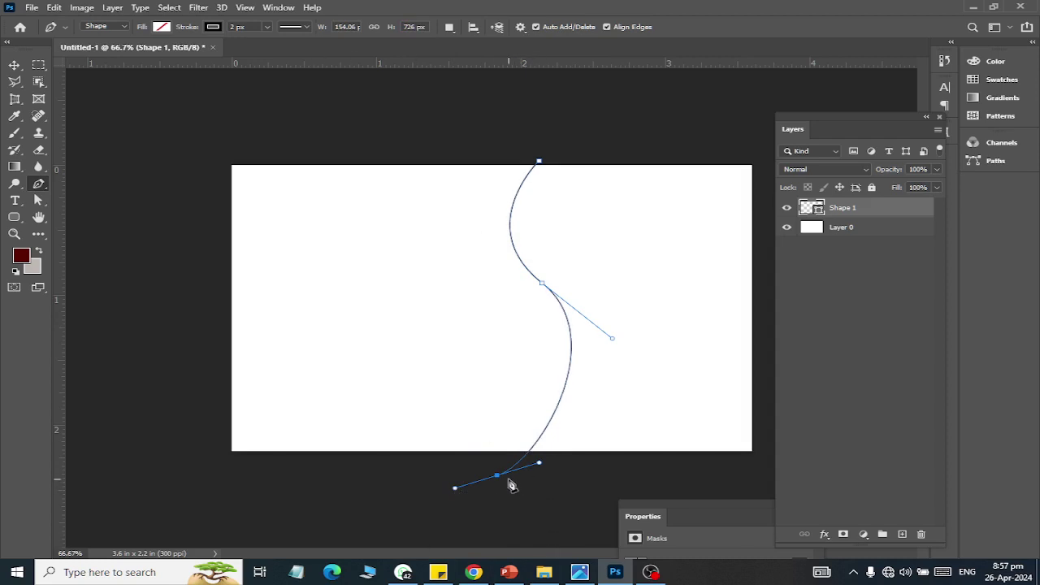
click(498, 476)
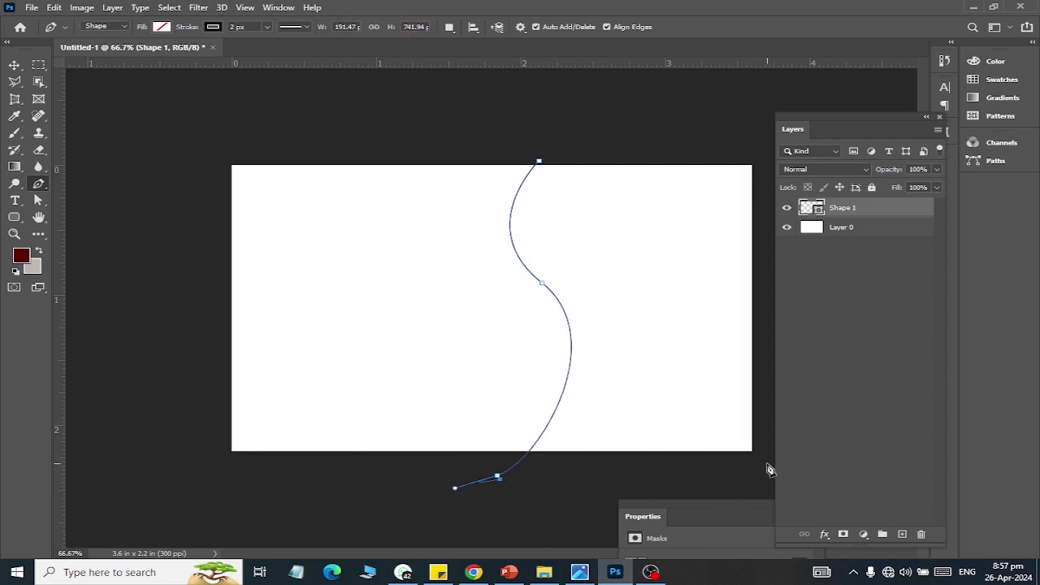
- Close the path around the card's right side and fill the shape dark maroon
click(767, 465)
click(755, 123)
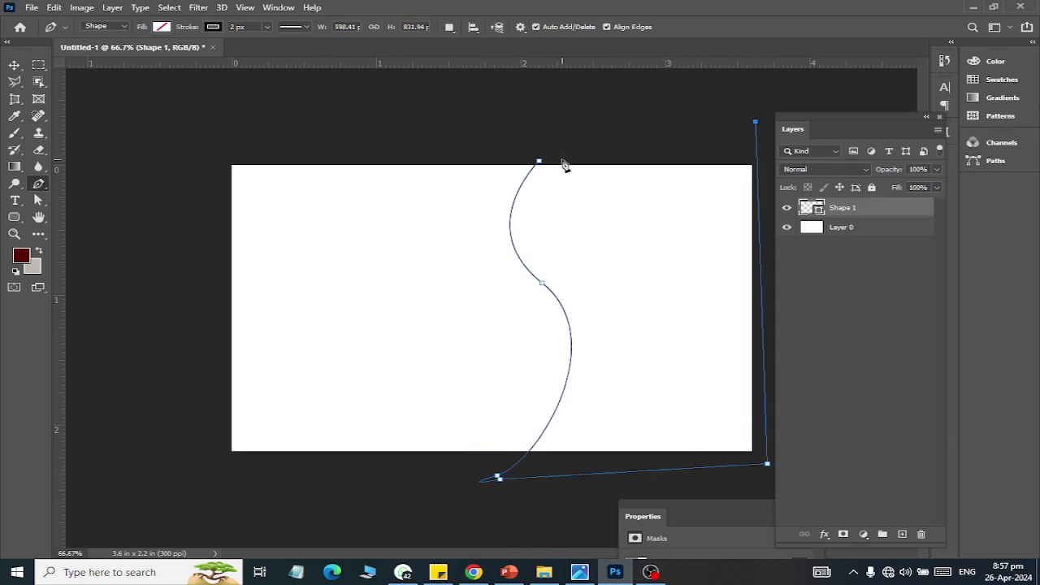
click(538, 162)
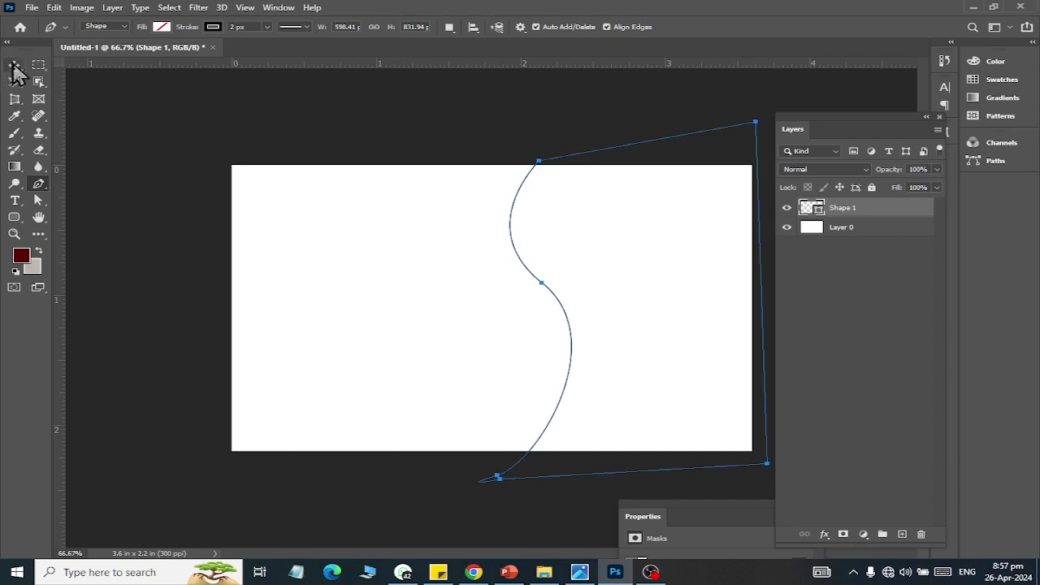
click(162, 27)
click(225, 96)
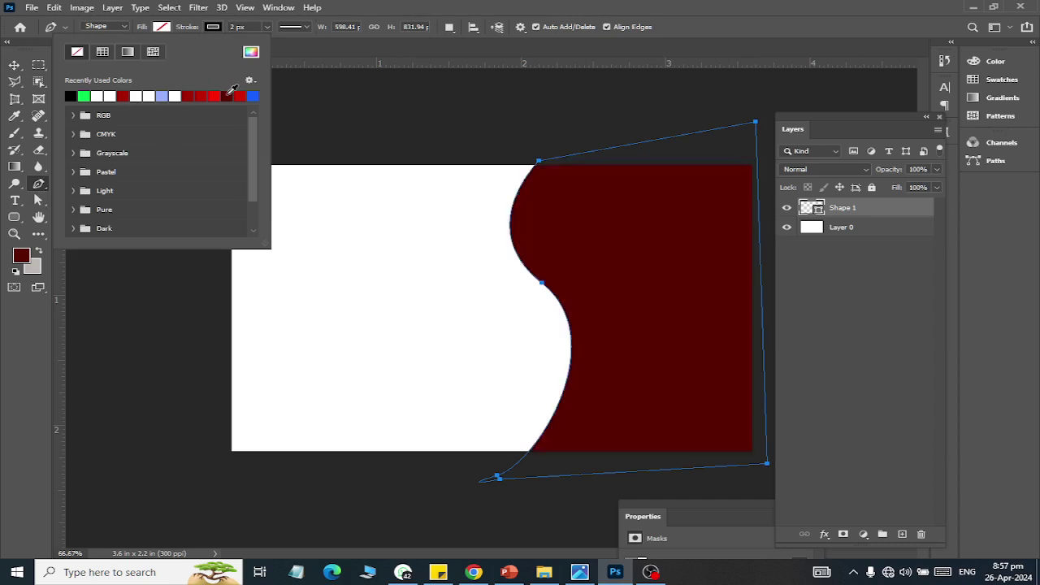
click(14, 65)
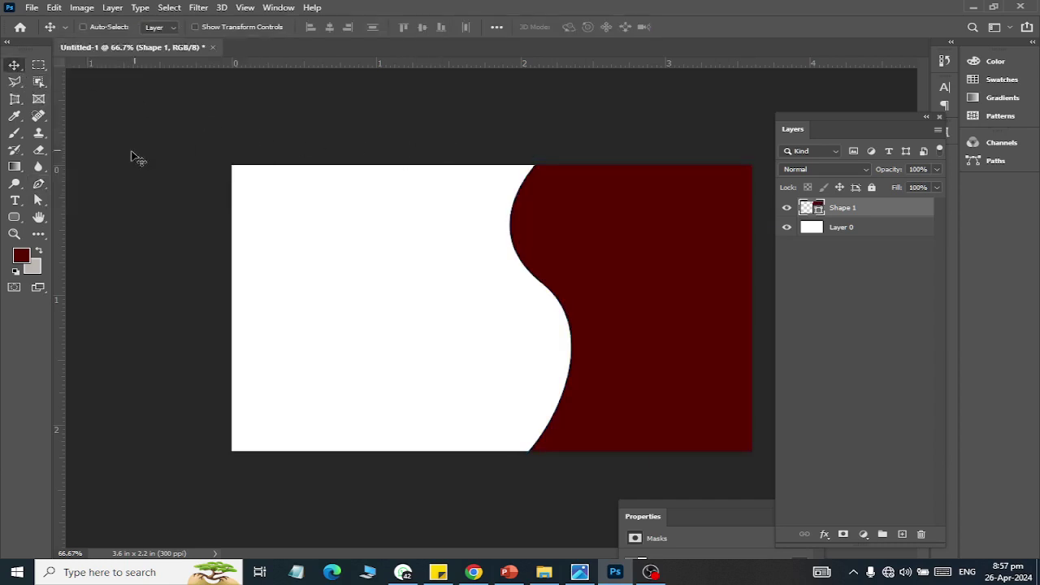
- Drag Shape 1's curve anchors and handles to deepen and shift the S-wave left
click(38, 201)
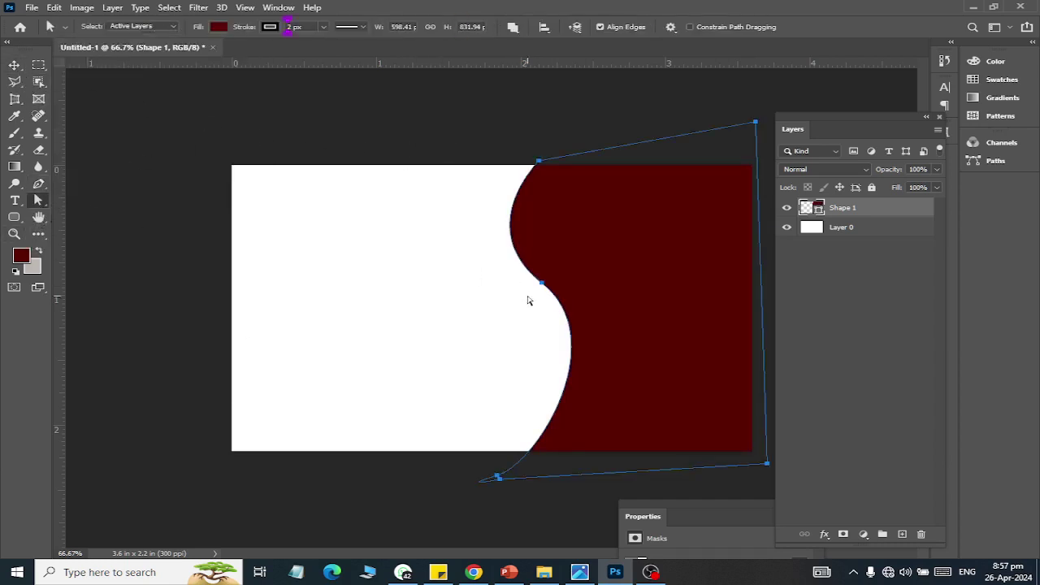
drag(542, 284, 559, 334)
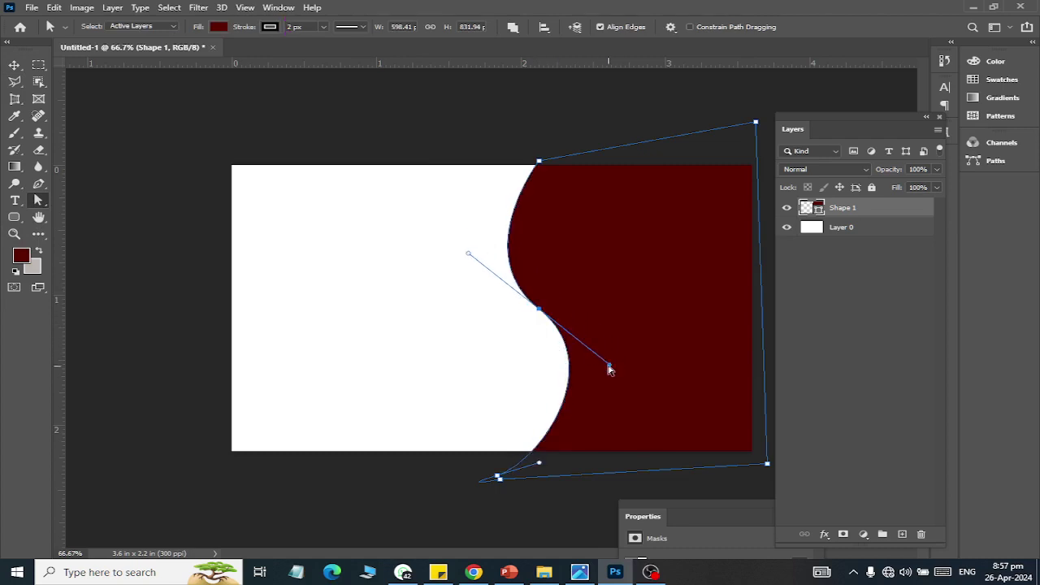
drag(610, 370, 596, 373)
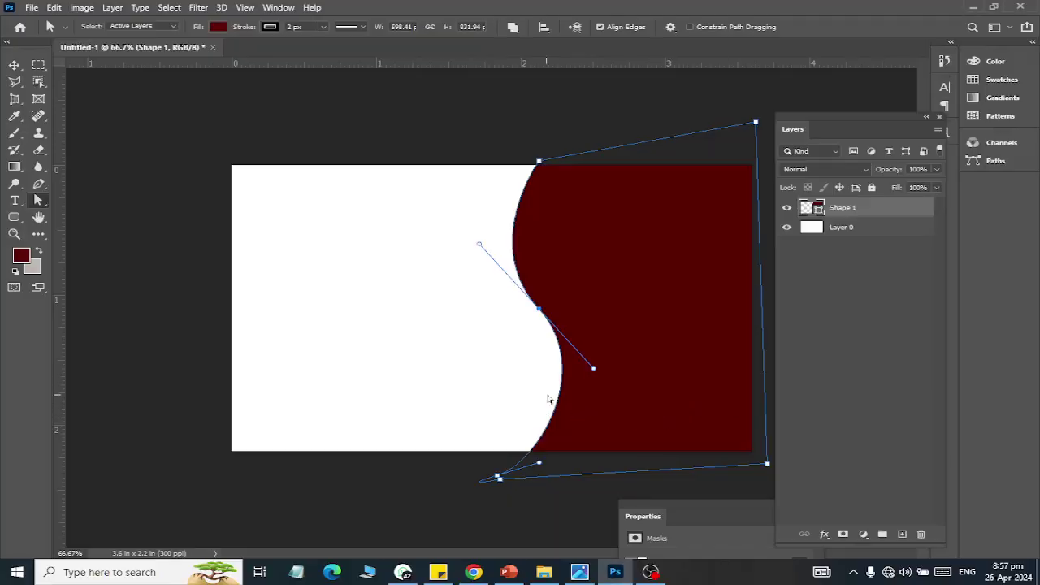
drag(470, 148, 567, 522)
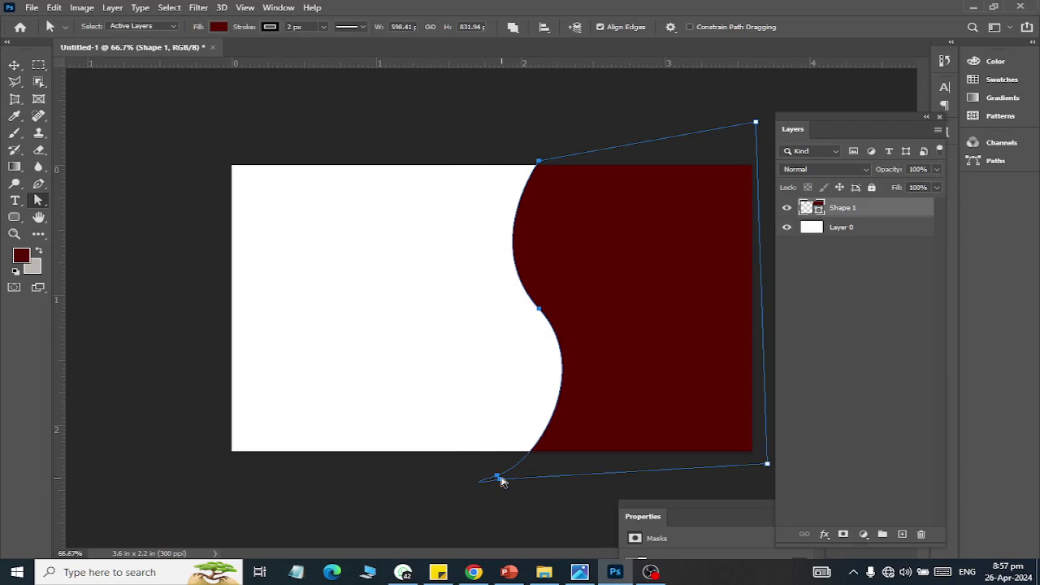
drag(499, 479, 462, 462)
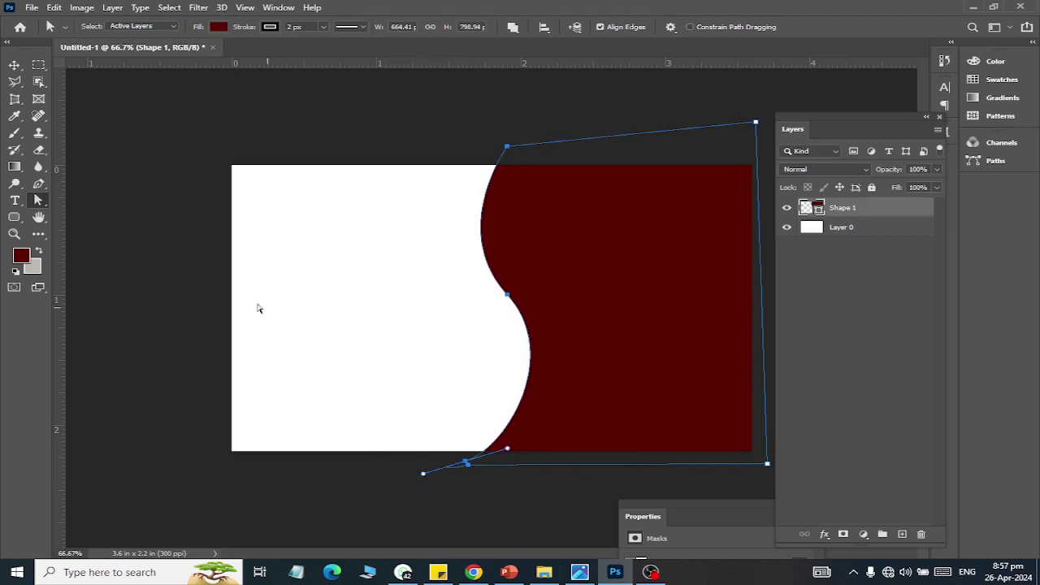
click(507, 296)
drag(509, 298, 521, 309)
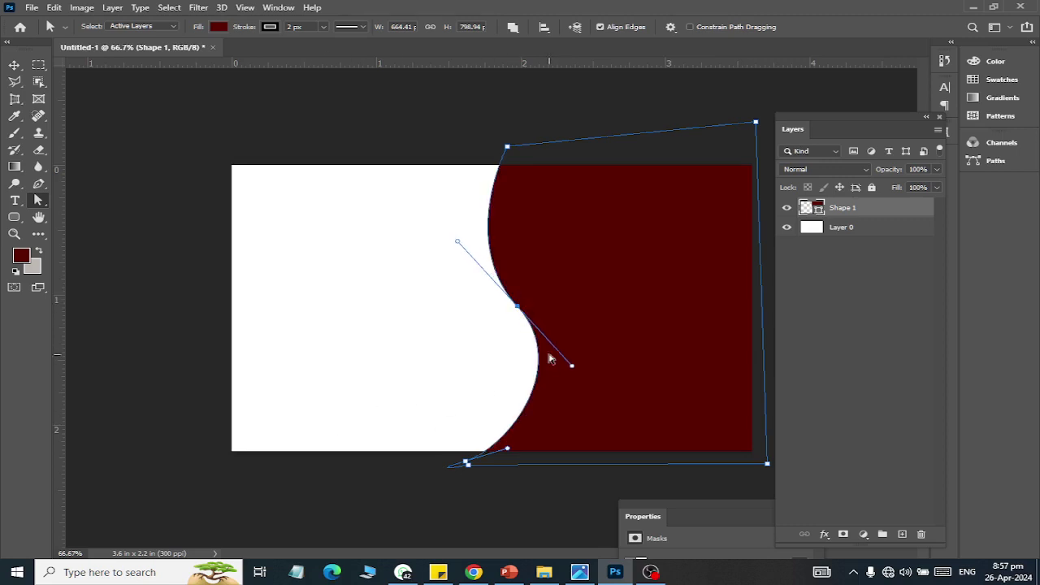
drag(572, 368, 561, 373)
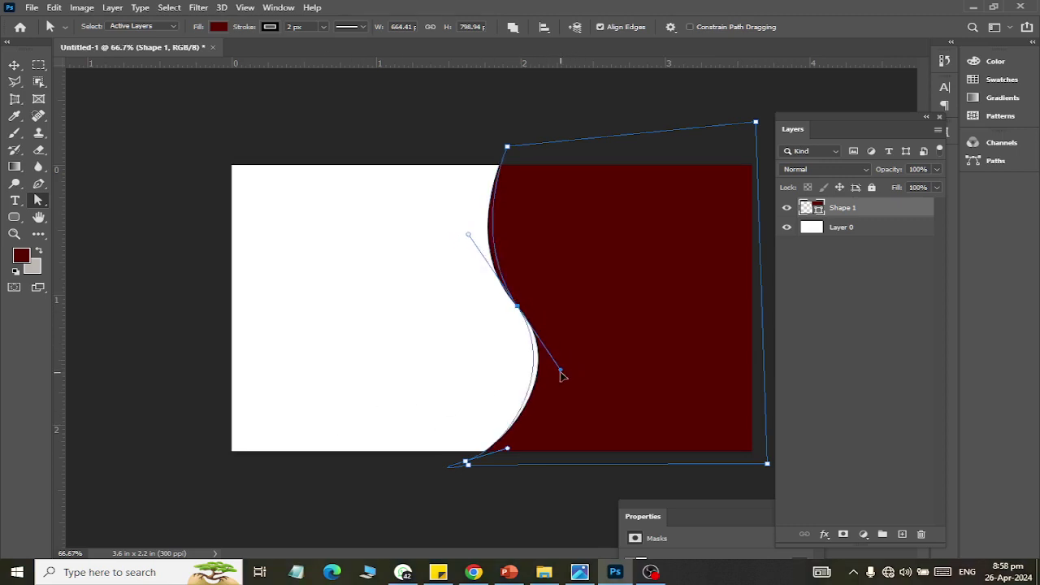
click(13, 65)
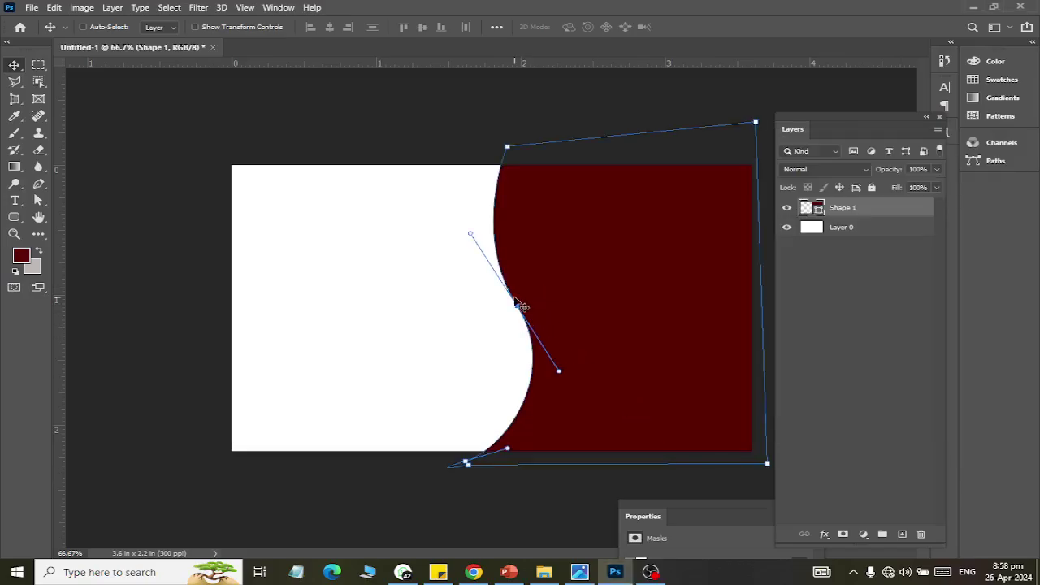
- Move the middle anchor up-left to smooth the S-curve, then compare with the reference card
click(38, 202)
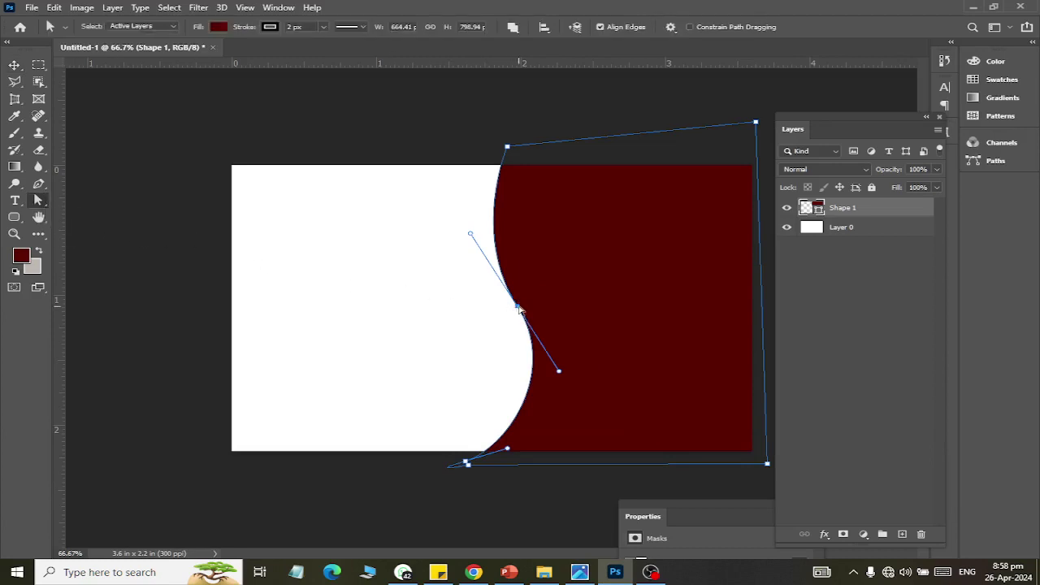
drag(519, 309, 505, 260)
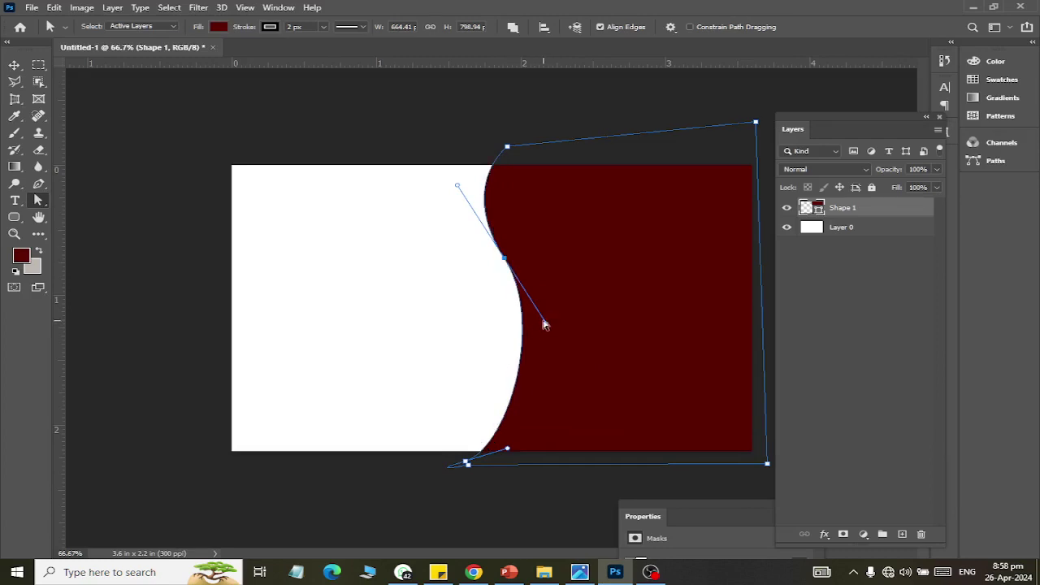
drag(545, 324, 551, 321)
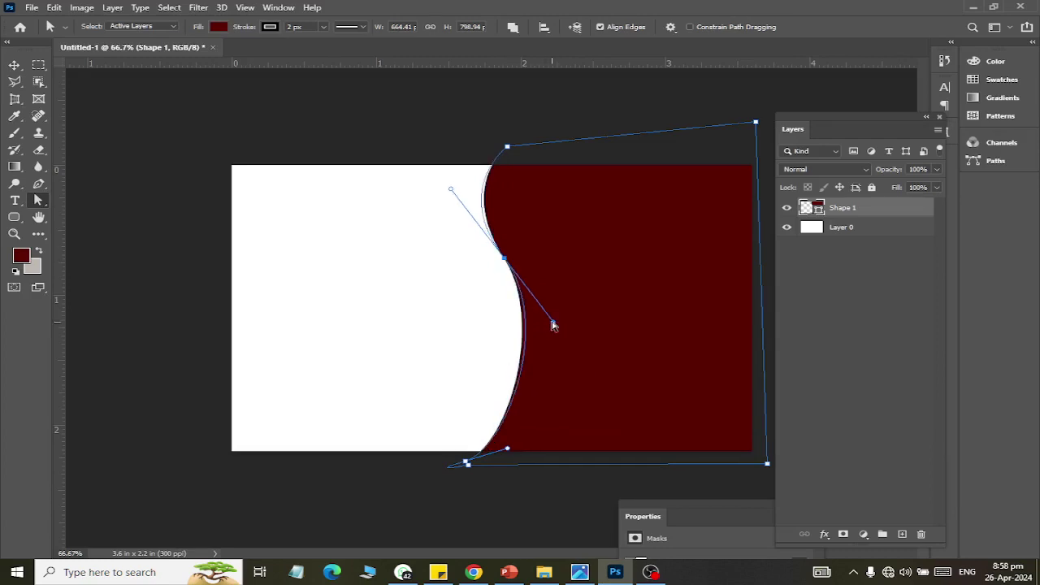
click(14, 65)
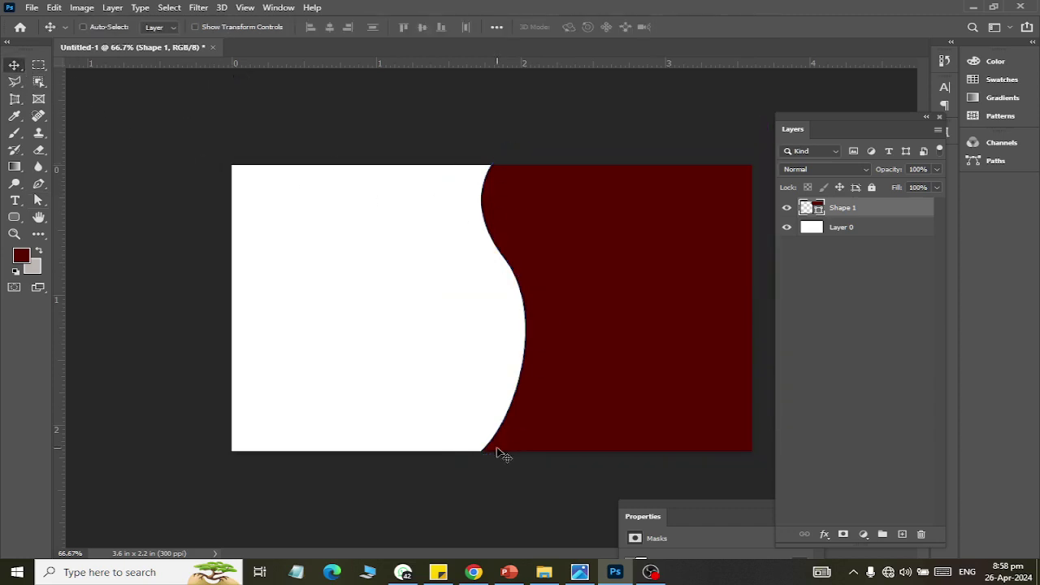
key(alt+Tab)
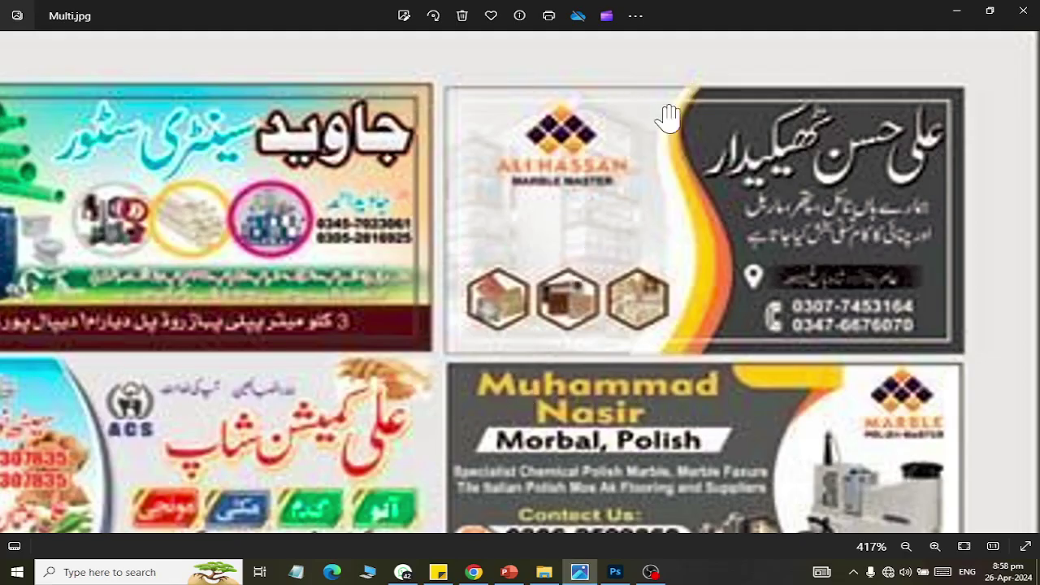
key(alt+Tab)
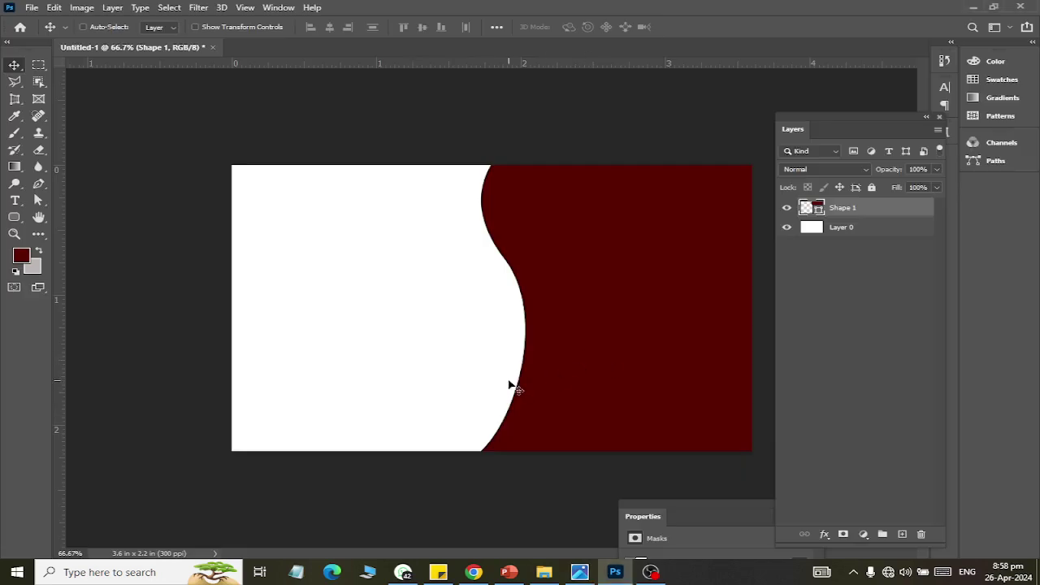
- Move the S-curve's middle anchor and handle so the lower bulge pushes further right
click(38, 200)
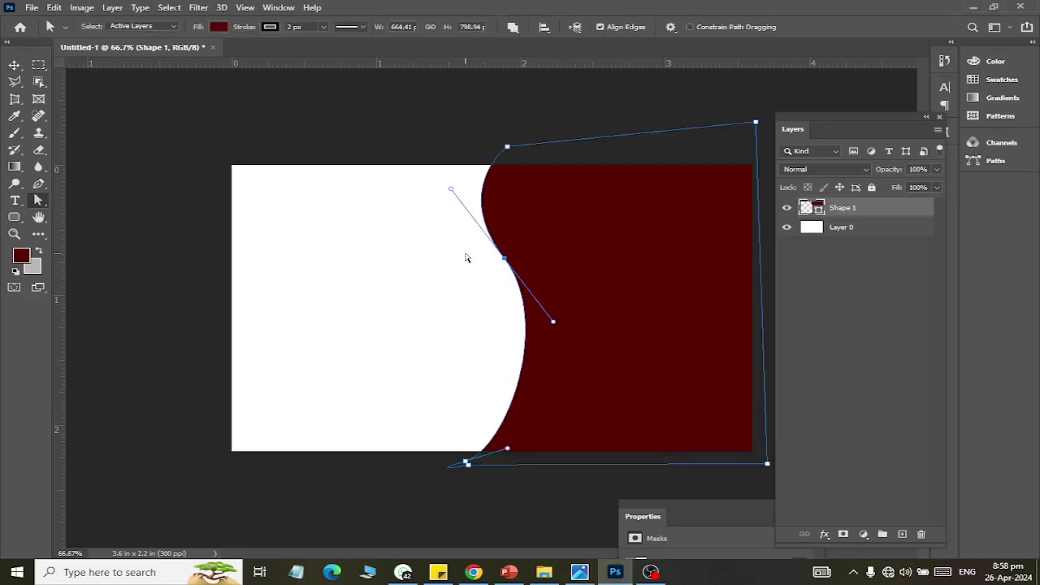
drag(504, 260, 513, 267)
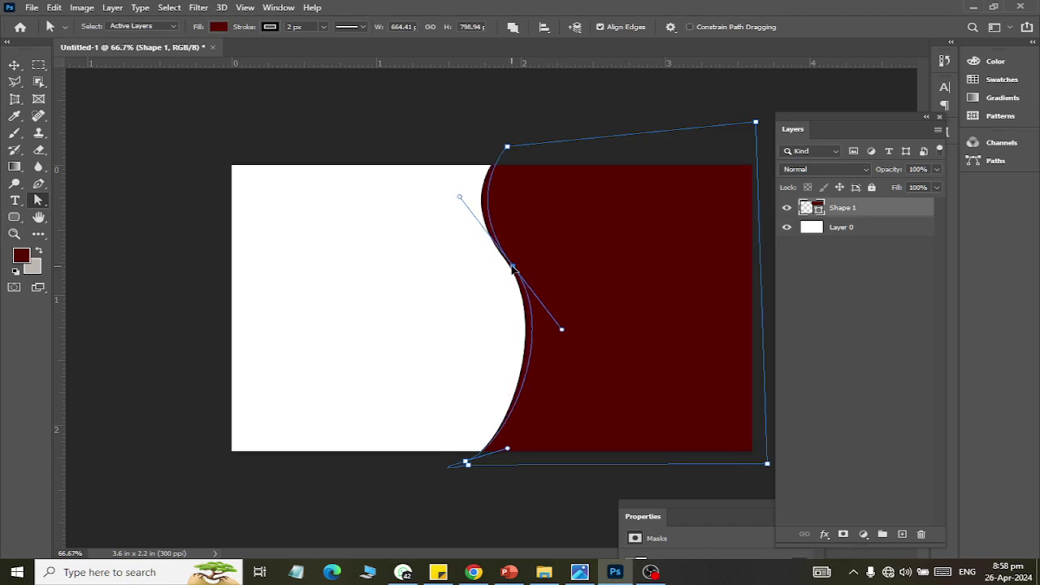
mouse_move(562, 331)
mouse_down()
mouse_move(574, 323)
mouse_move(592, 339)
mouse_up()
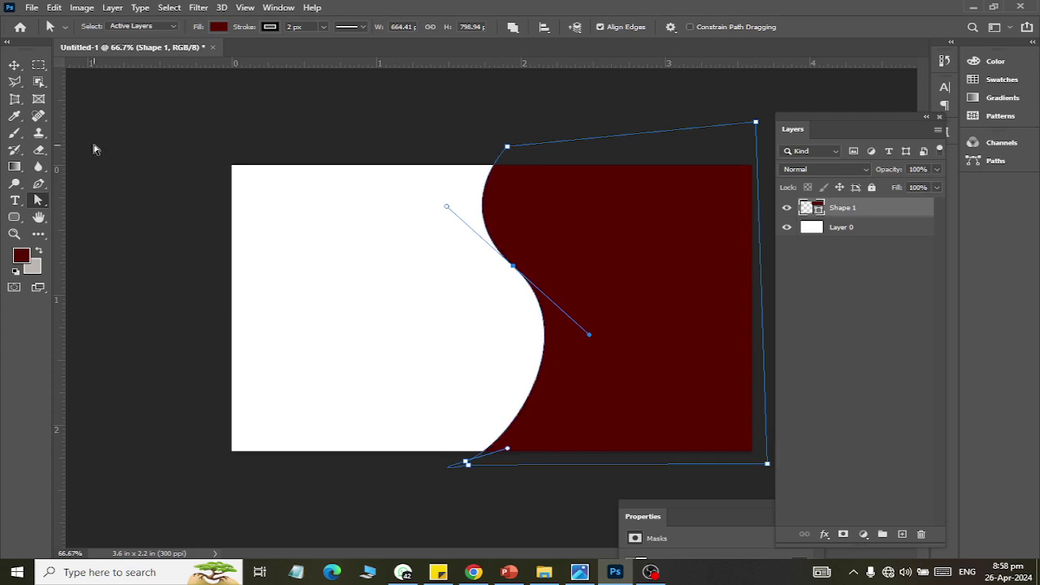
click(14, 65)
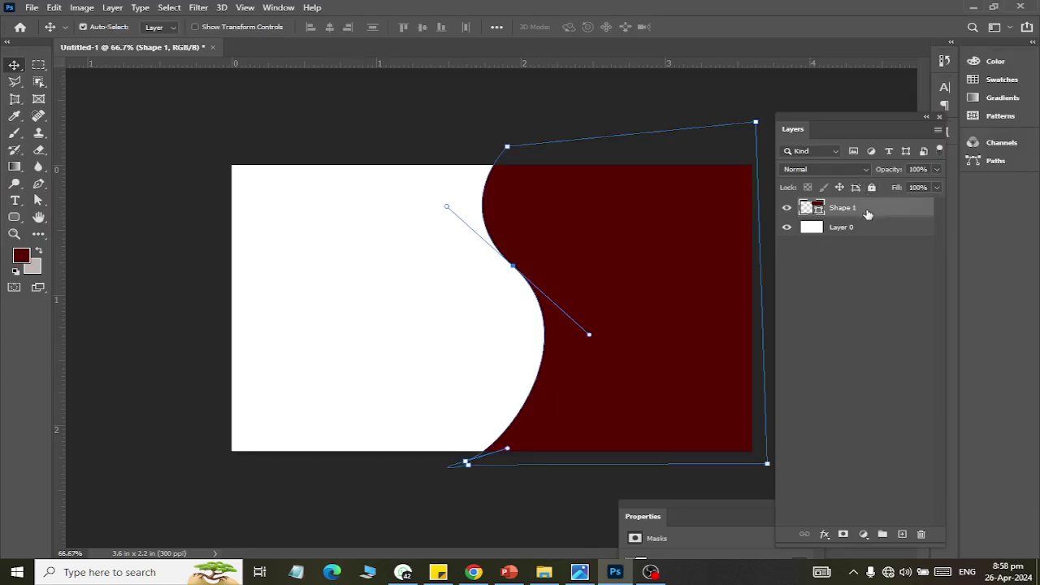
- Duplicate and delete Shape 1 layers experimentally, leaving only the original Shape 1
key(ctrl+j)
click(843, 231)
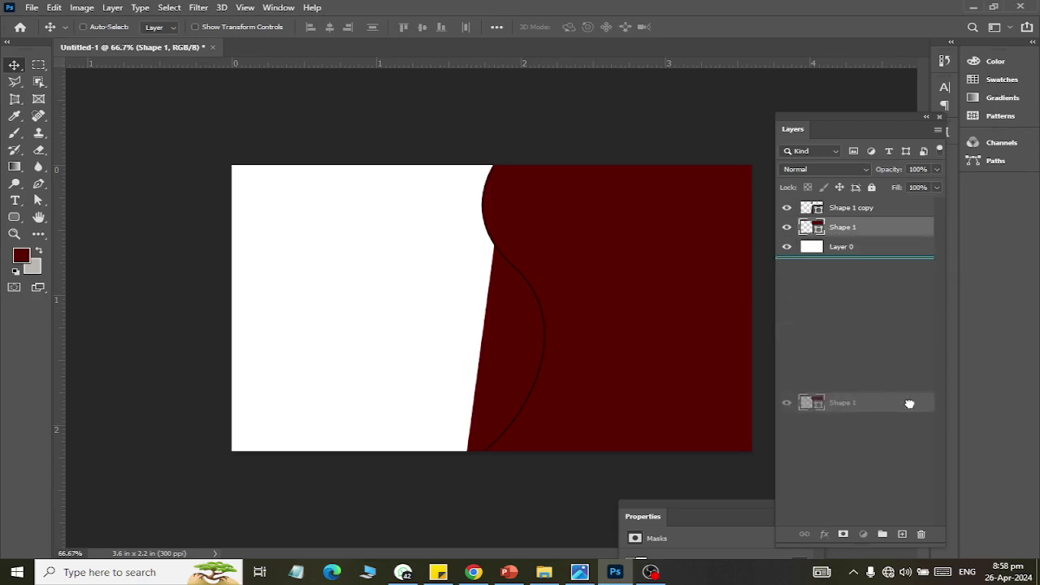
drag(833, 233, 921, 534)
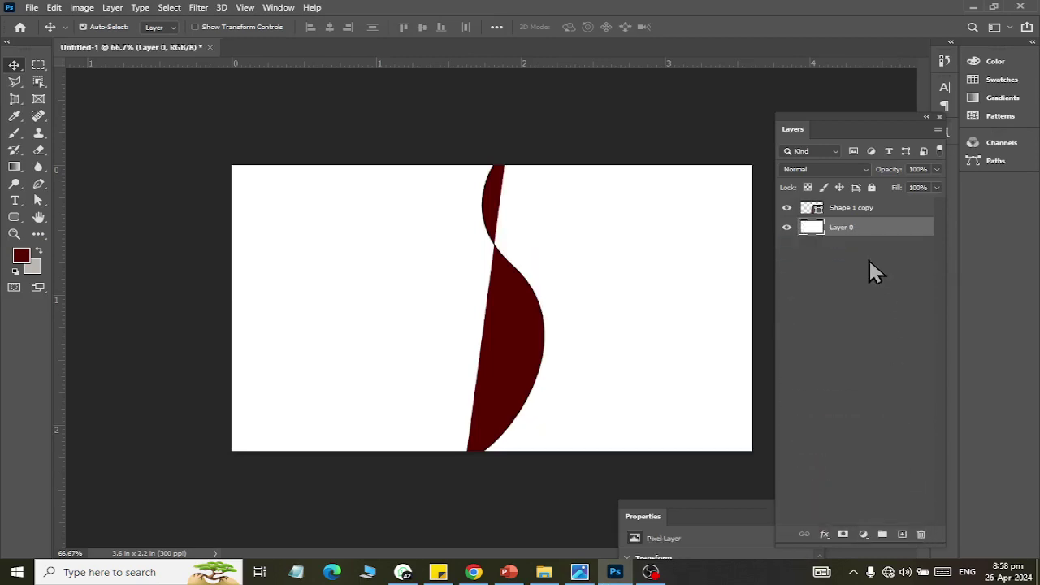
key(ctrl+z)
key(ctrl+z)
key(ctrl+shift+z)
key(ctrl+shift+z)
key(ctrl+z)
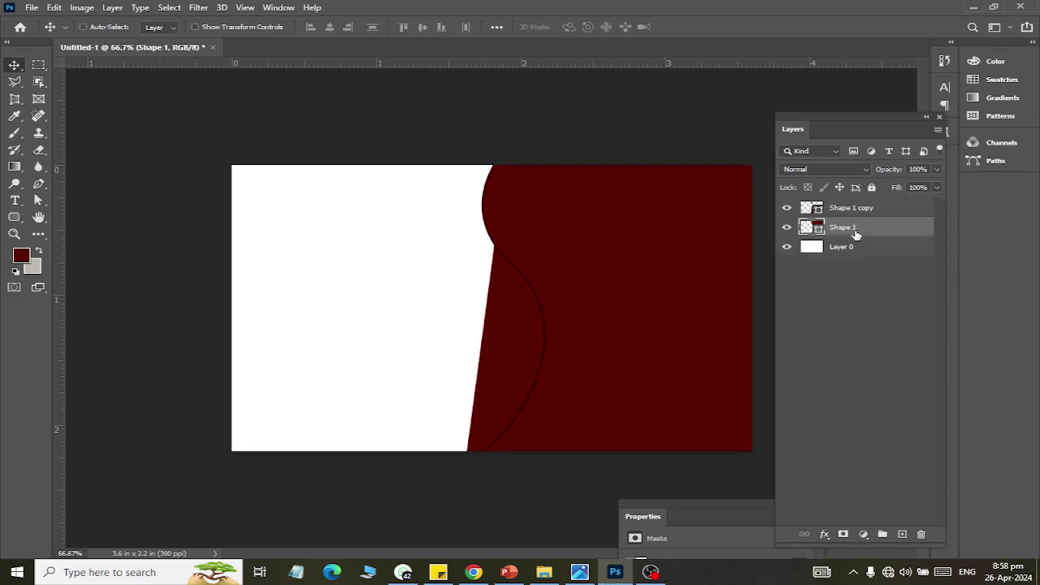
click(851, 212)
click(787, 227)
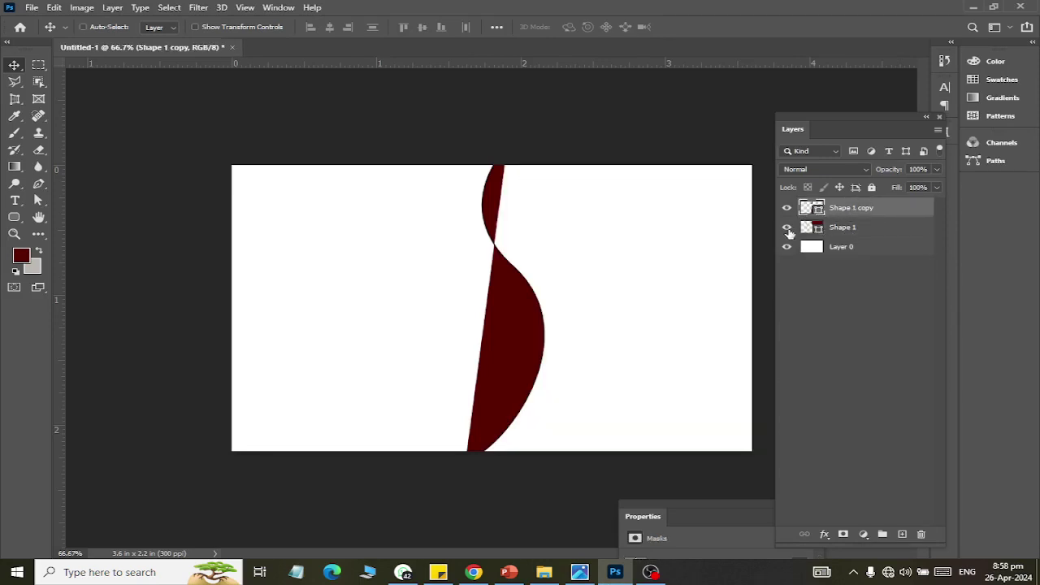
click(787, 208)
click(851, 230)
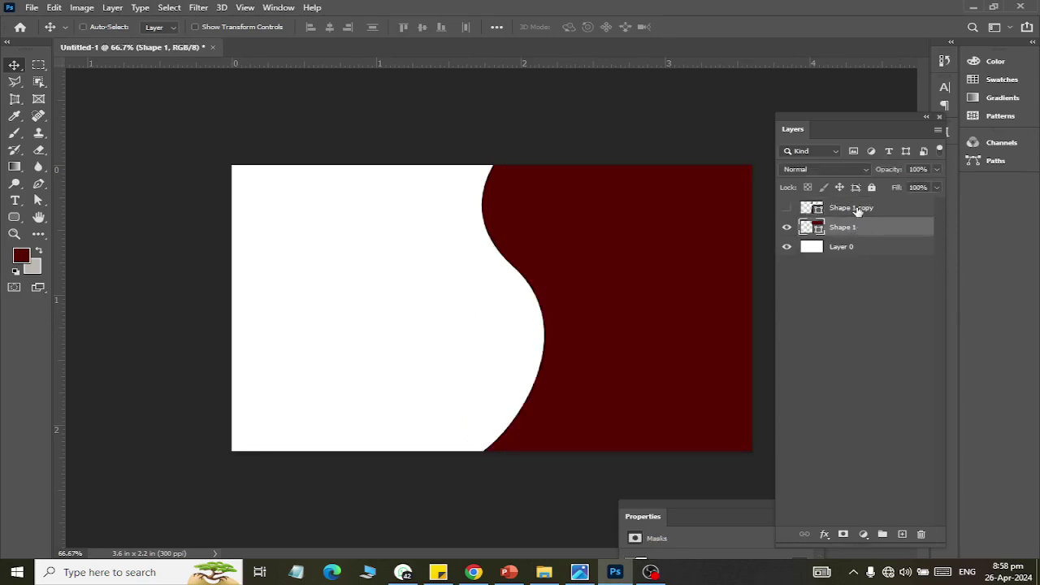
click(853, 209)
key(Delete)
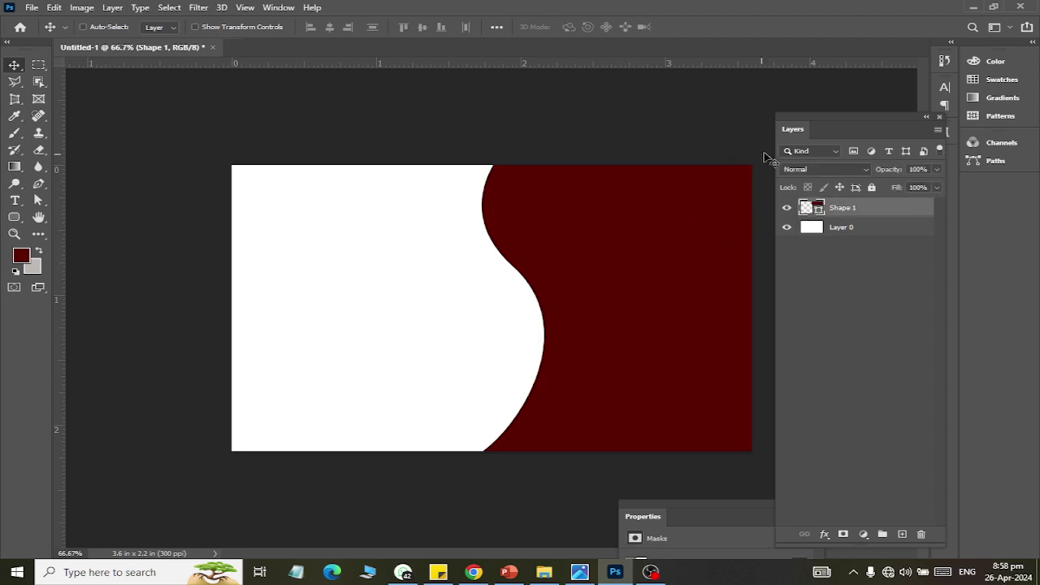
- Rasterize Shape 1, duplicate it, and load the lower layer's outline as a selection
right_click(874, 207)
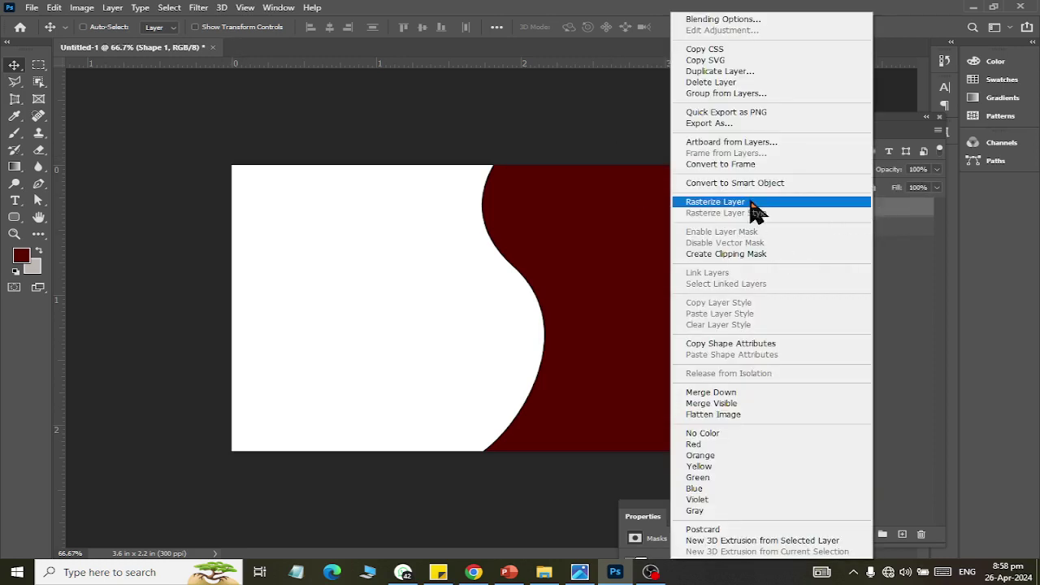
click(753, 203)
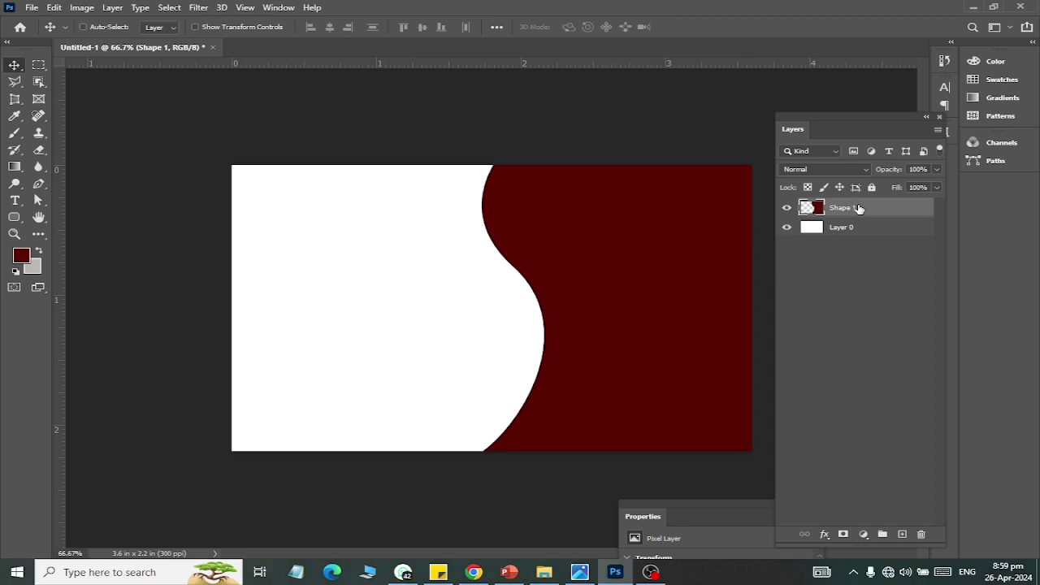
key(ctrl+j)
click(825, 234)
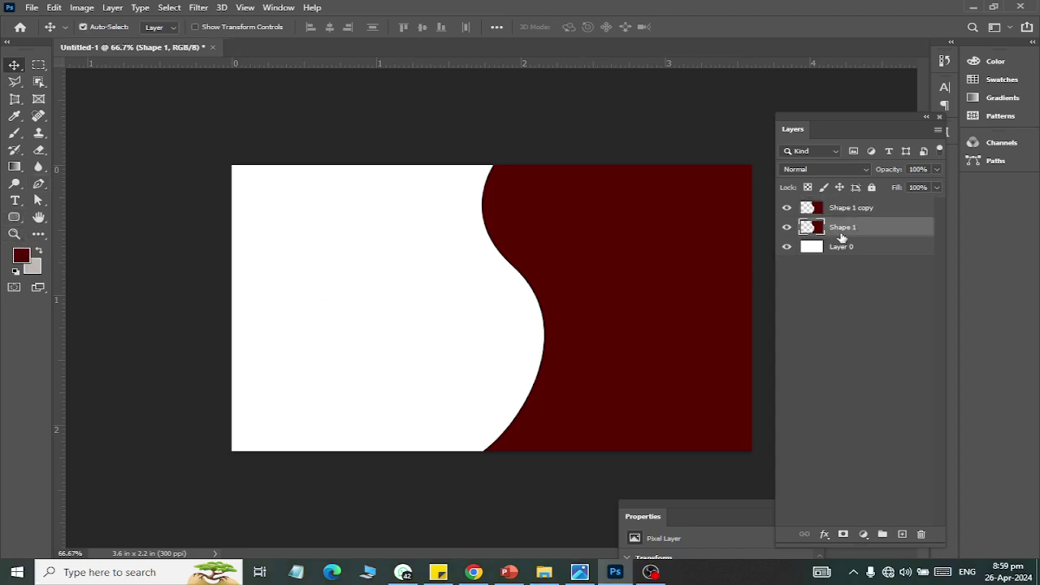
ctrl+click(811, 227)
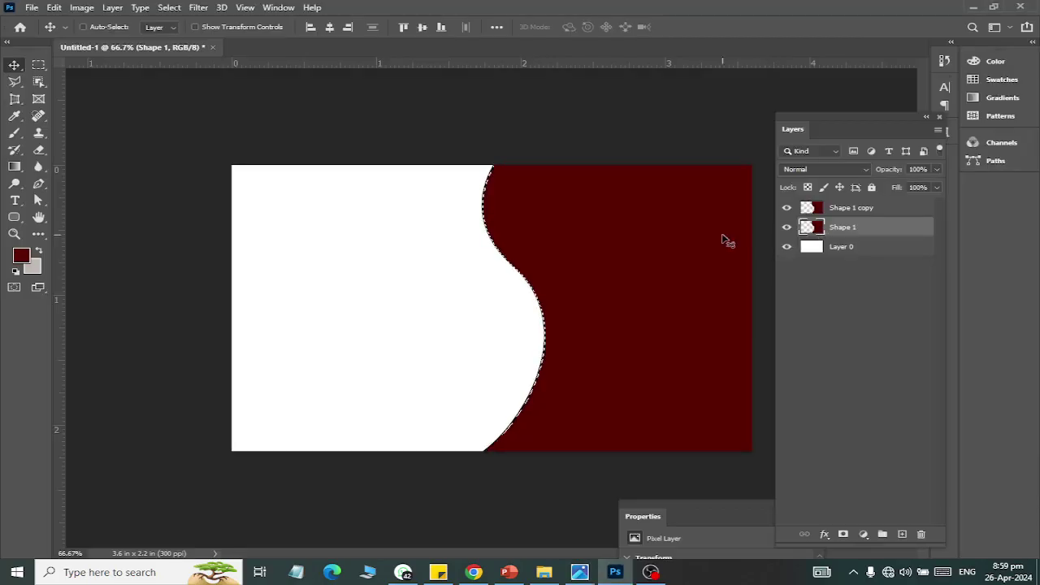
click(14, 166)
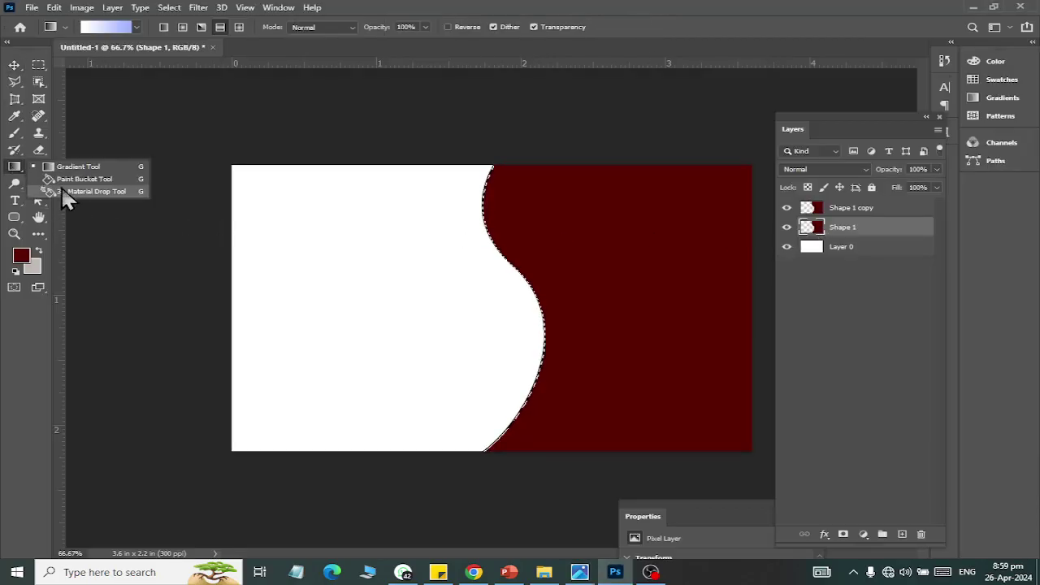
click(77, 179)
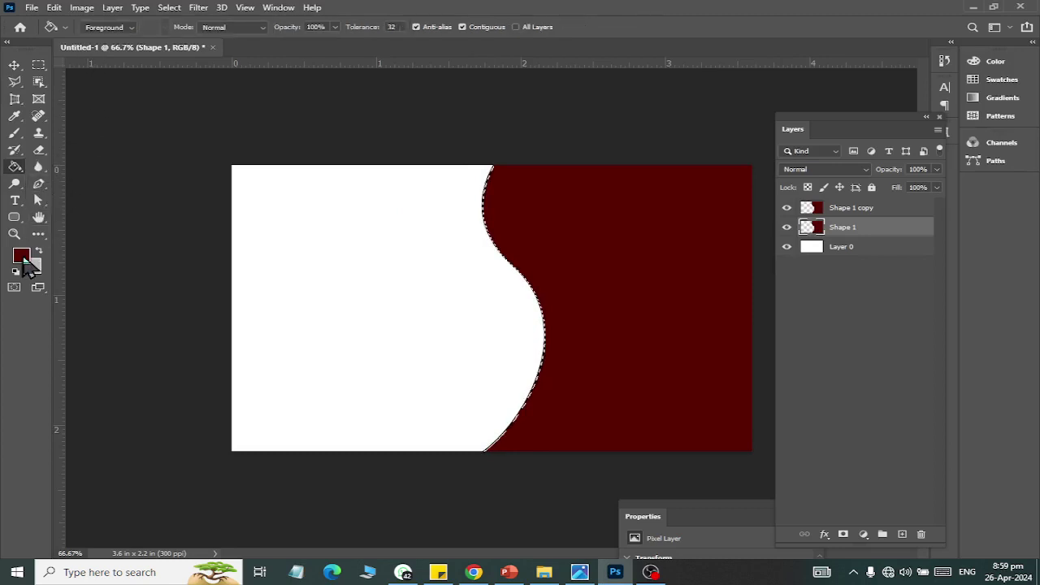
- Fill the selected lower Shape 1 layer with a saturated orange and deselect
click(22, 257)
drag(674, 285, 674, 367)
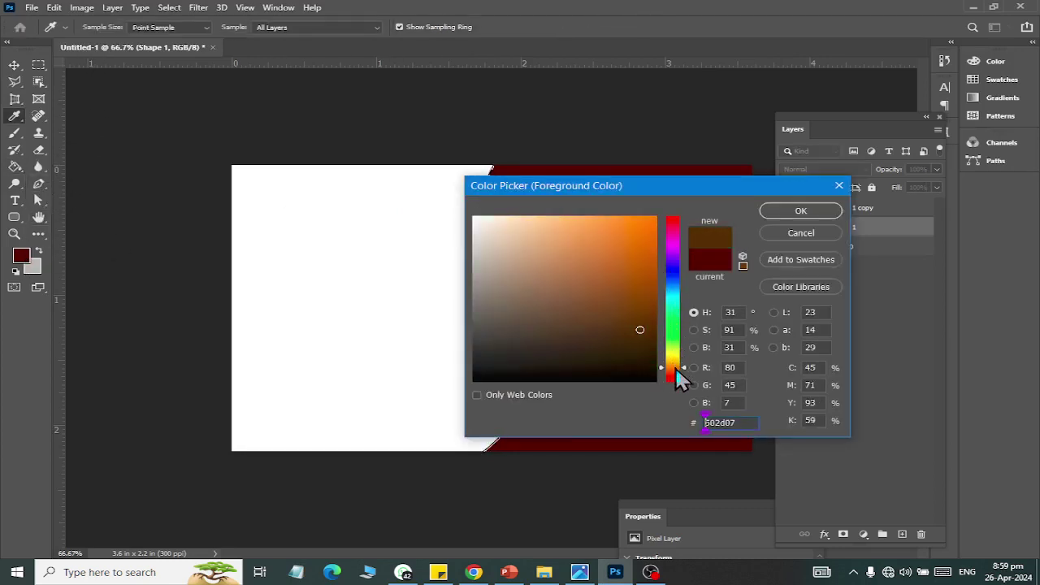
drag(640, 329, 603, 197)
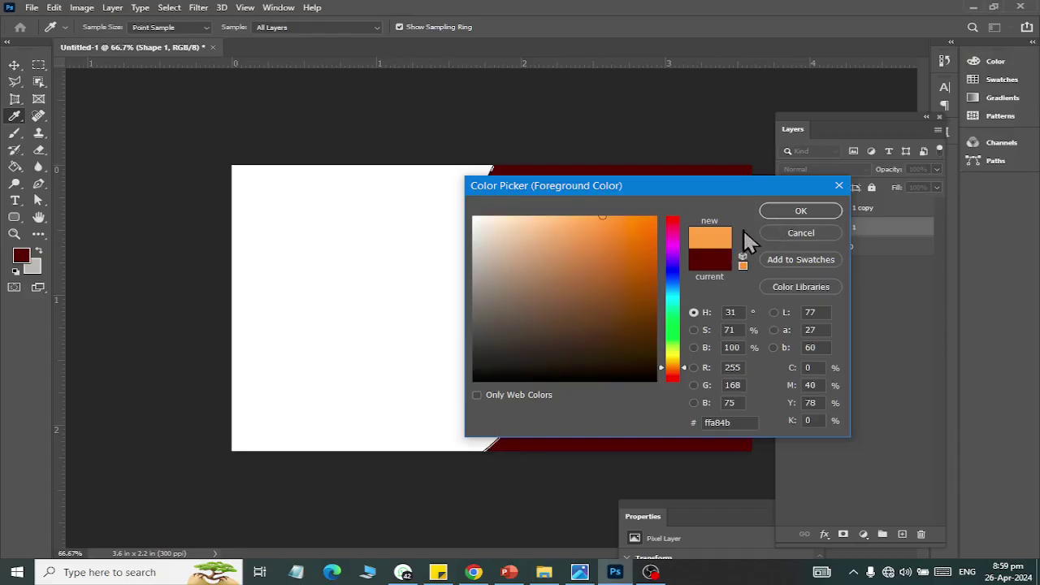
drag(608, 222, 631, 216)
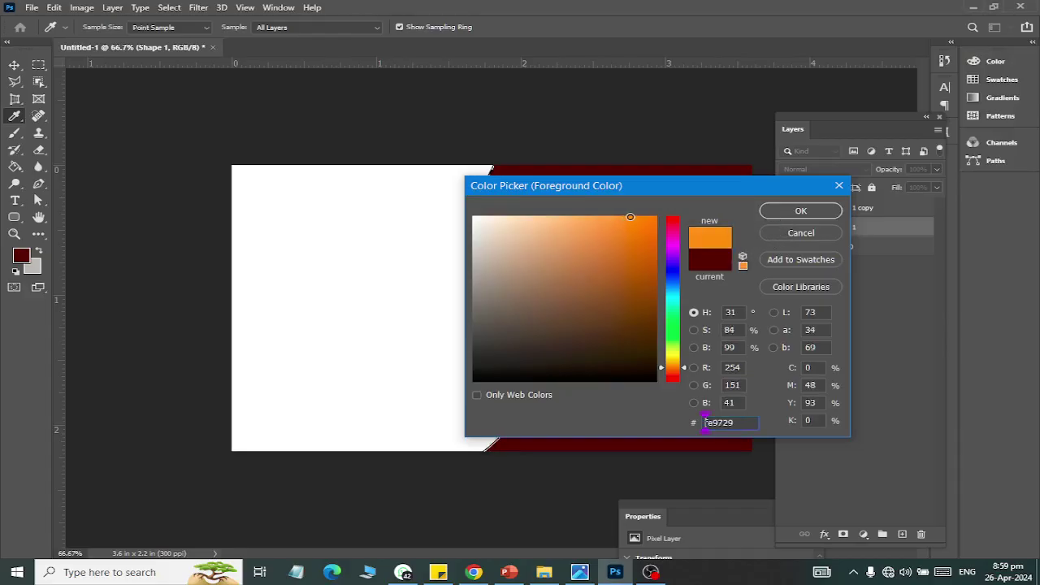
click(824, 215)
key(g)
click(611, 305)
key(ctrl+d)
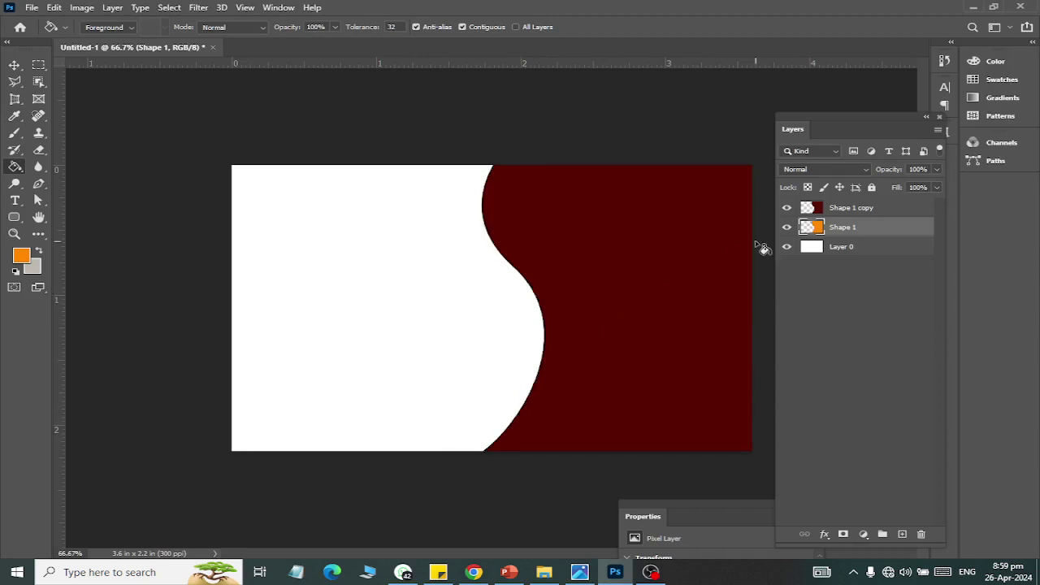
- Shift the orange shape about 0.15 in left behind the maroon curve
click(15, 65)
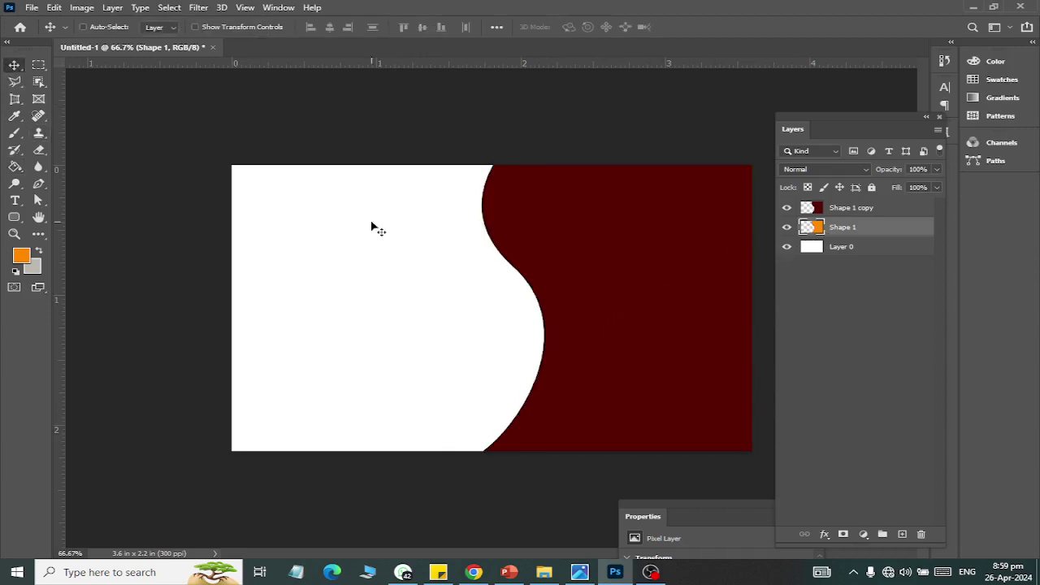
drag(617, 355, 602, 356)
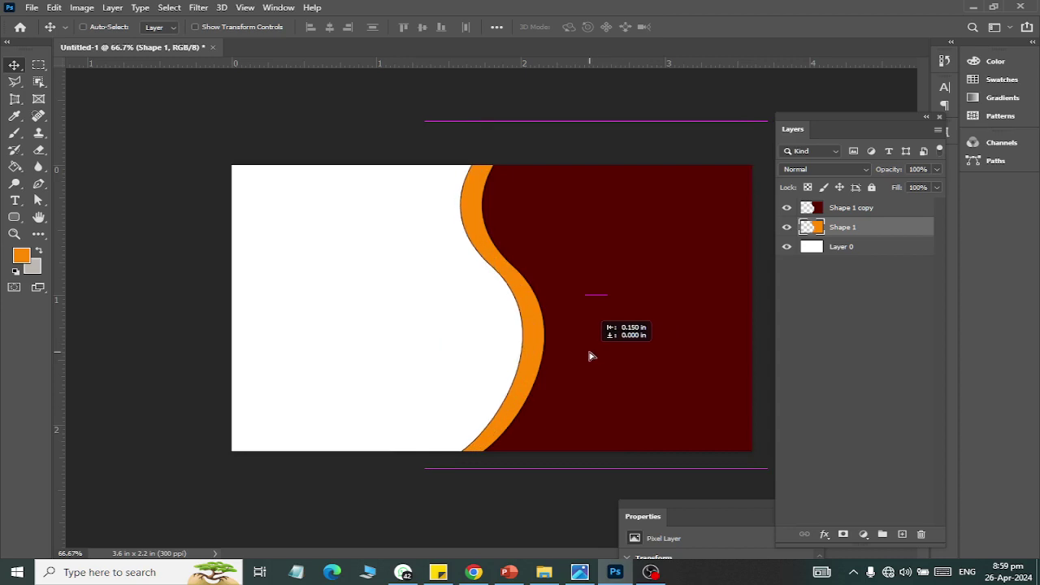
mouse_move(602, 356)
mouse_down()
mouse_move(581, 356)
mouse_move(608, 355)
mouse_up()
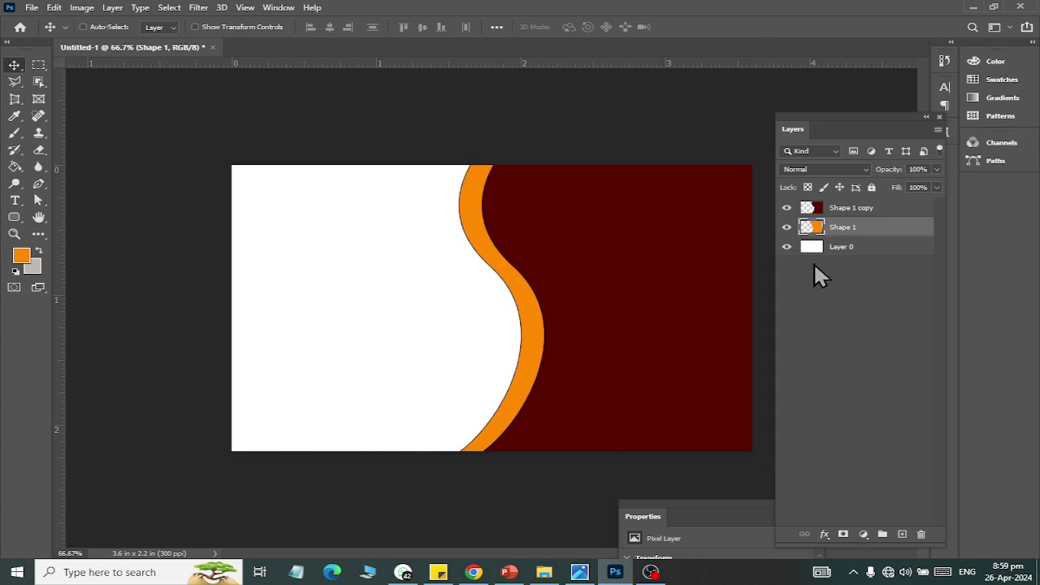
- Try rotating and skewing the orange shape, undoing or cancelling each attempt
key(ctrl+t)
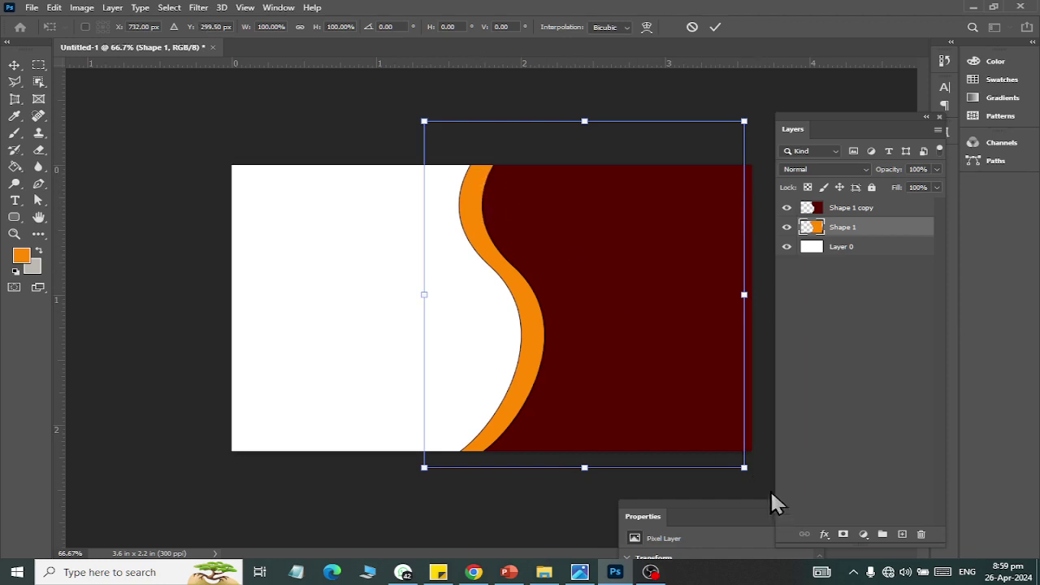
drag(761, 484, 739, 487)
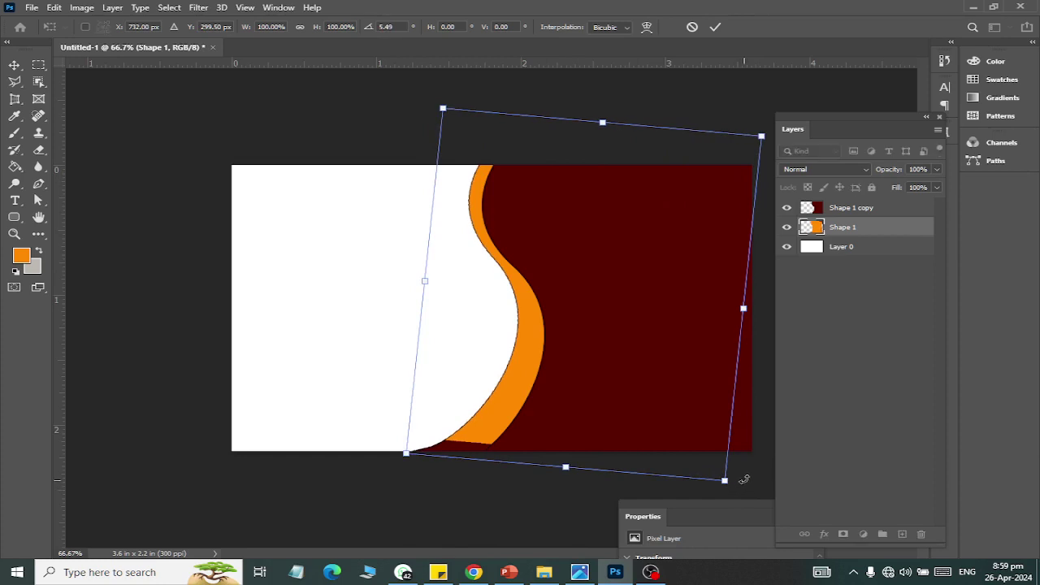
key(ctrl+z)
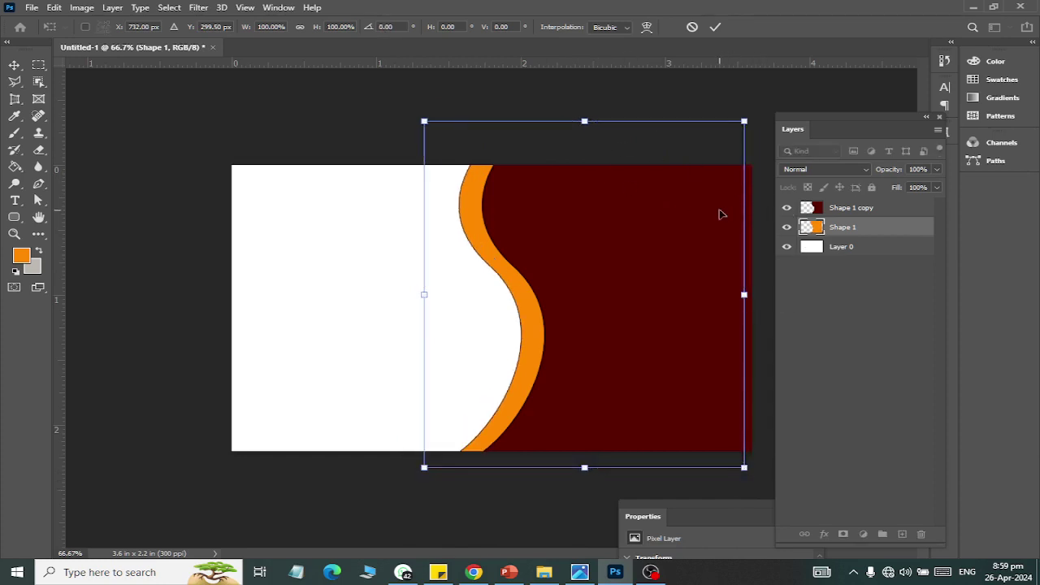
key(Return)
click(786, 208)
key(ctrl+t)
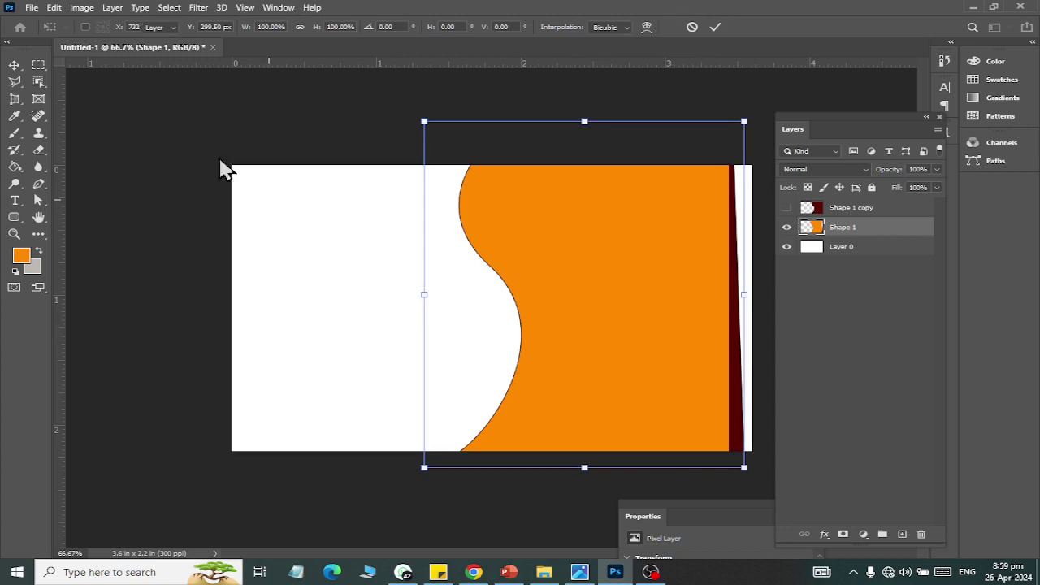
key(Return)
click(54, 8)
click(128, 366)
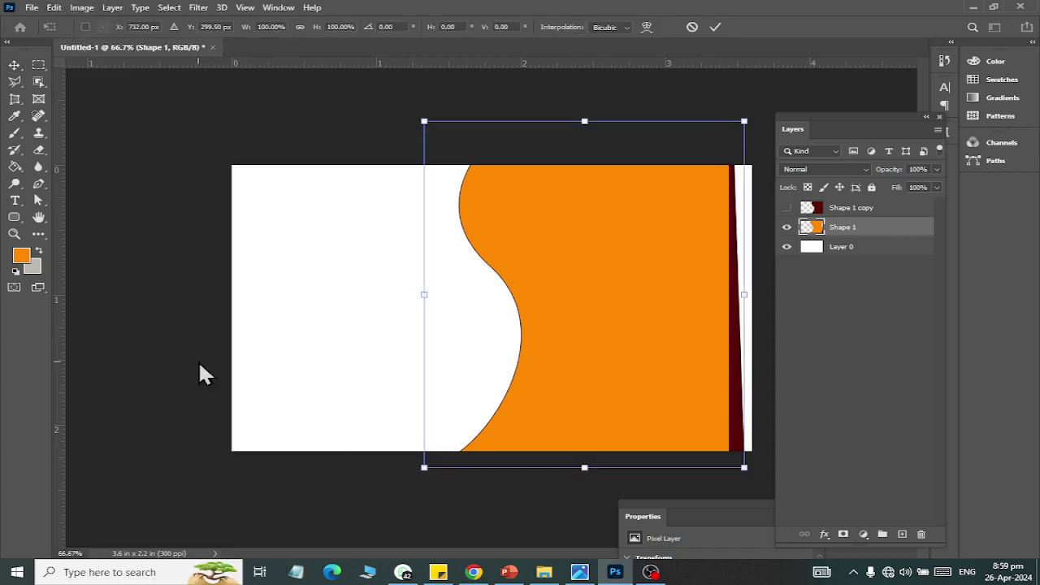
key(Escape)
click(54, 7)
mouse_move(104, 375)
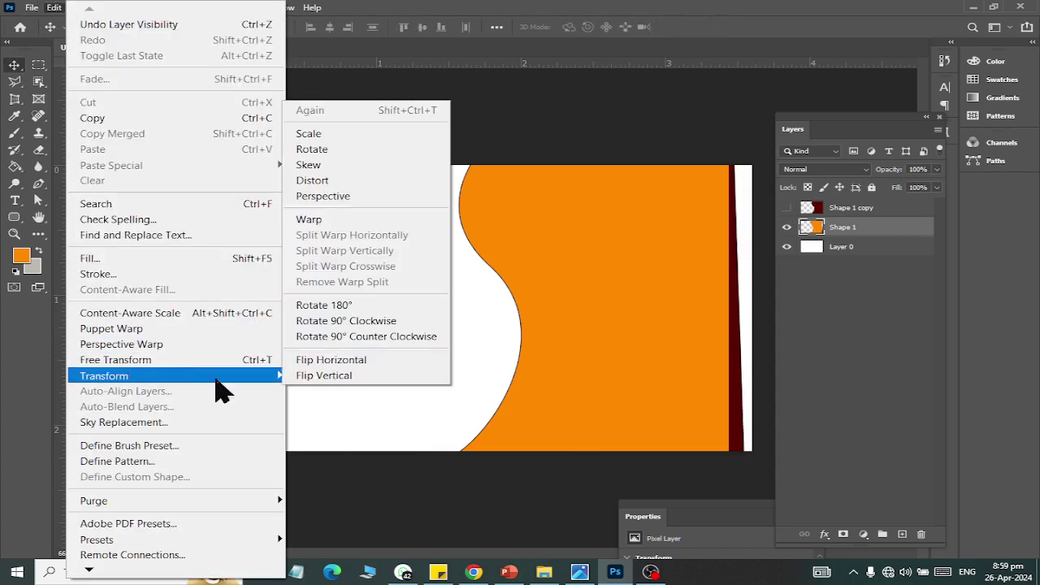
click(375, 165)
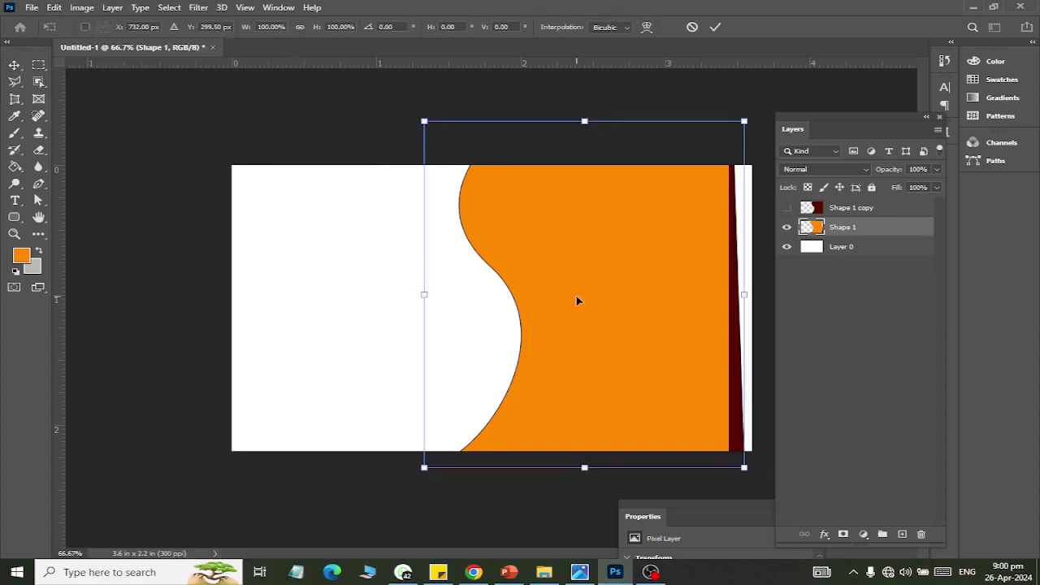
scroll(674, 357, up, 1)
scroll(691, 326, up, 1)
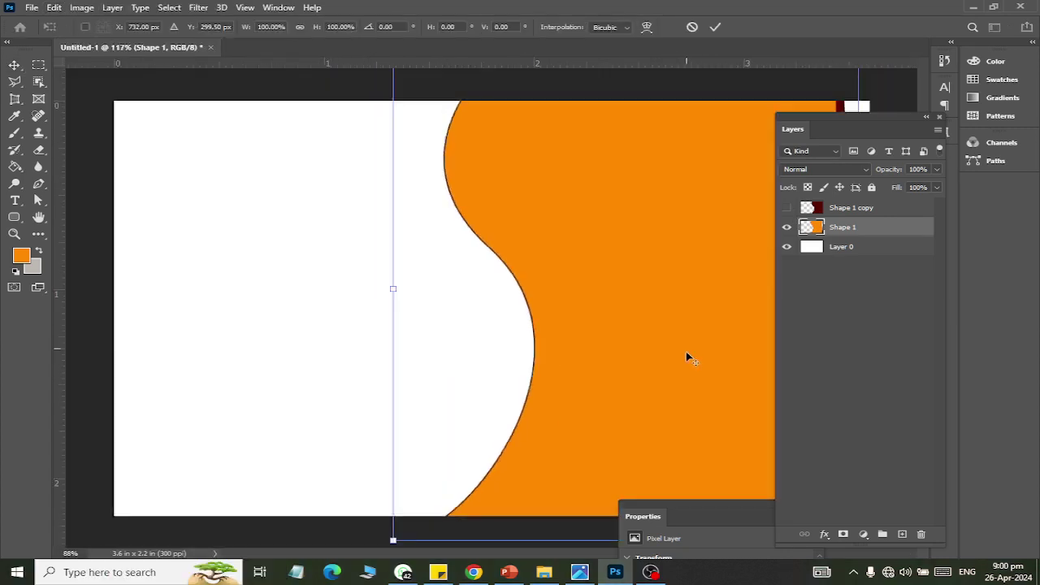
scroll(686, 351, down, 3)
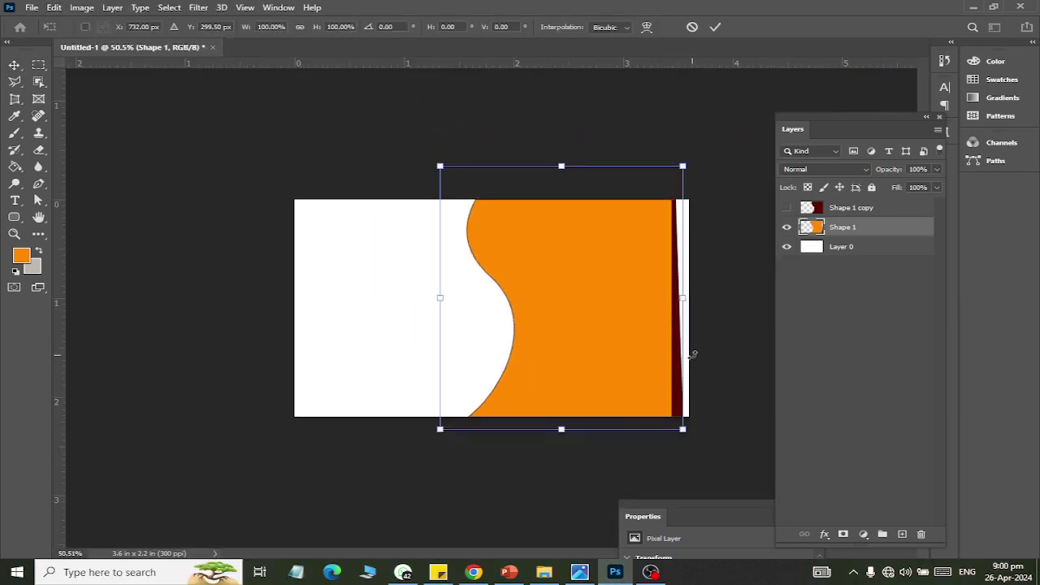
- Show the maroon copy, then rotate the orange shape about 5.27° and nudge it into place
click(785, 208)
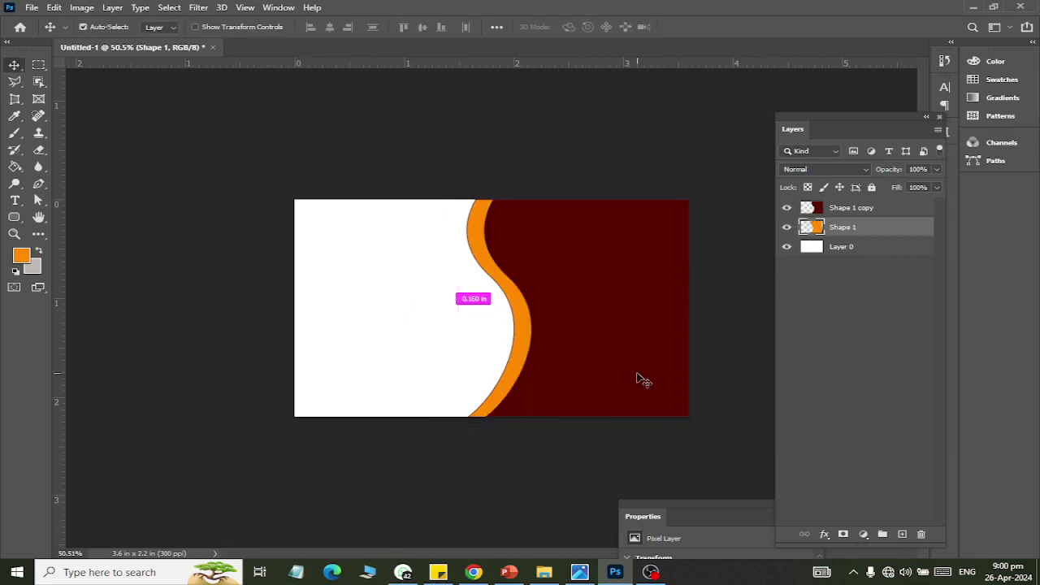
key(ctrl+t)
drag(696, 442, 678, 434)
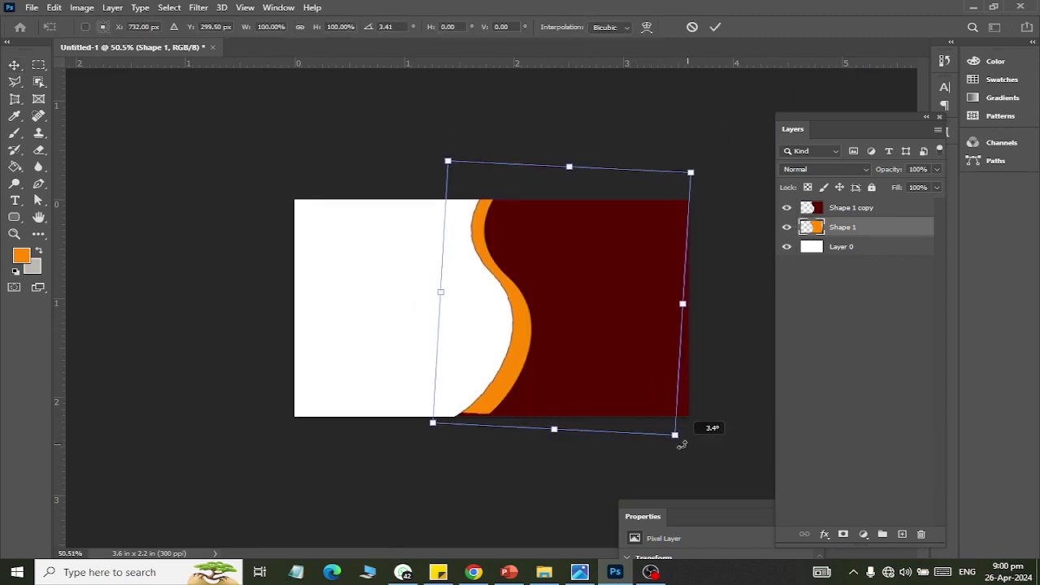
drag(606, 384, 602, 381)
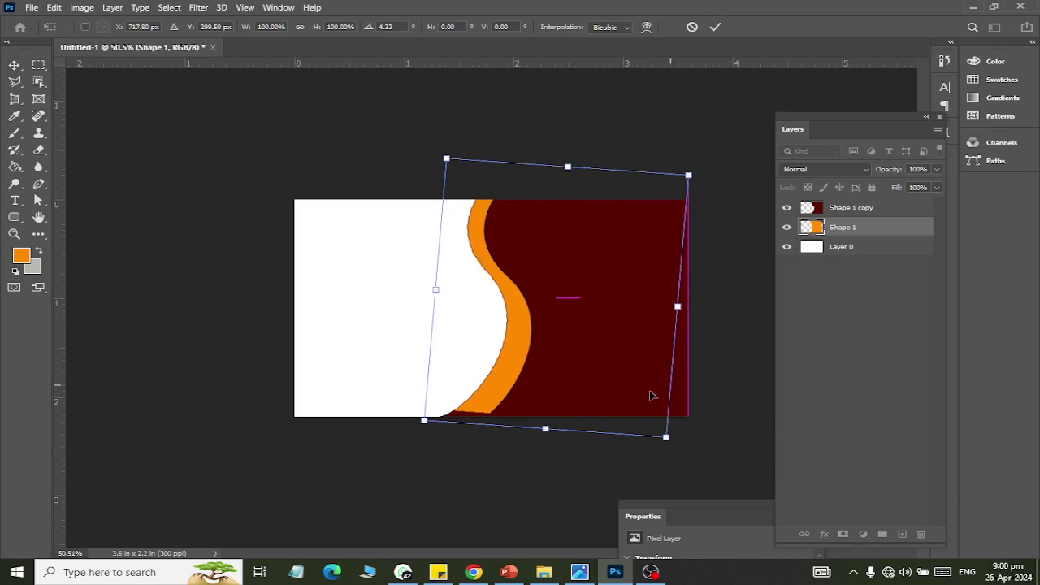
key(shift+Left)
key(shift+Down)
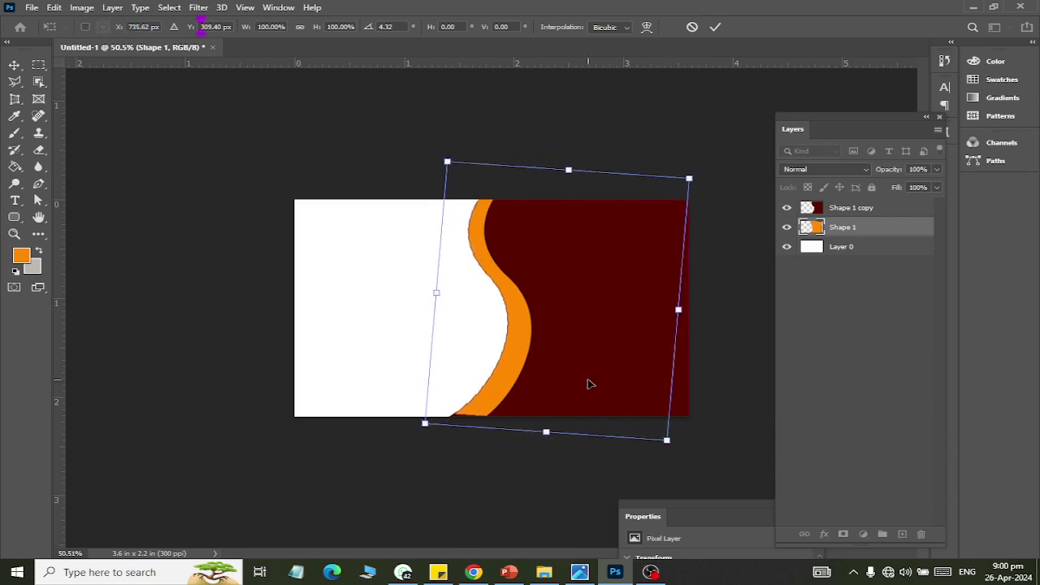
key(shift+Right)
key(shift+Right)
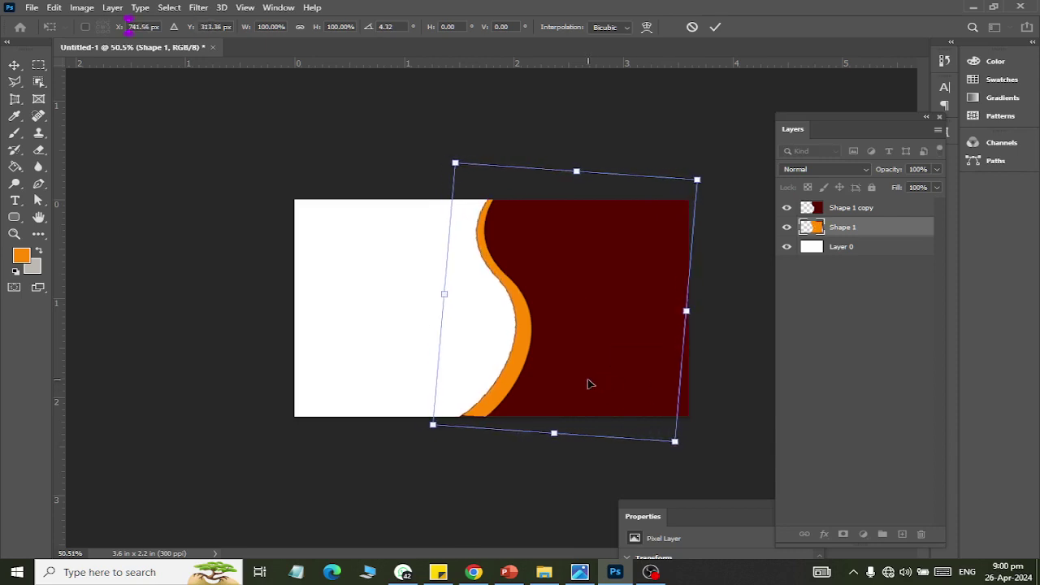
drag(689, 459, 687, 458)
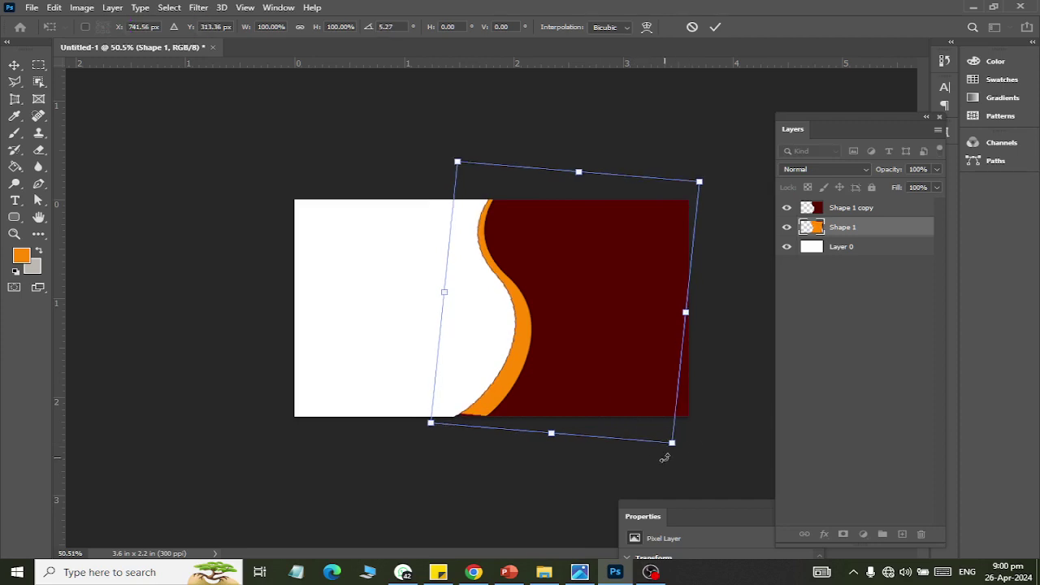
key(Down)
key(Down)
key(Down)
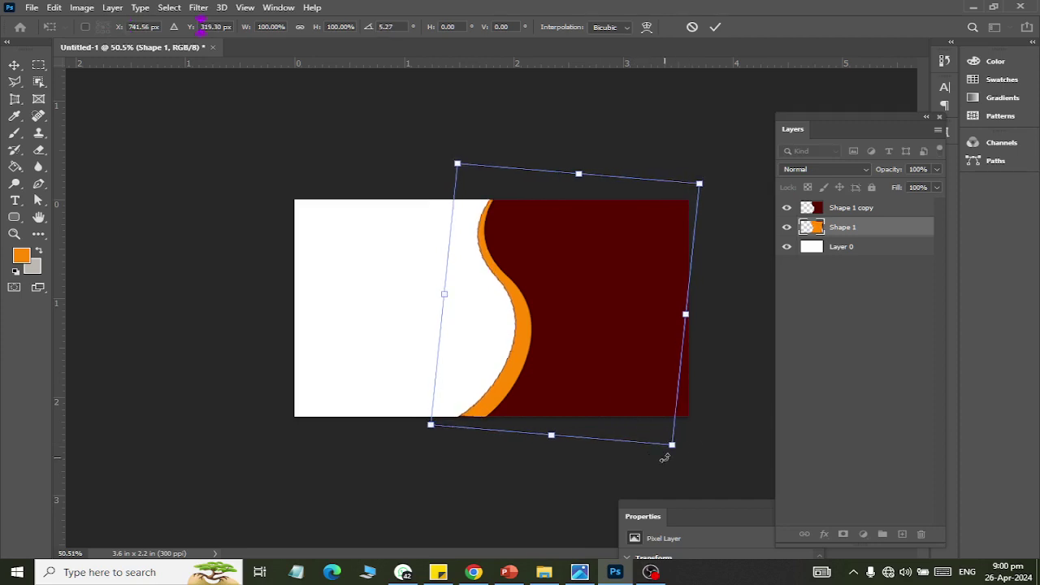
key(alt+Tab)
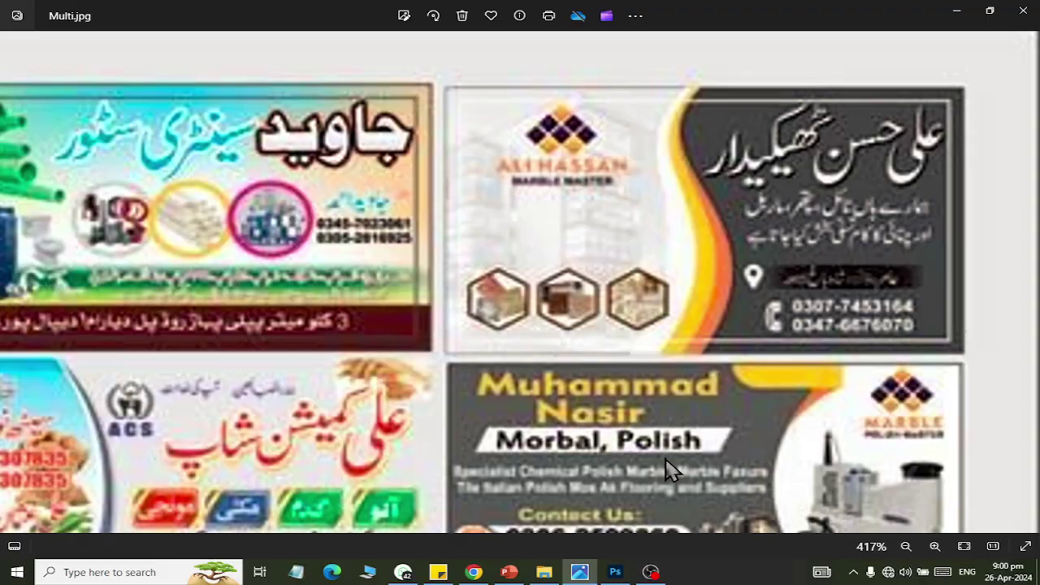
key(alt+Tab)
key(Down)
key(Down)
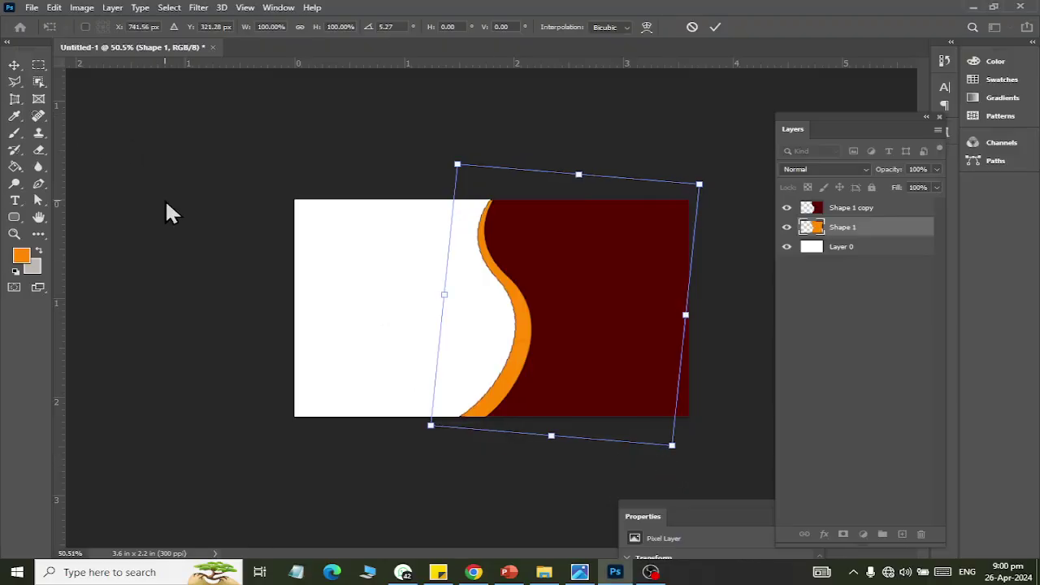
key(Return)
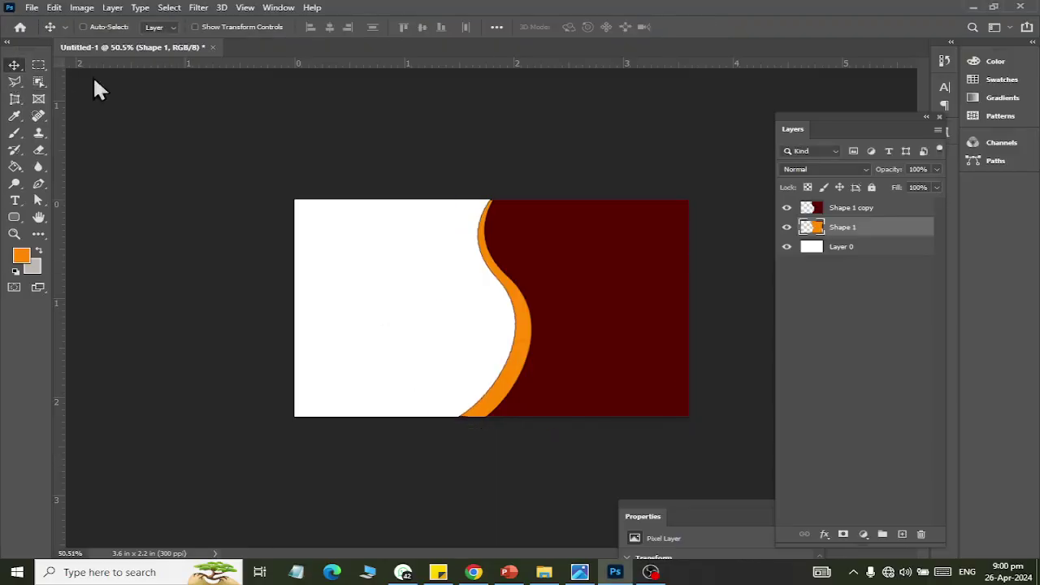
- Duplicate the orange band and nudge the Shape 1 layer a few pixels left
key(ctrl+j)
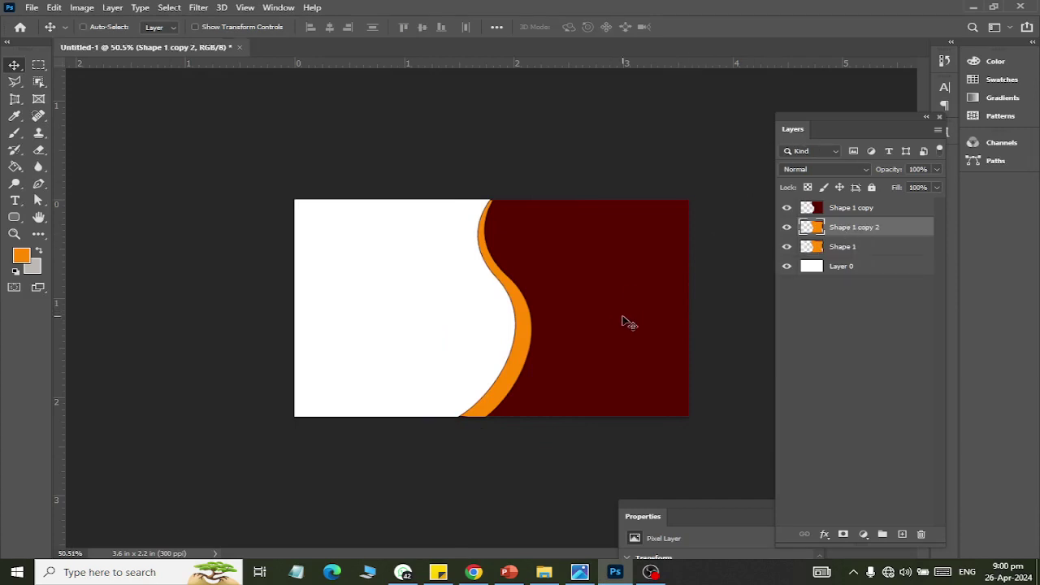
key(shift+Left)
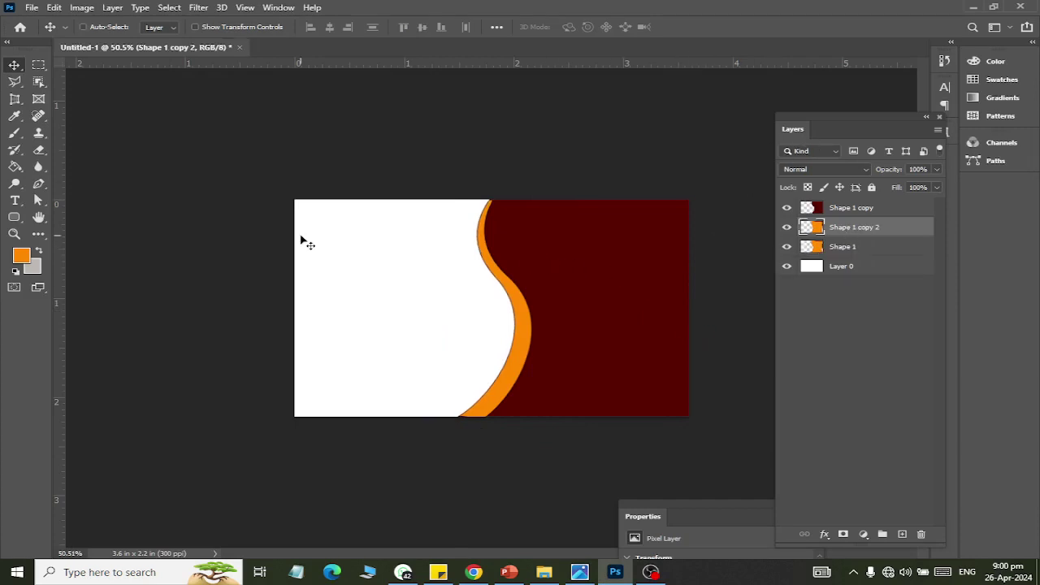
click(818, 247)
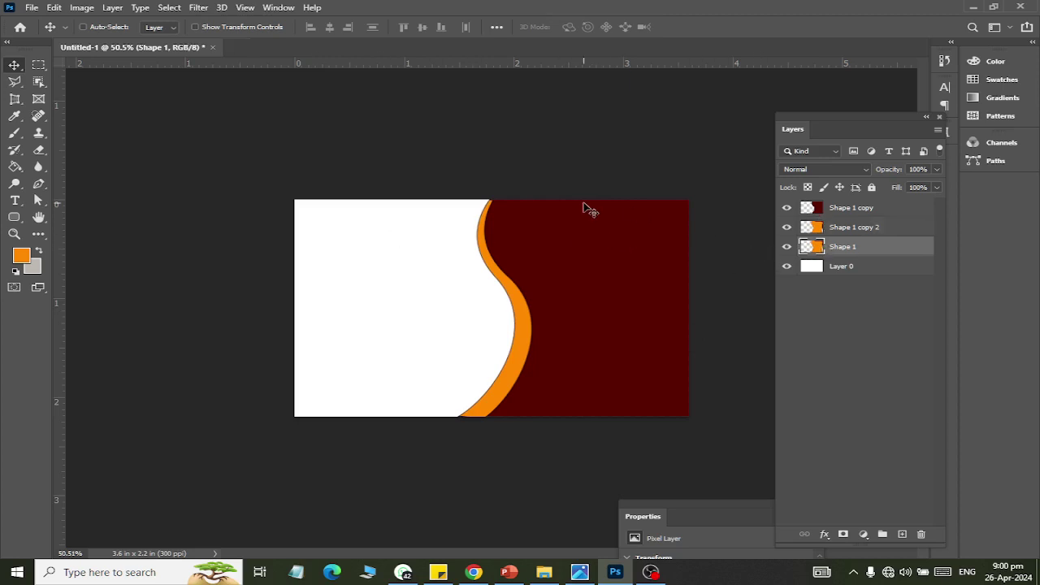
key(Left)
key(Left)
key(Left)
key(Left)
key(Left)
key(Left)
key(Left)
key(Left)
key(Left)
key(Left)
key(Left)
key(Left)
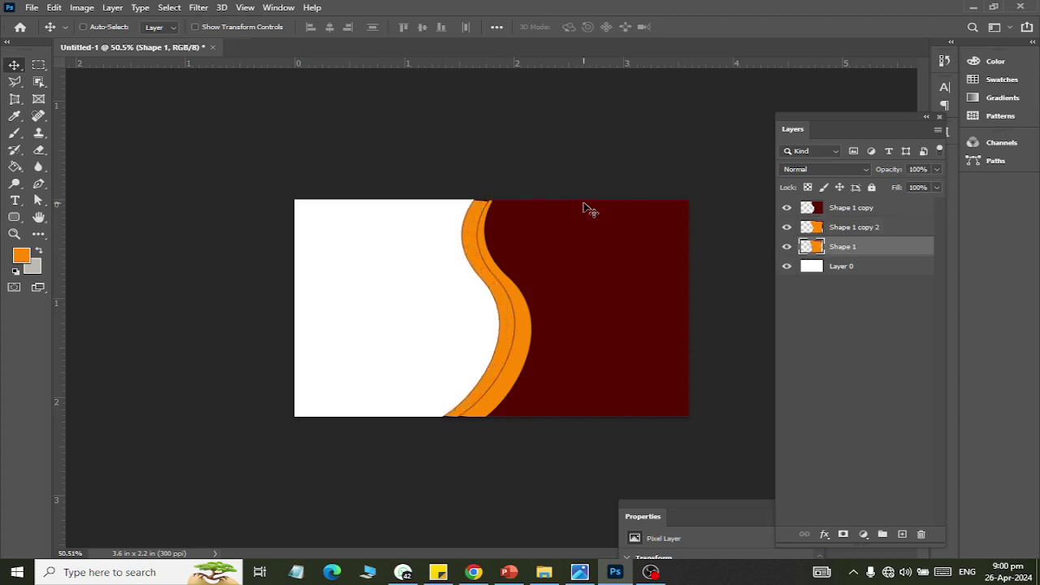
key(Left)
key(Left)
key(Left)
key(Left)
key(Left)
key(Left)
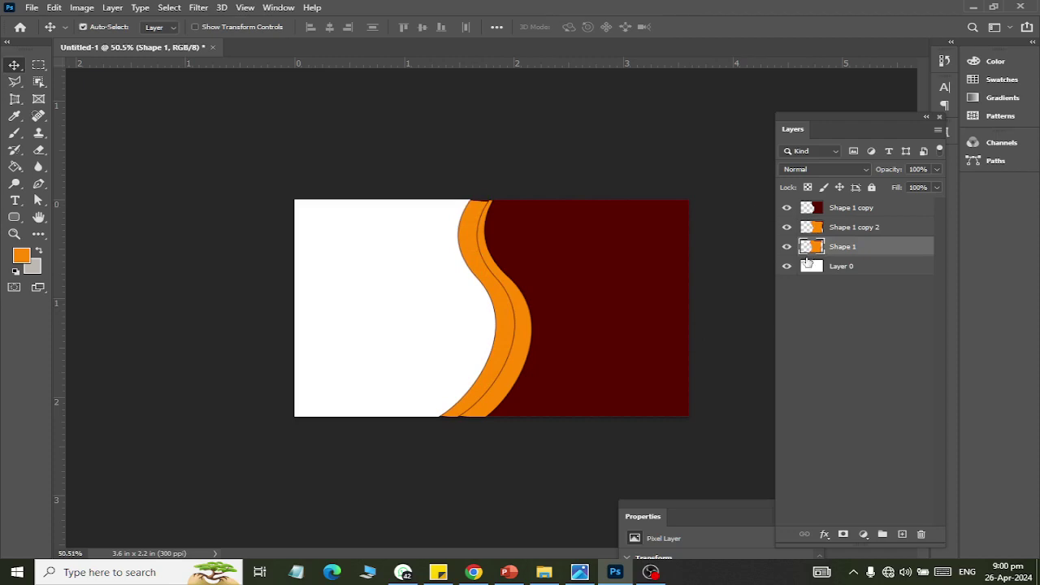
click(128, 228)
key(alt+Tab)
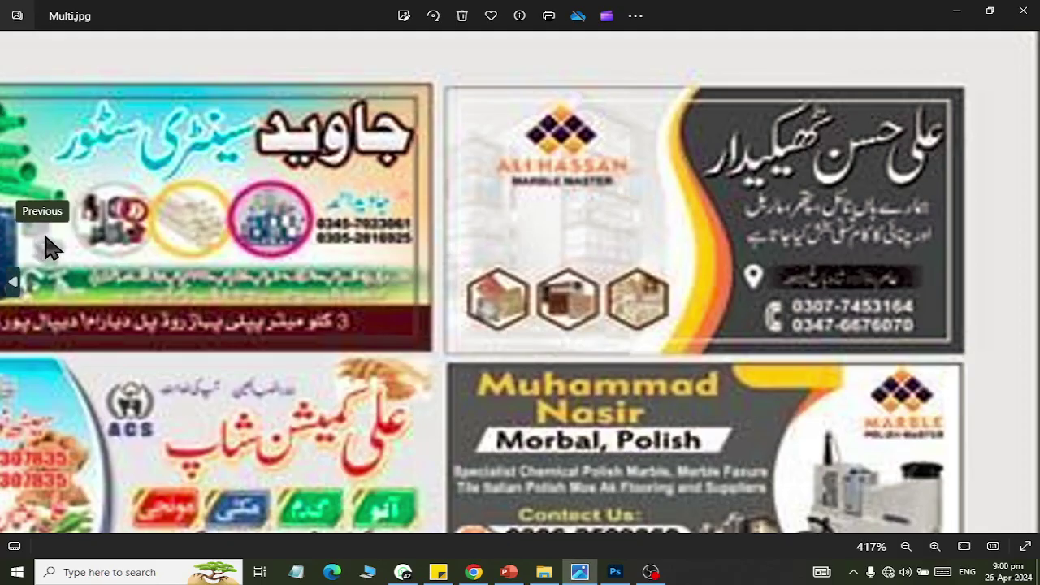
key(alt+Tab)
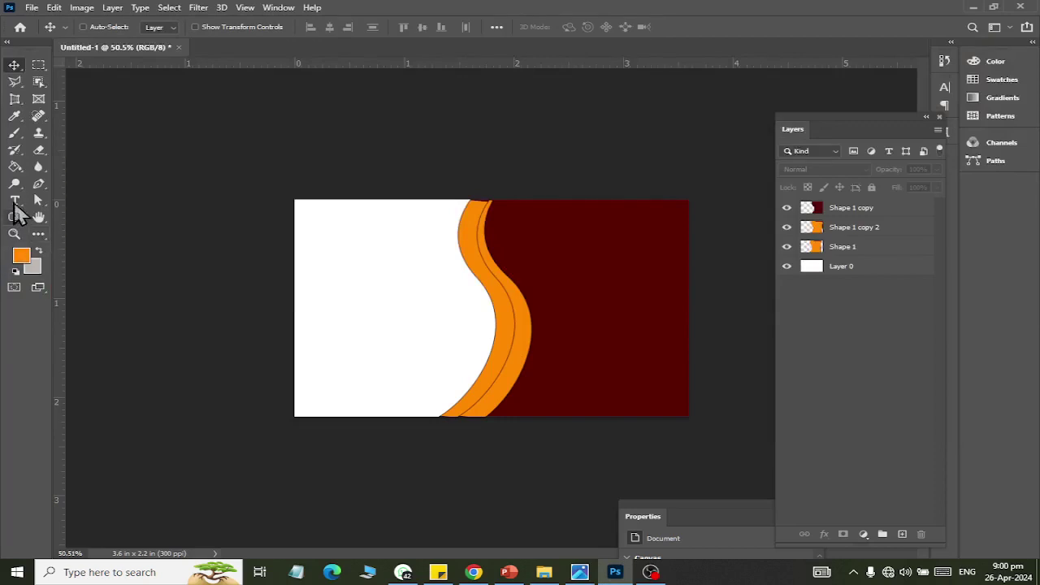
- Fill the Shape 1 band with yellow #fed723 using its pixel selection
click(15, 167)
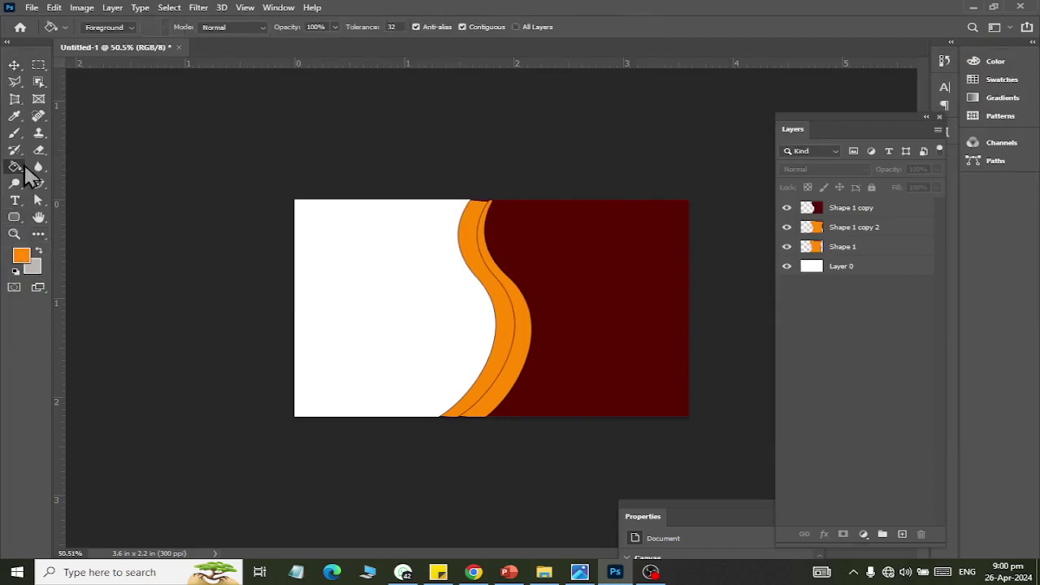
click(21, 257)
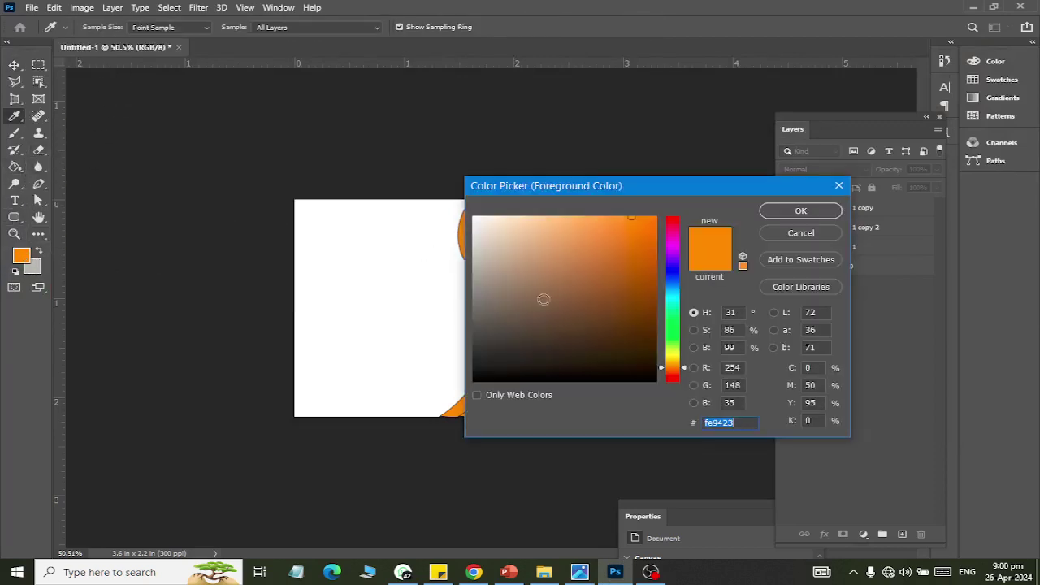
drag(676, 367, 675, 358)
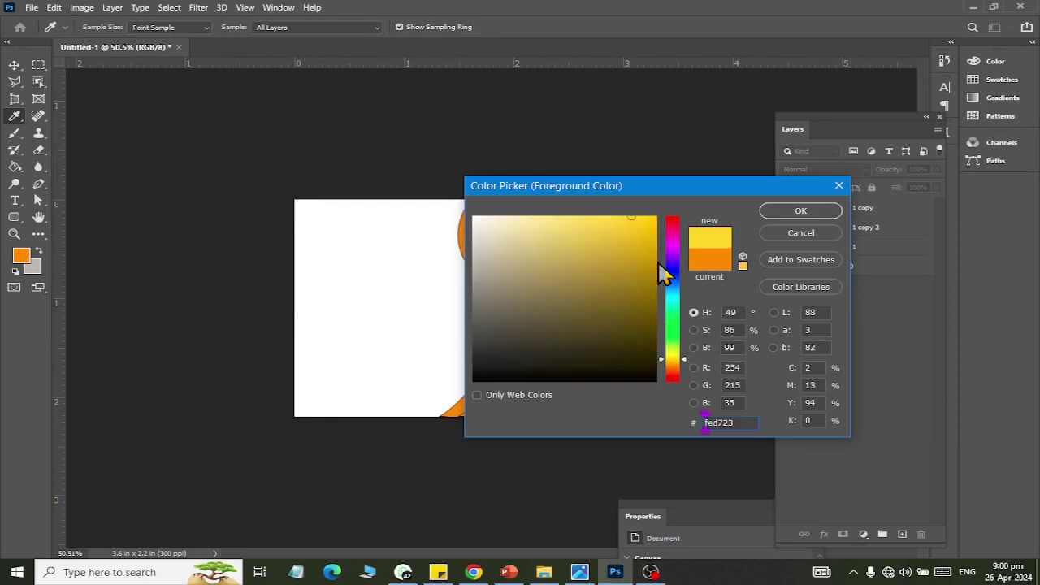
click(801, 210)
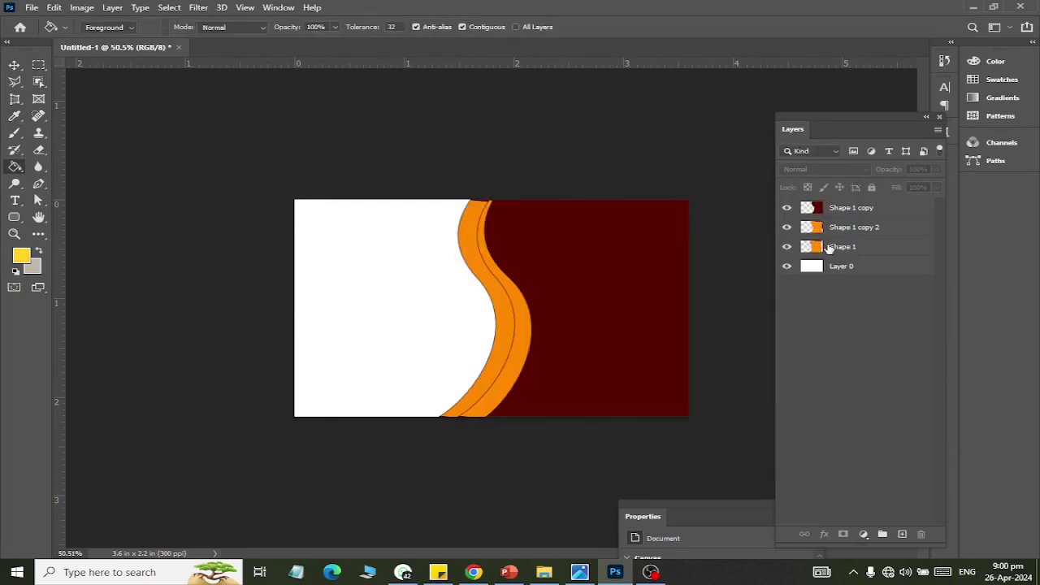
ctrl+click(815, 250)
click(833, 247)
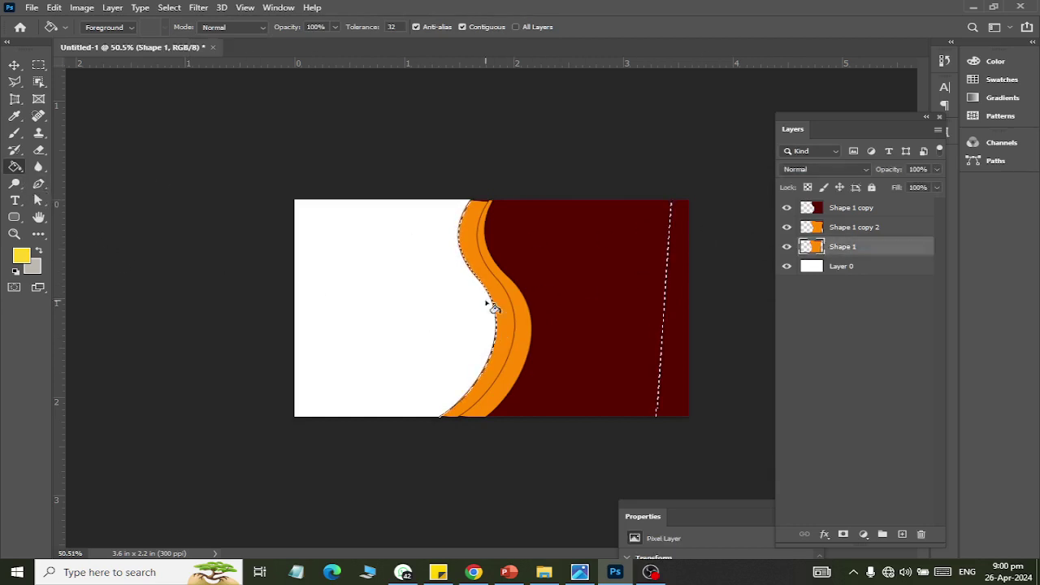
click(507, 322)
click(14, 65)
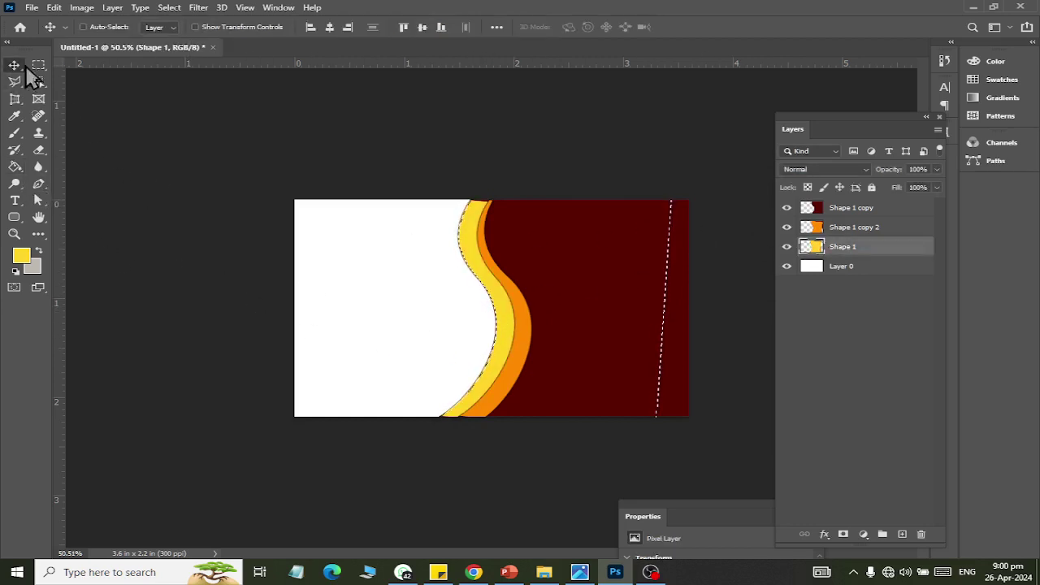
key(ctrl+d)
- Rotate the yellow Shape 1 band to about 8.9°, enlarge it slightly, and nudge it into place
key(ctrl+t)
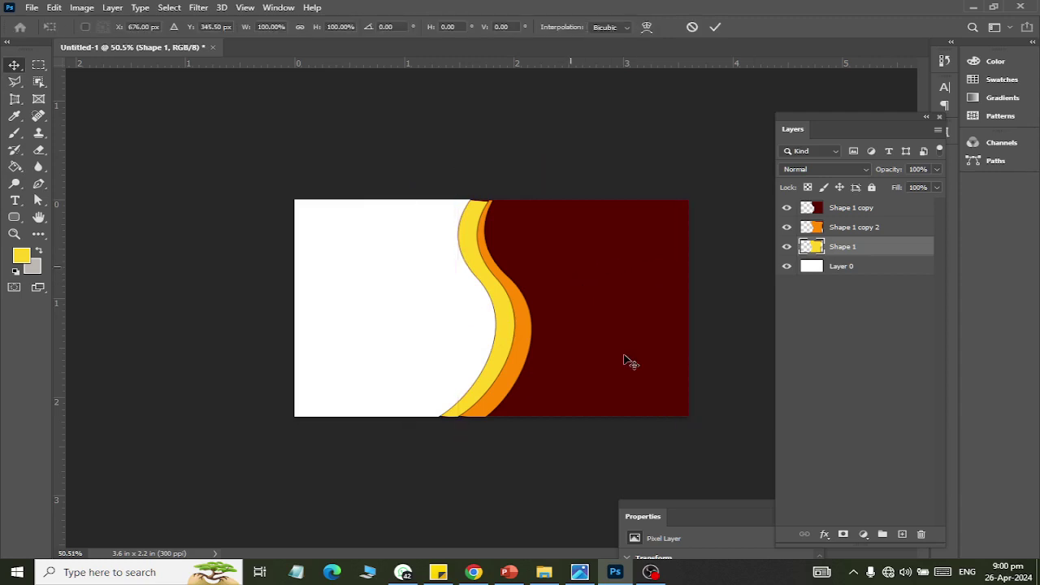
drag(689, 448, 666, 468)
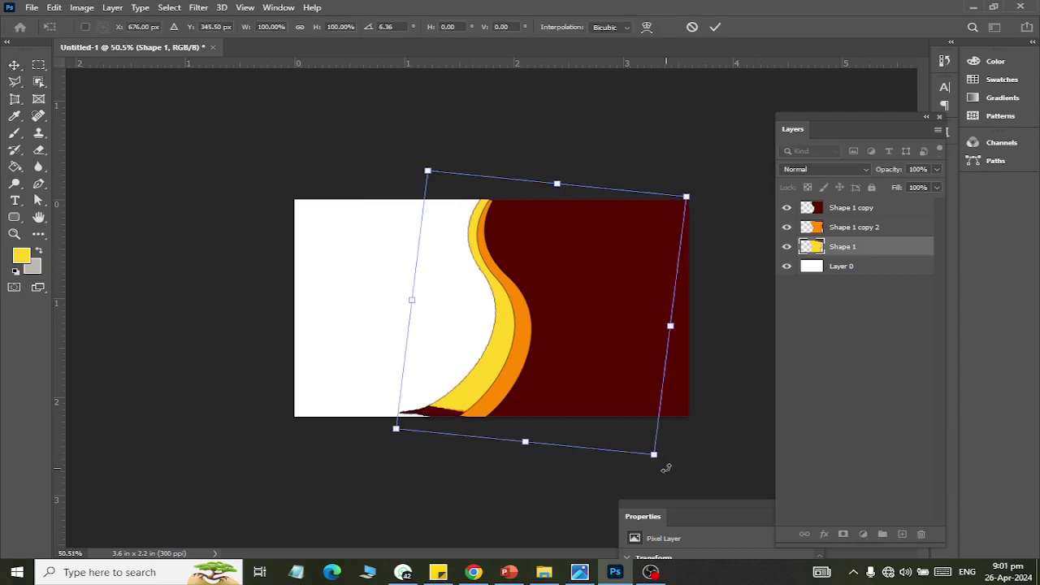
key(Down)
key(Down)
key(Down)
key(Down)
key(Down)
key(Down)
key(Down)
key(Down)
key(Down)
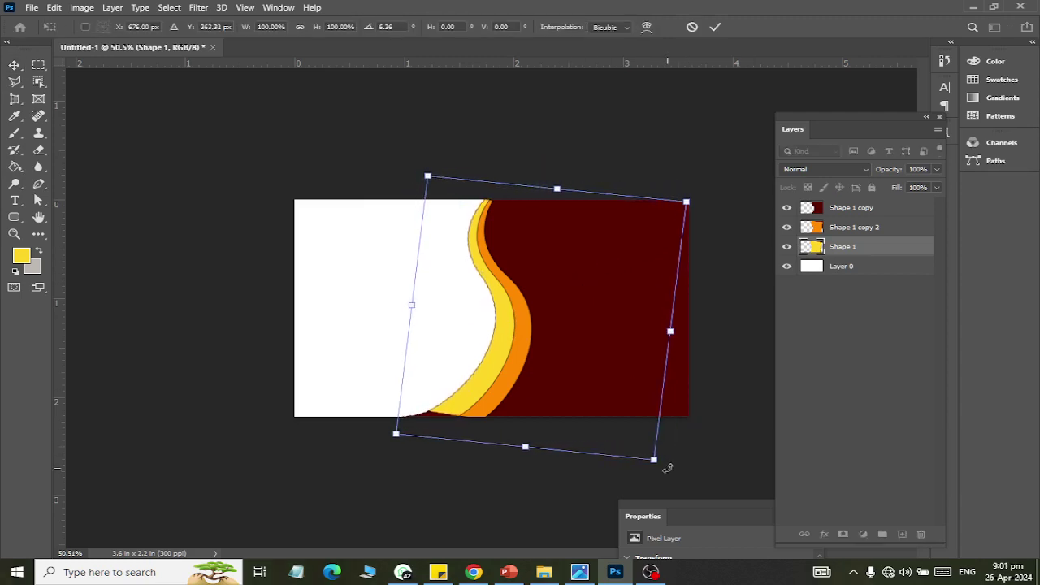
key(Down)
key(Down)
key(Down)
key(Right)
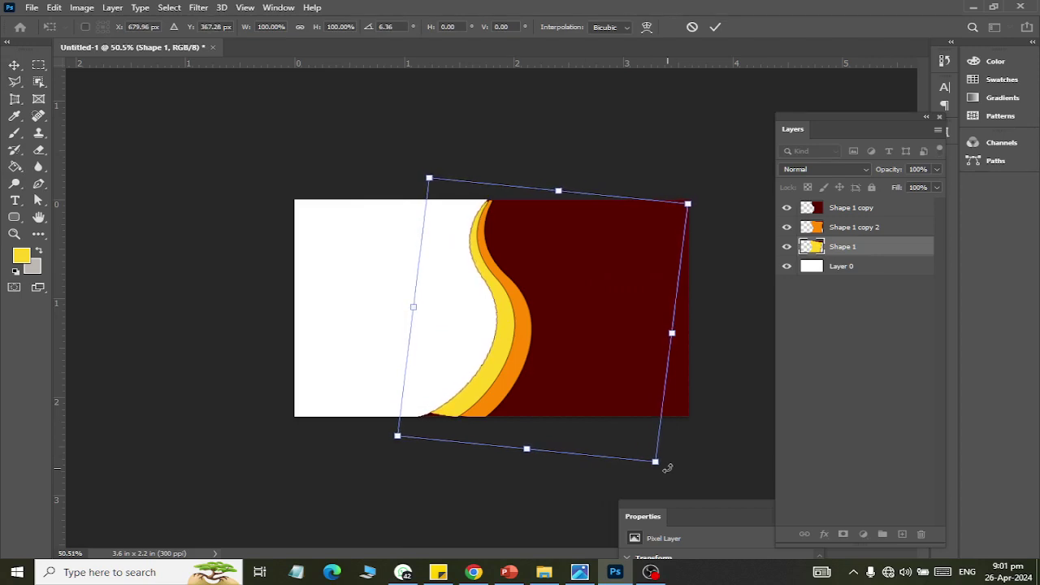
key(Right)
key(Right)
key(Right)
key(Up)
key(Up)
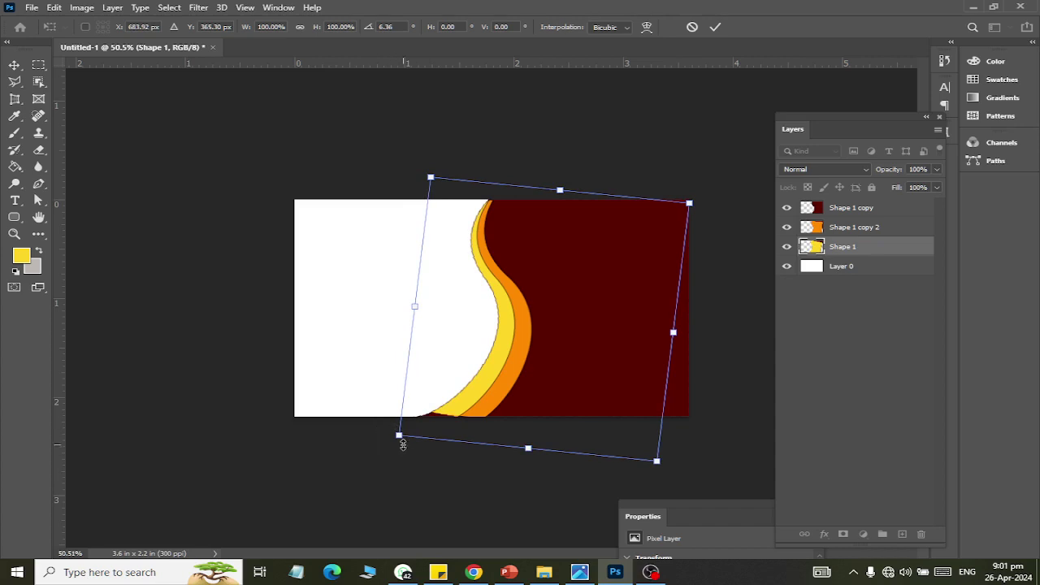
drag(397, 440, 394, 443)
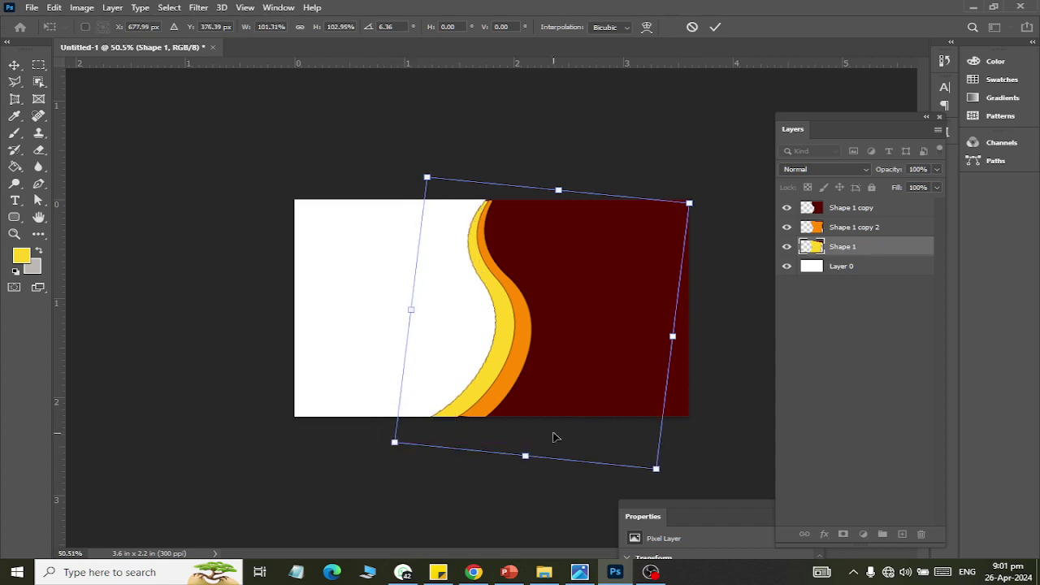
drag(671, 478, 664, 485)
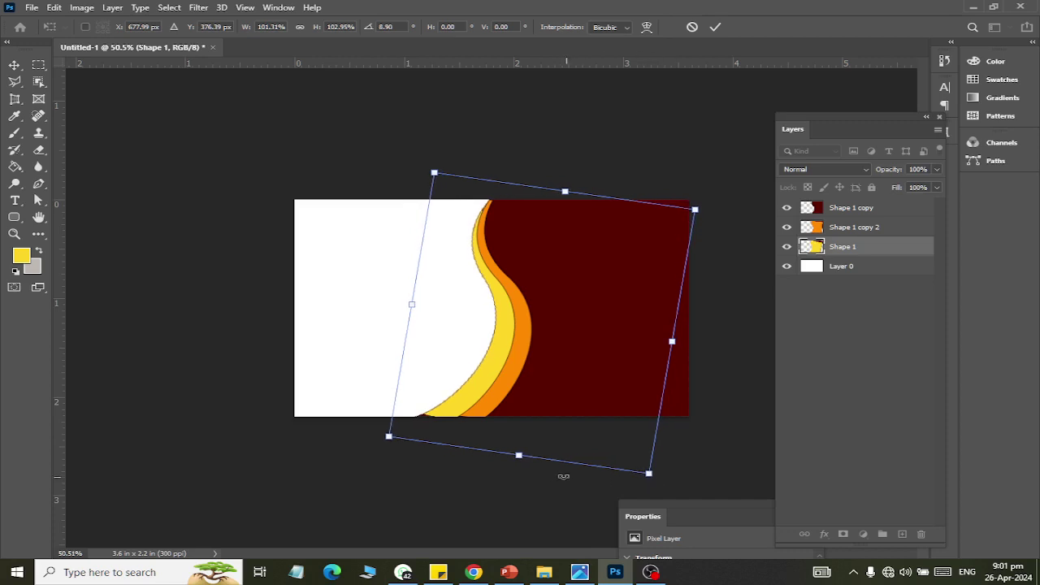
drag(517, 476, 516, 478)
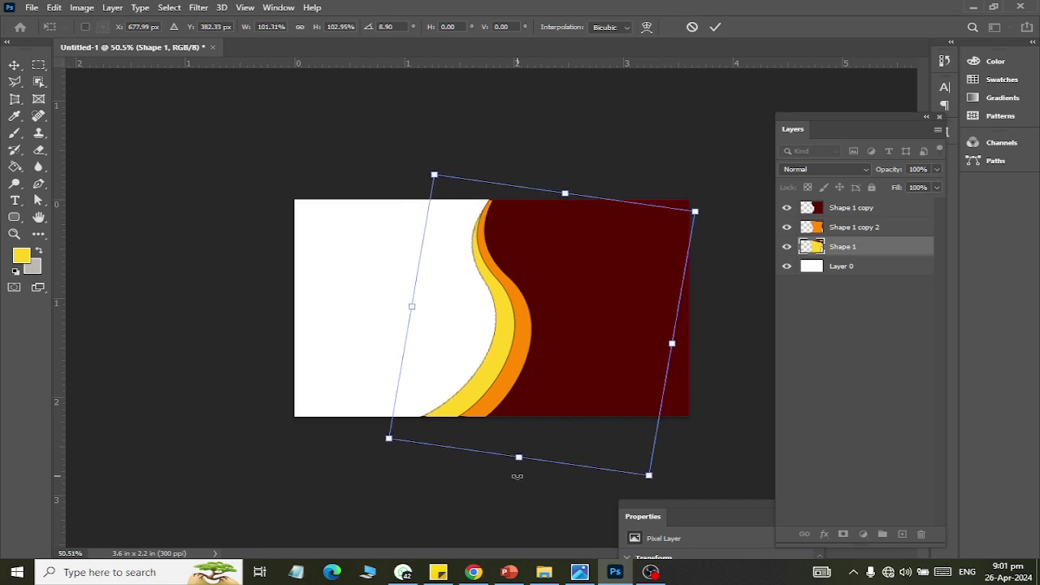
click(14, 65)
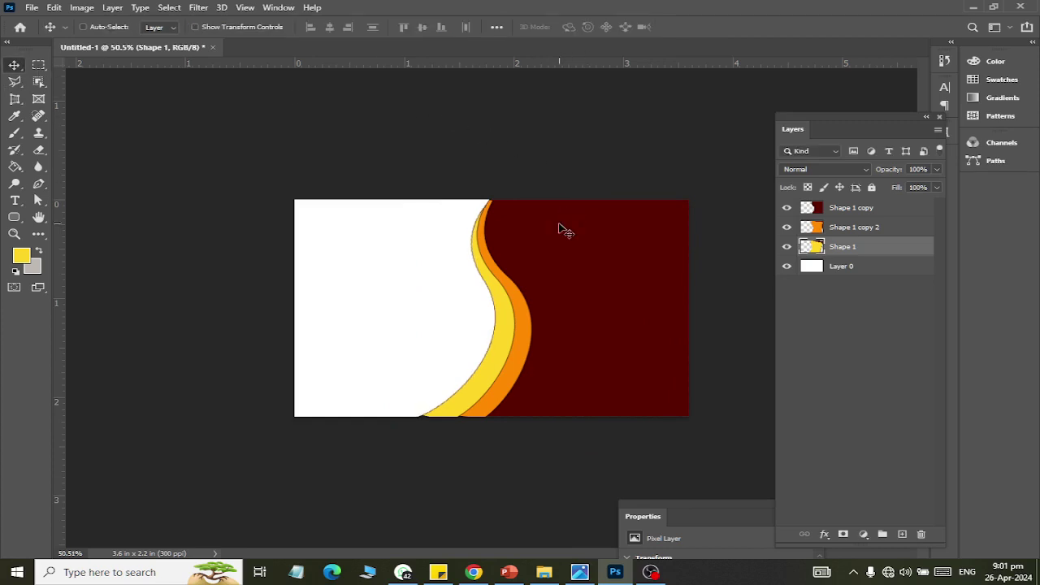
- Duplicate the yellow curve stripe, nudge it three pixels left, and place it beneath the original
key(alt+Tab)
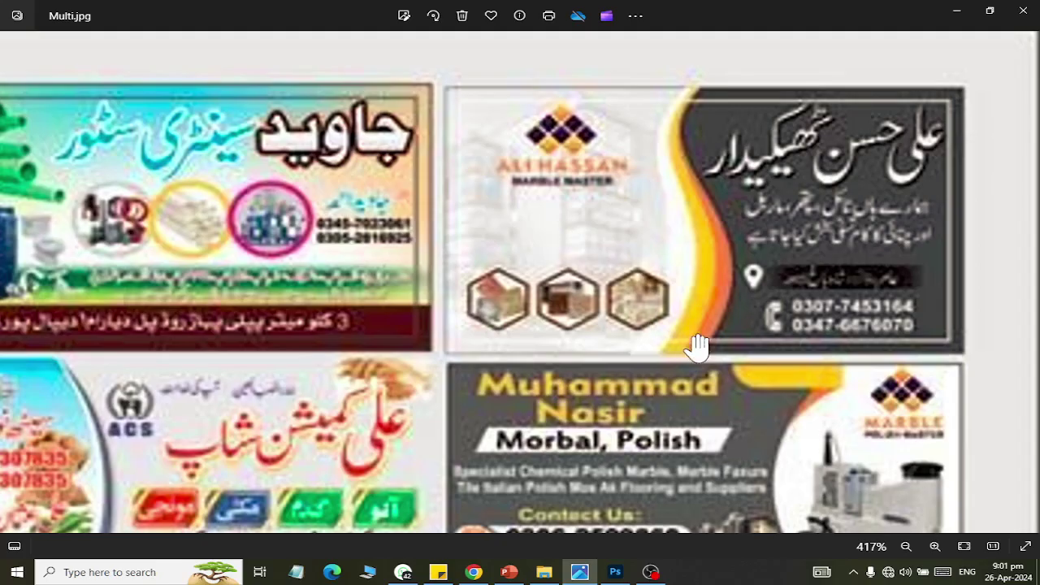
key(alt+Tab)
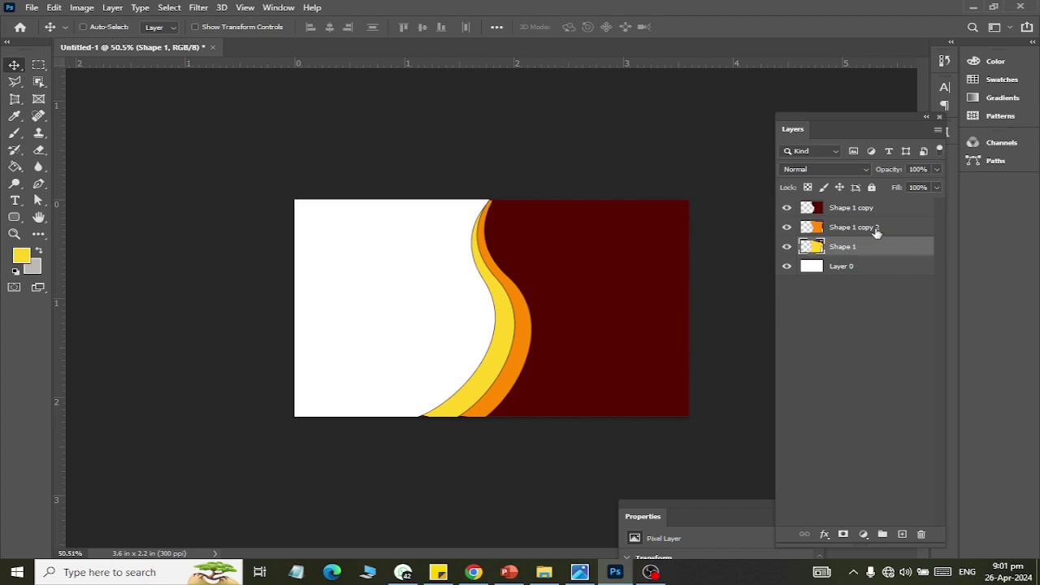
key(ctrl+j)
key(Left)
key(Left)
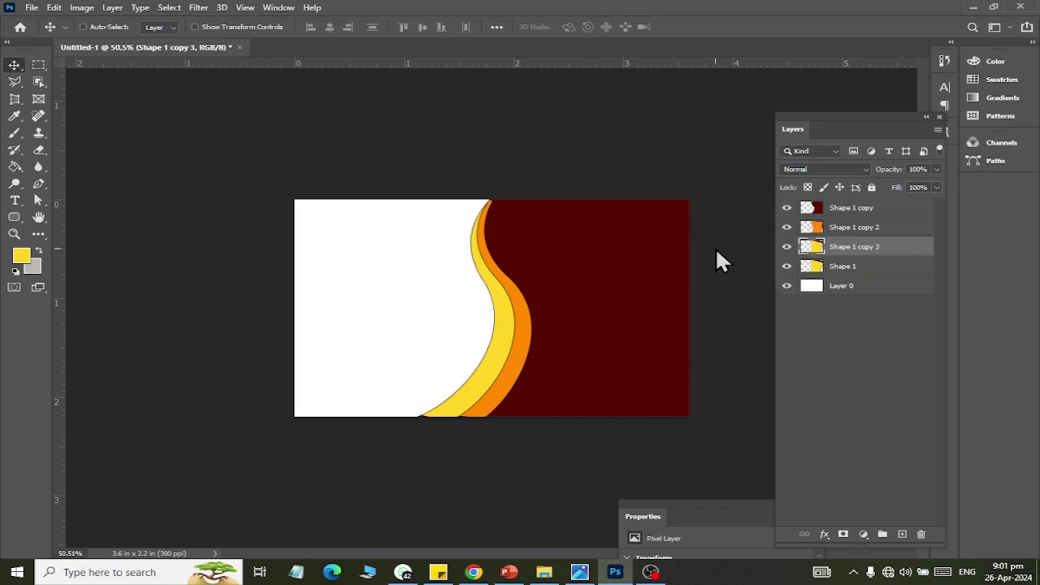
key(Left)
key(Left)
key(Left)
key(Left)
key(Left)
key(Left)
key(Left)
key(Left)
key(Left)
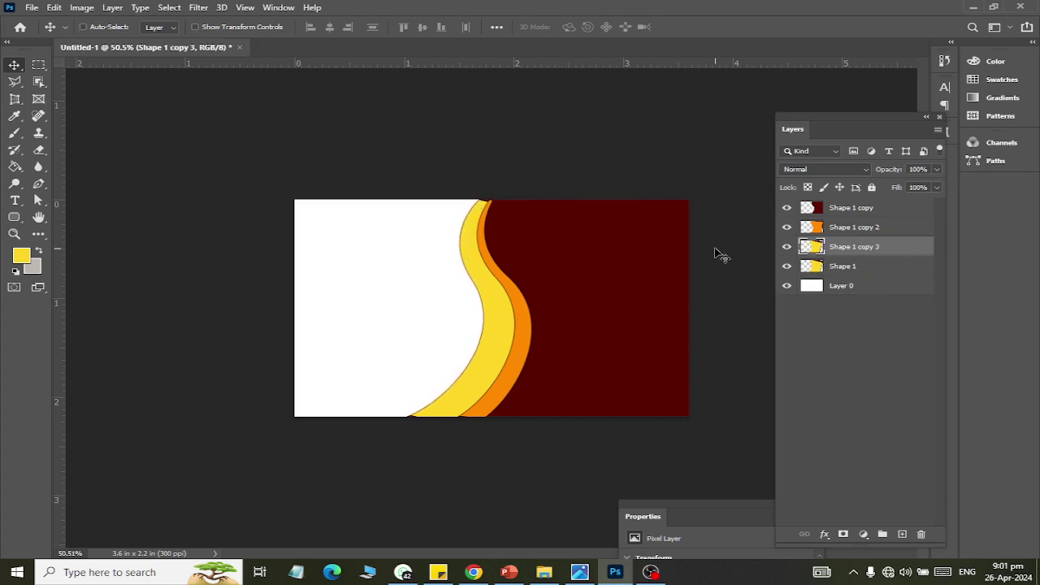
key(Left)
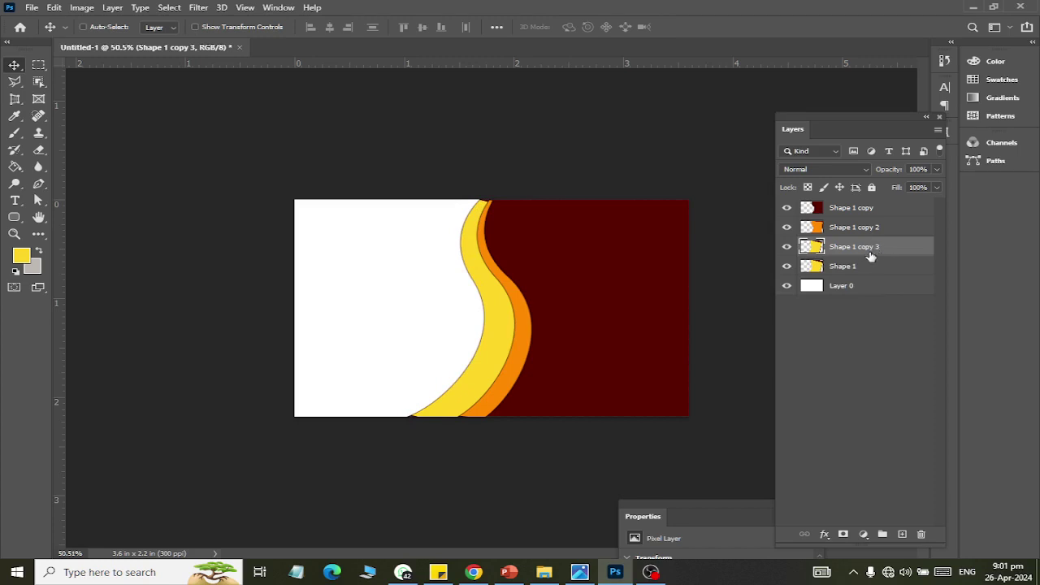
drag(841, 249, 846, 272)
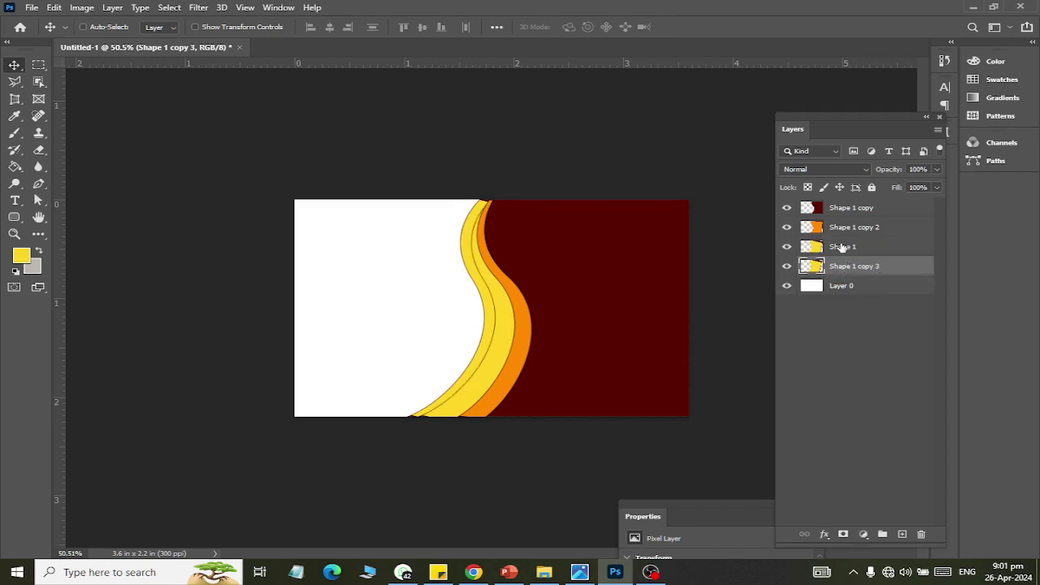
- Fill the copied stripe's selection with white #ffffff and deselect
click(842, 248)
click(837, 269)
ctrl+click(808, 268)
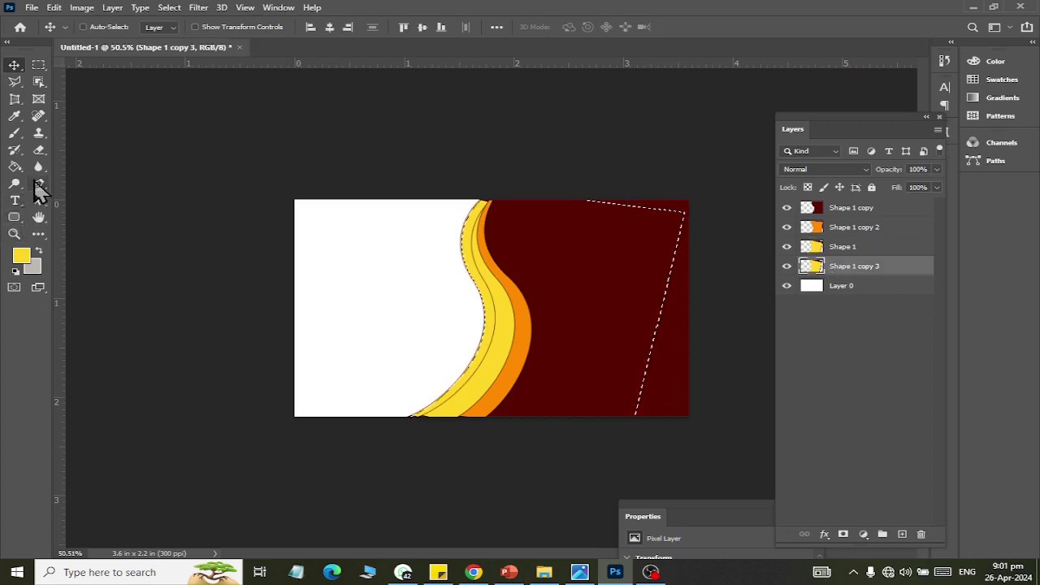
click(15, 167)
click(21, 255)
text(ffffff)
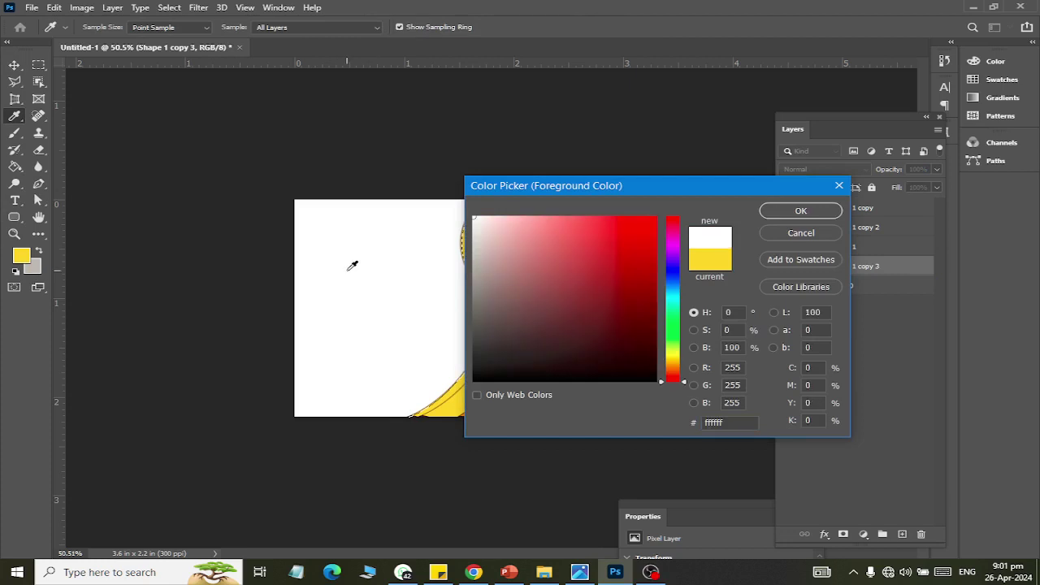
click(800, 210)
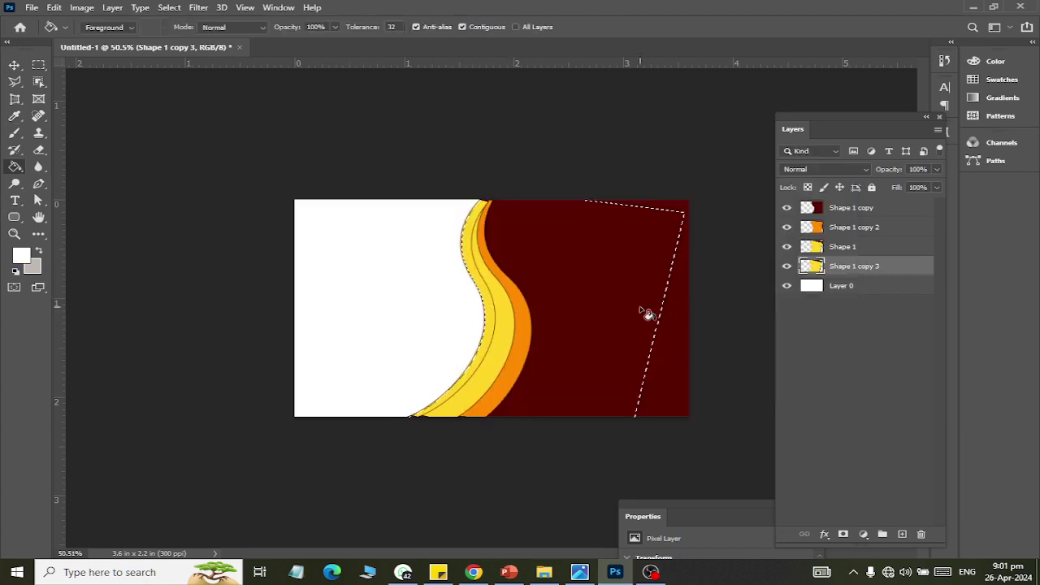
click(480, 329)
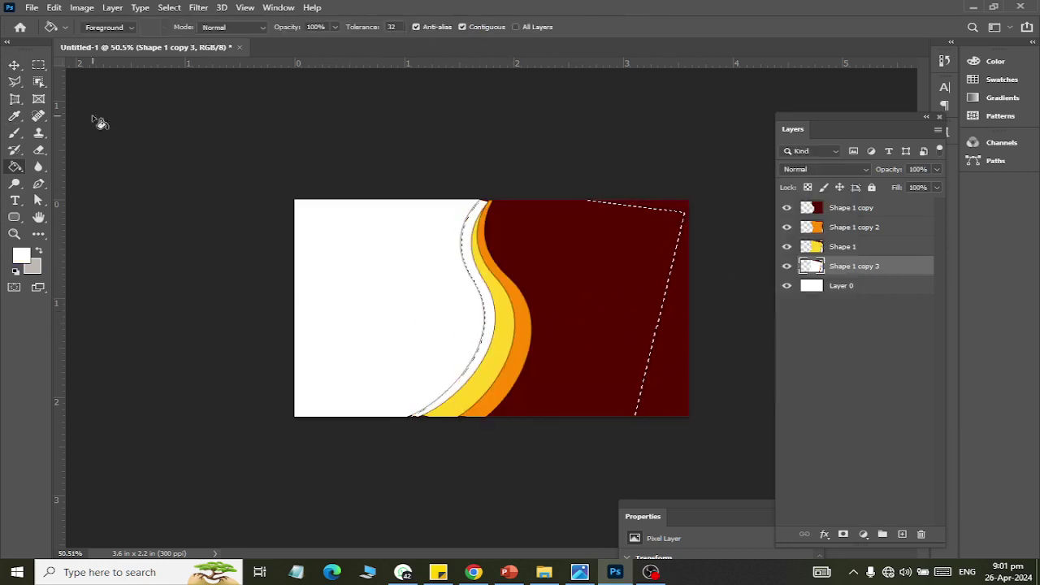
click(15, 65)
key(ctrl+d)
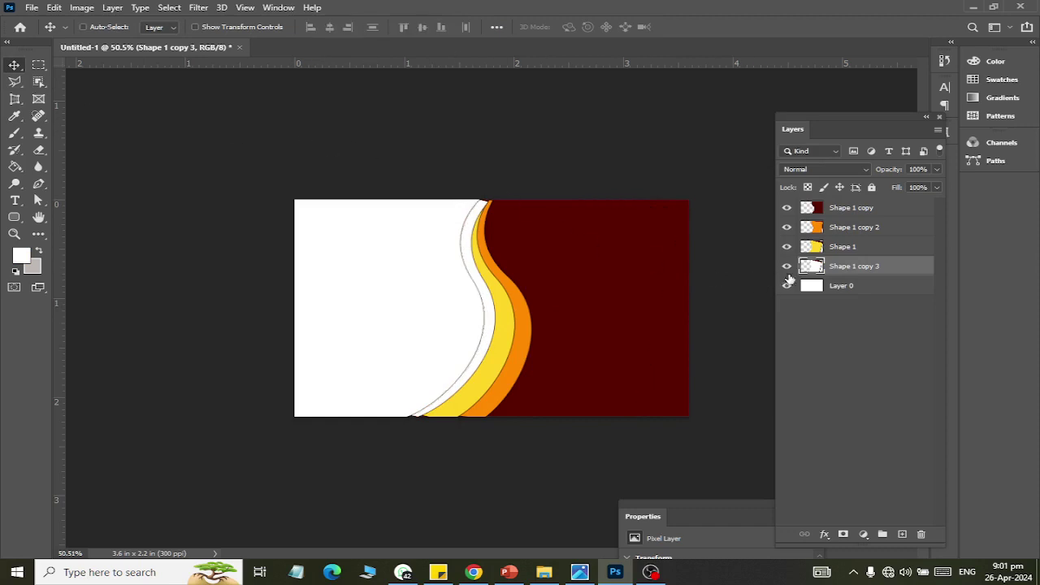
- Rotate and enlarge the white curve copy leftward and downward, then shift it slightly up-left
key(ctrl+t)
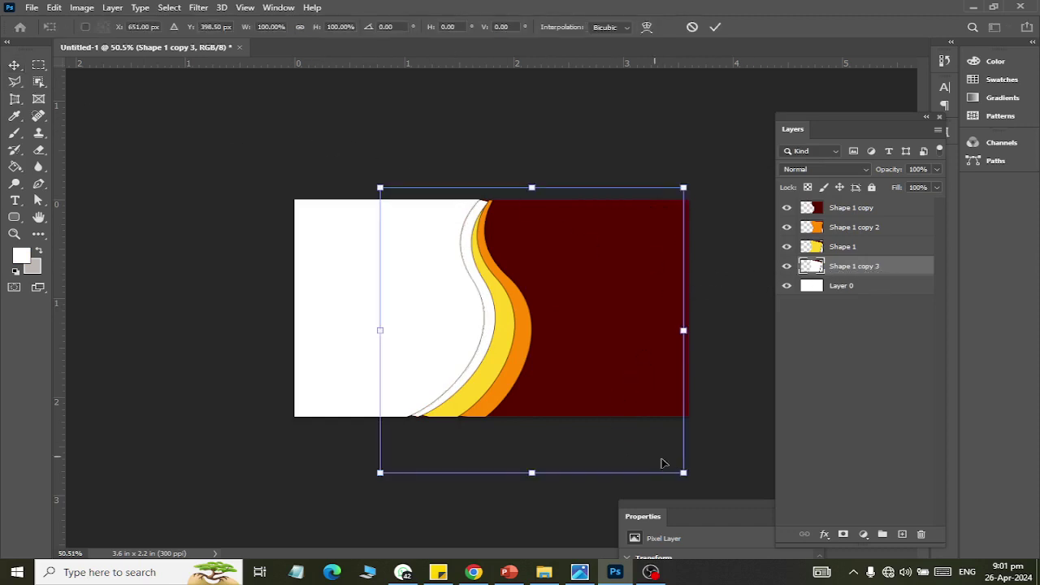
mouse_move(699, 480)
mouse_down()
mouse_move(685, 491)
mouse_move(697, 486)
mouse_up()
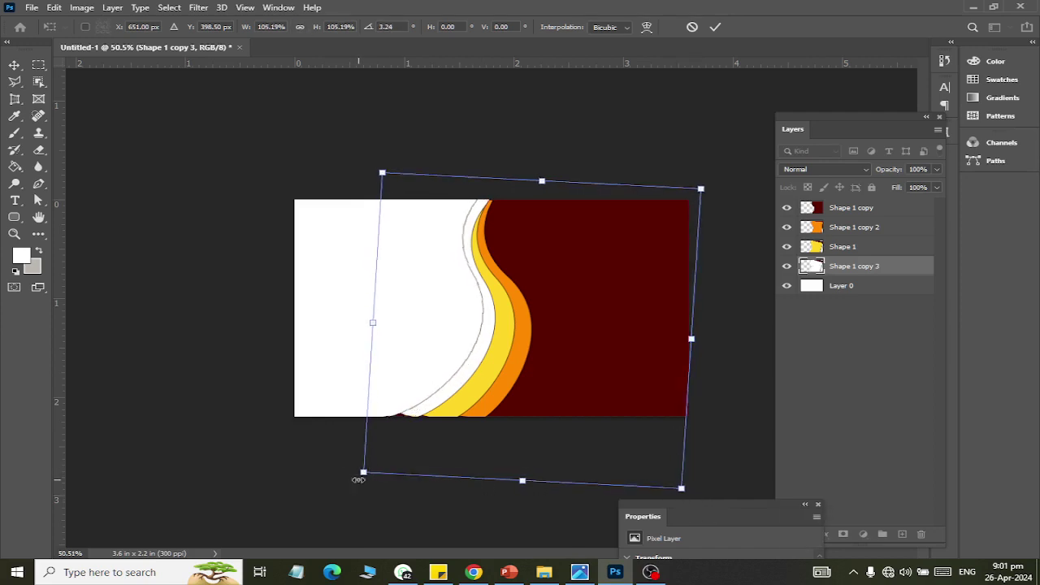
drag(358, 479, 355, 479)
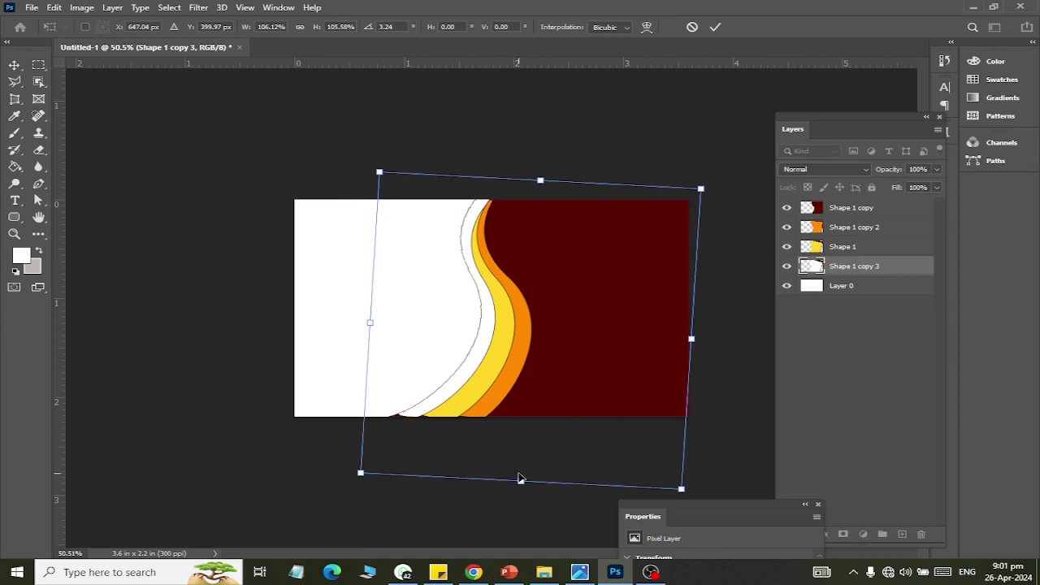
drag(521, 479, 513, 494)
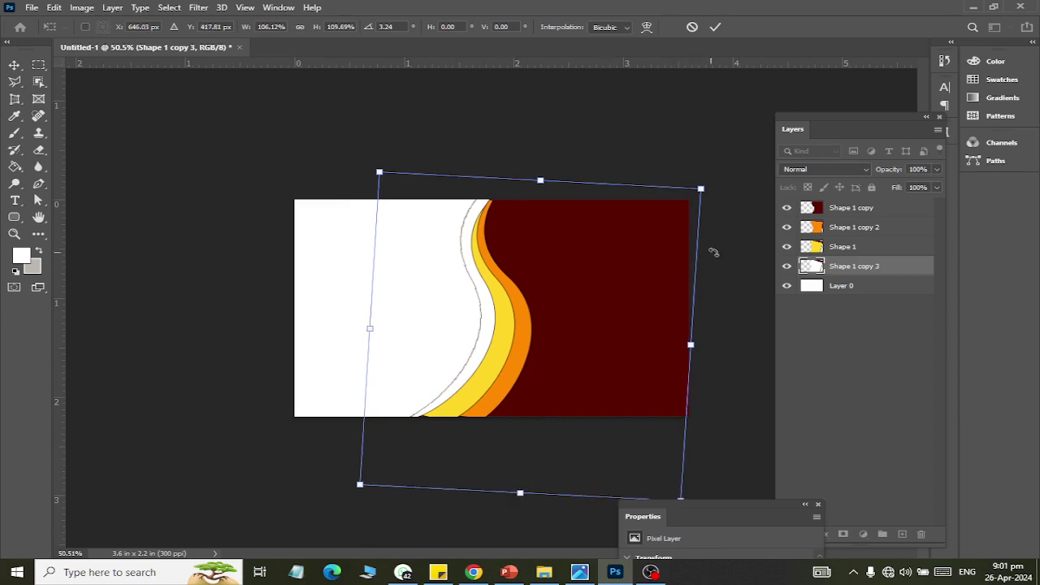
drag(721, 190, 725, 202)
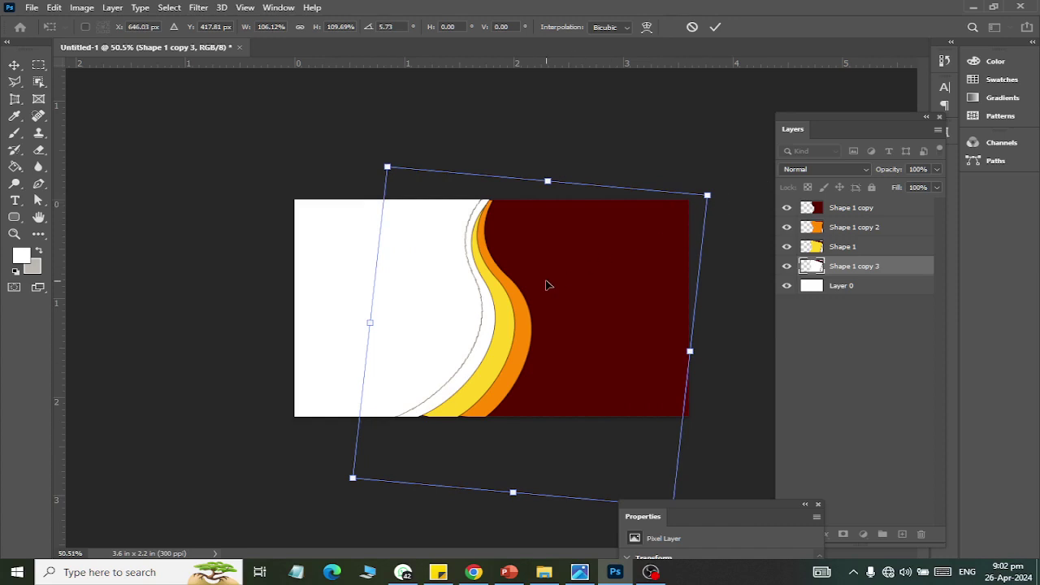
click(14, 66)
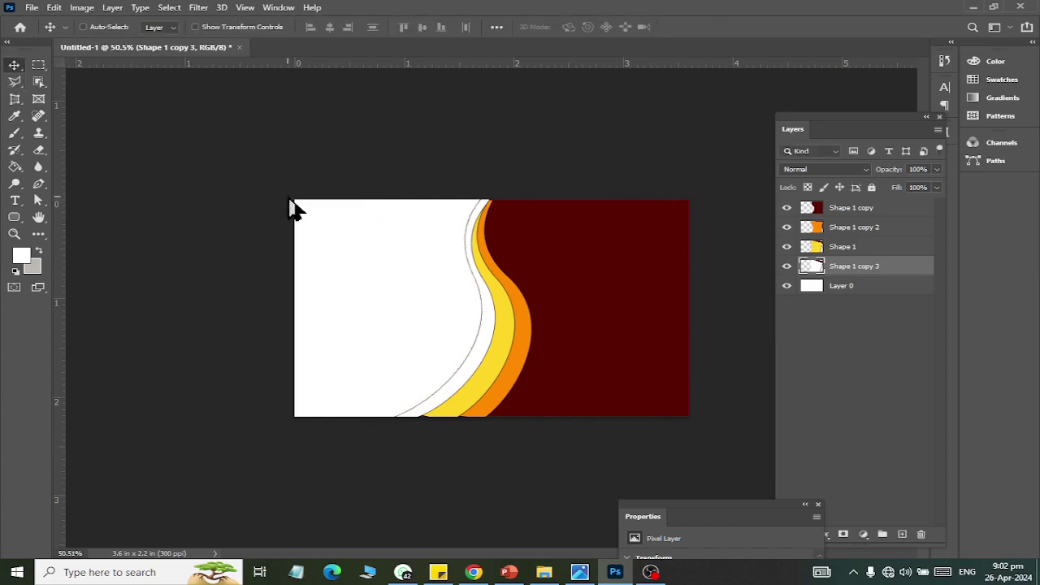
drag(290, 203, 288, 198)
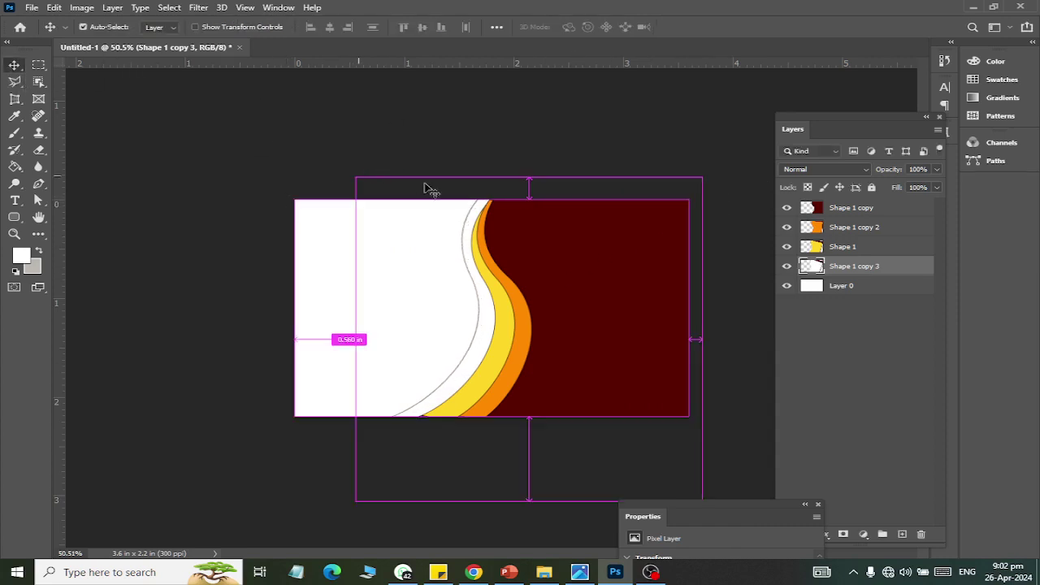
- Rotate the white curve about 3° more and nudge it down two pixels
key(ctrl+t)
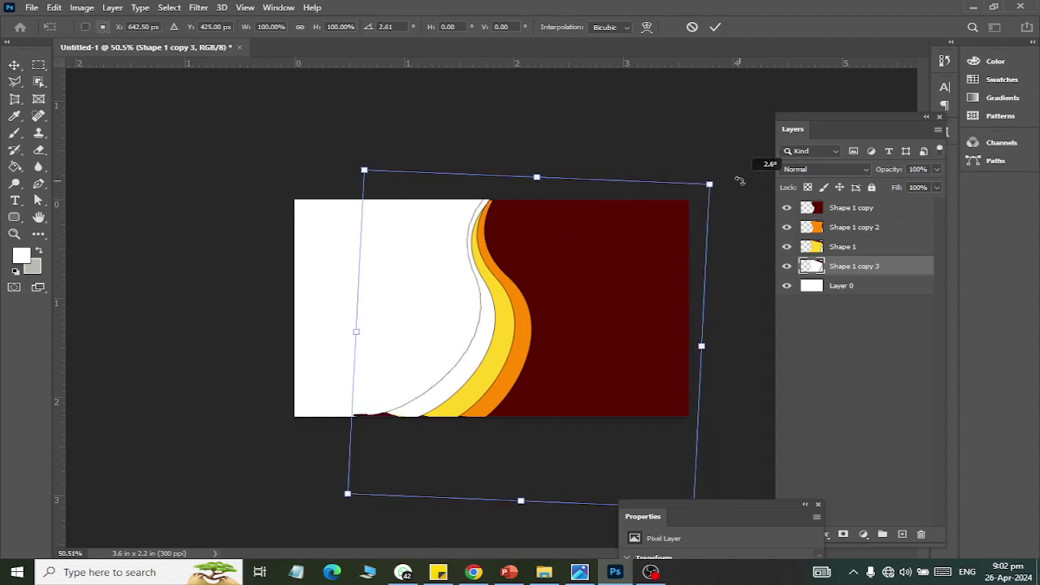
drag(734, 169, 737, 182)
key(Down)
key(Down)
key(Down)
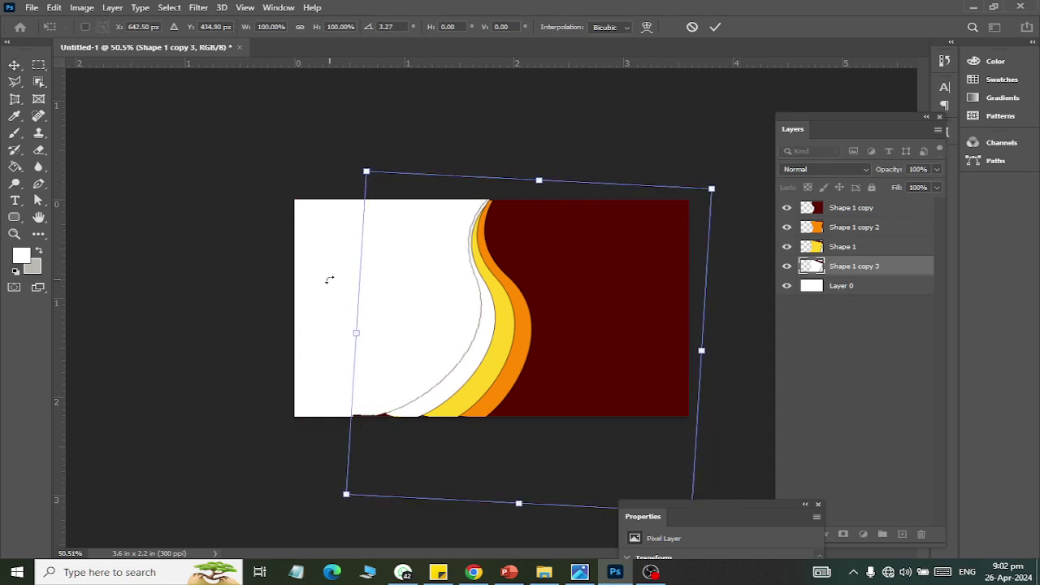
key(Down)
key(Down)
key(Down)
key(Down)
key(Down)
key(Down)
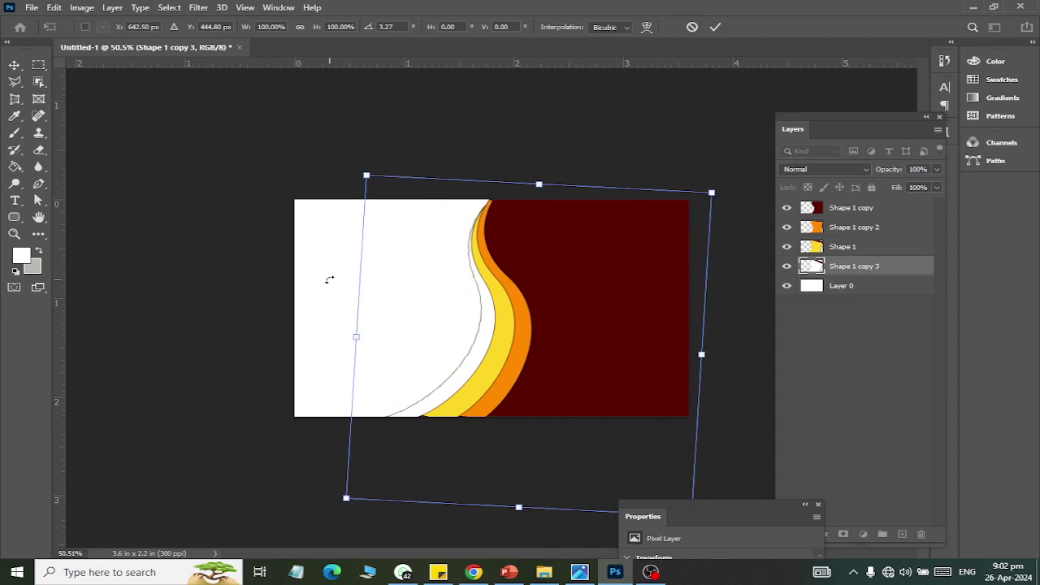
key(Return)
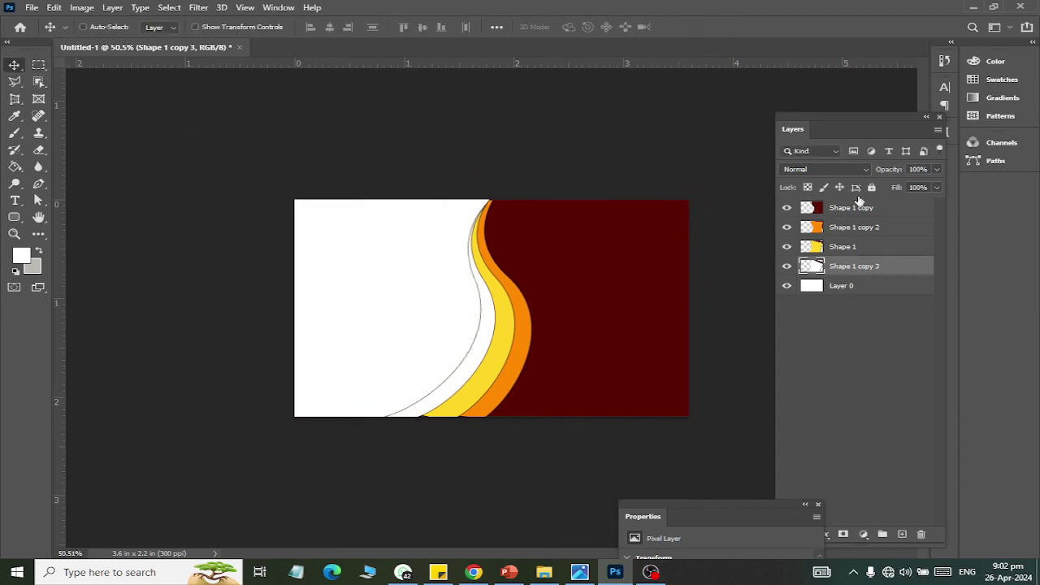
- Select the Shape 1 copy 2 layer and turn on Auto-Select
click(883, 247)
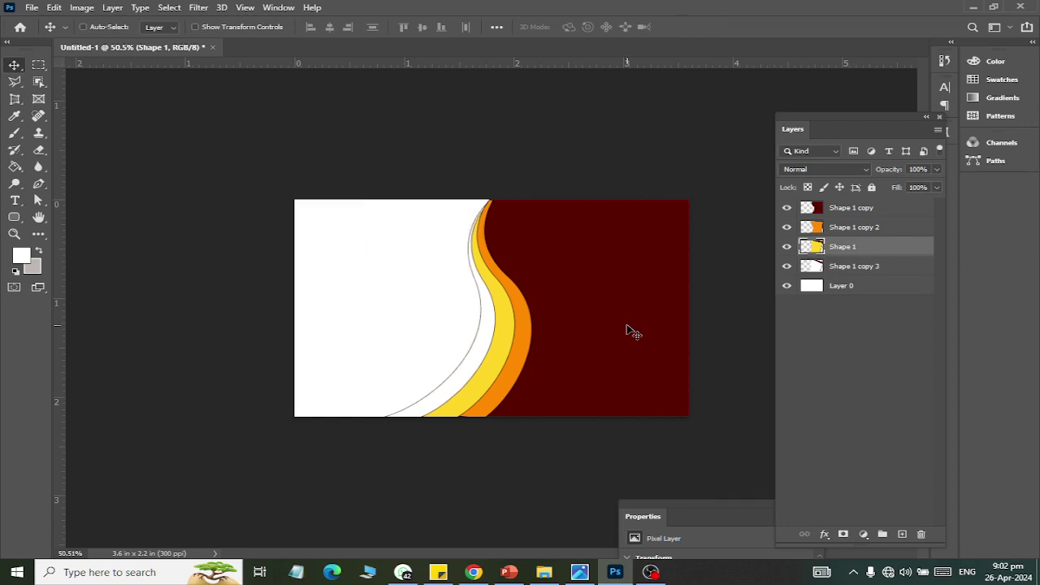
click(851, 228)
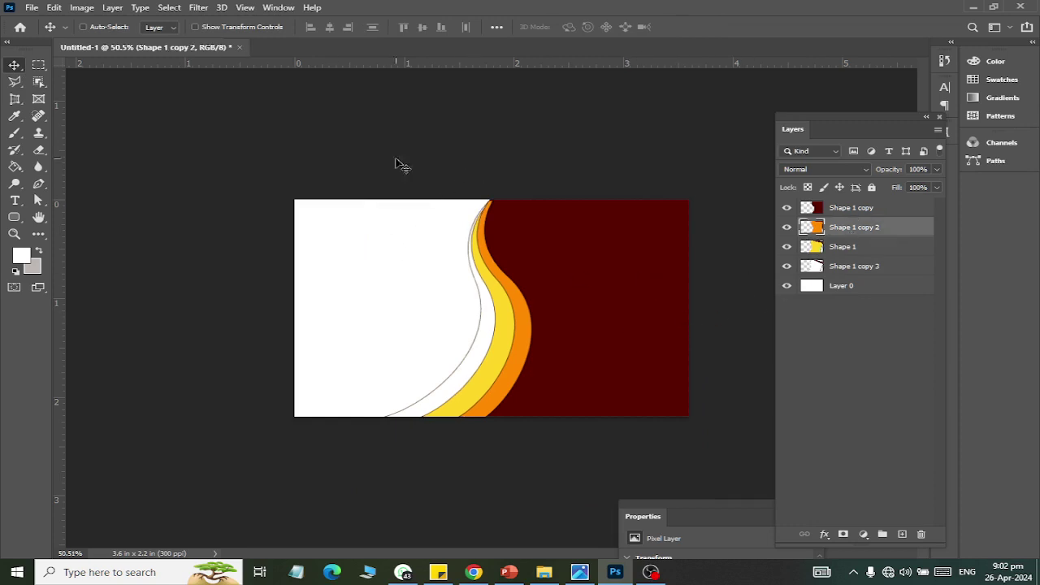
click(83, 27)
- Open pexels-jonnathas-luis-de-silva-816461.jpg from the Pictures folder
key(ctrl+o)
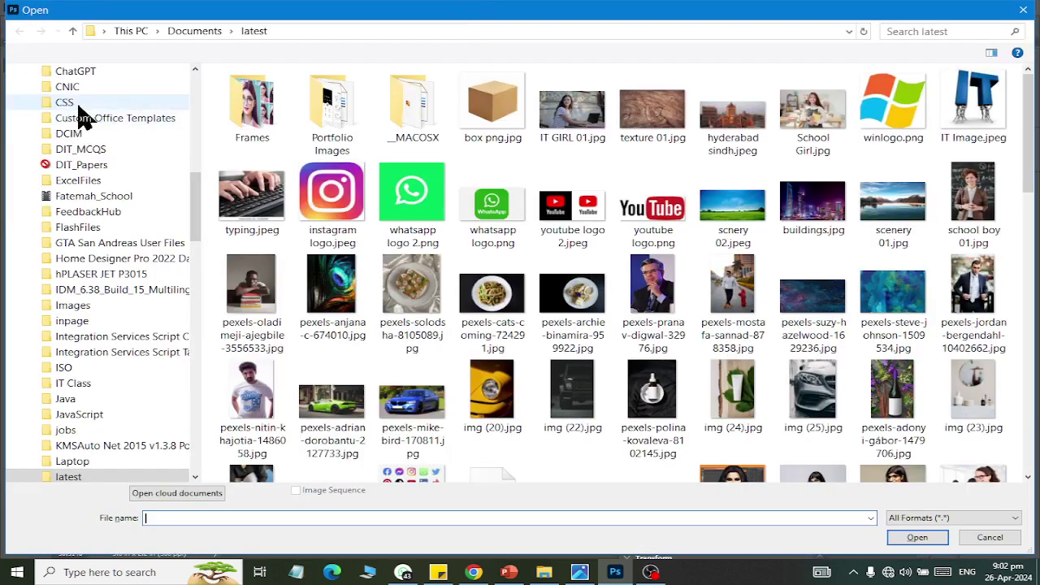
scroll(81, 122, up, 4)
scroll(84, 138, up, 3)
scroll(93, 162, up, 3)
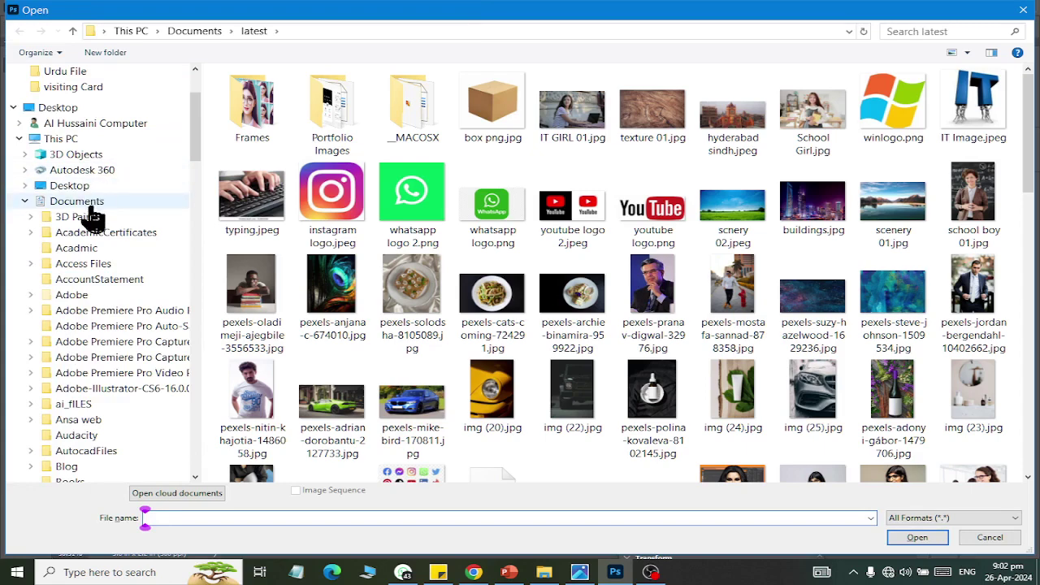
key(alt+Up)
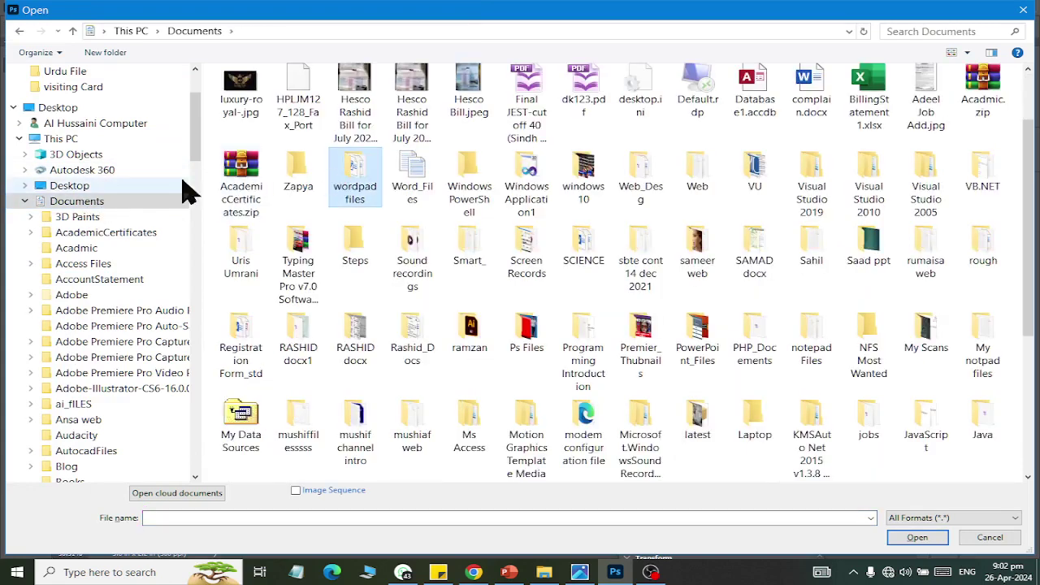
click(25, 201)
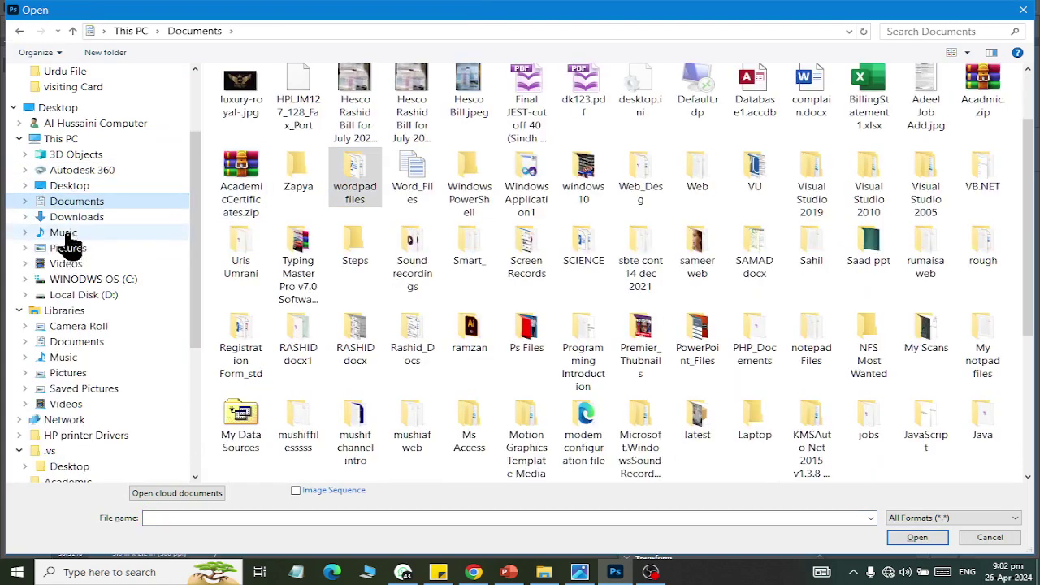
click(68, 248)
scroll(1028, 252, down, 5)
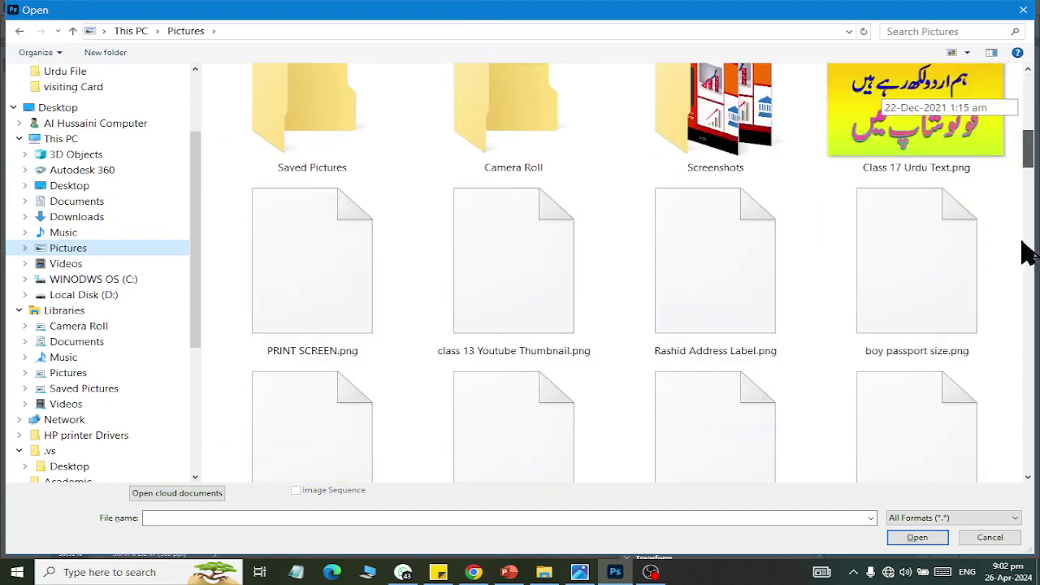
mouse_move(1027, 252)
mouse_down()
mouse_move(1027, 430)
mouse_move(1027, 418)
mouse_up()
key(Escape)
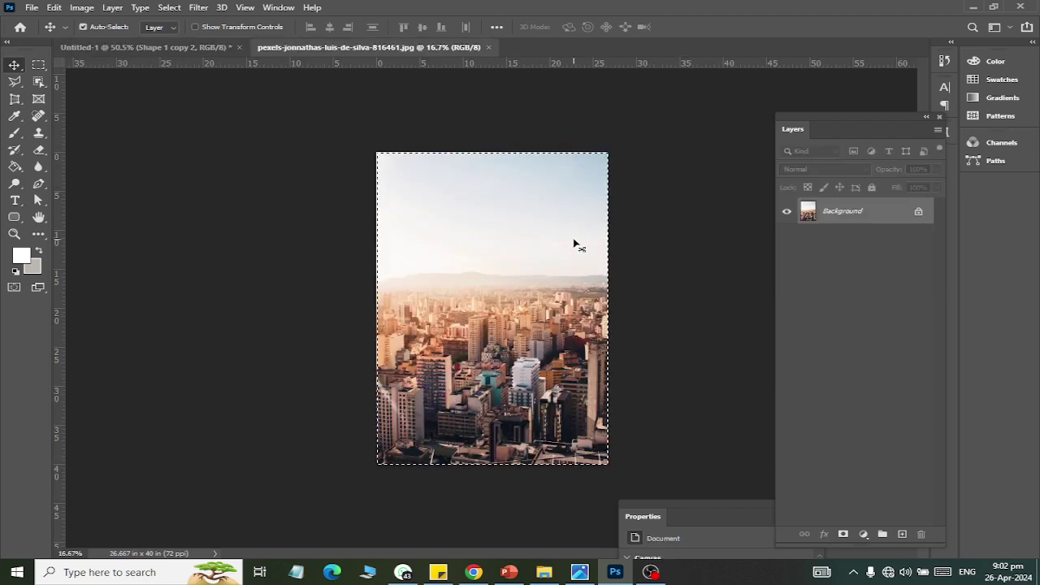
- Paste the city photo into the card and resize it to cover the left side
click(160, 48)
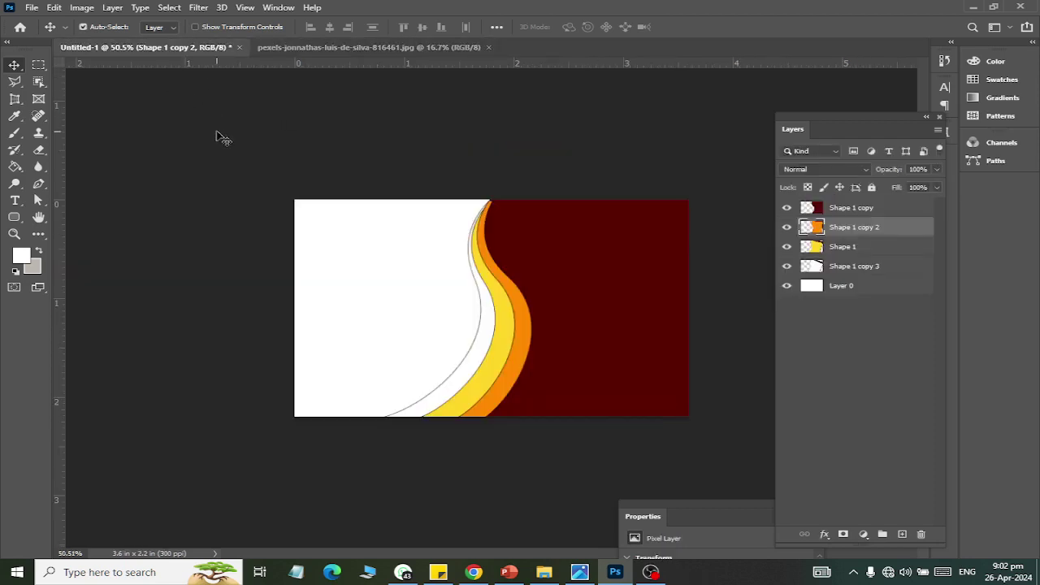
key(ctrl+v)
key(ctrl+t)
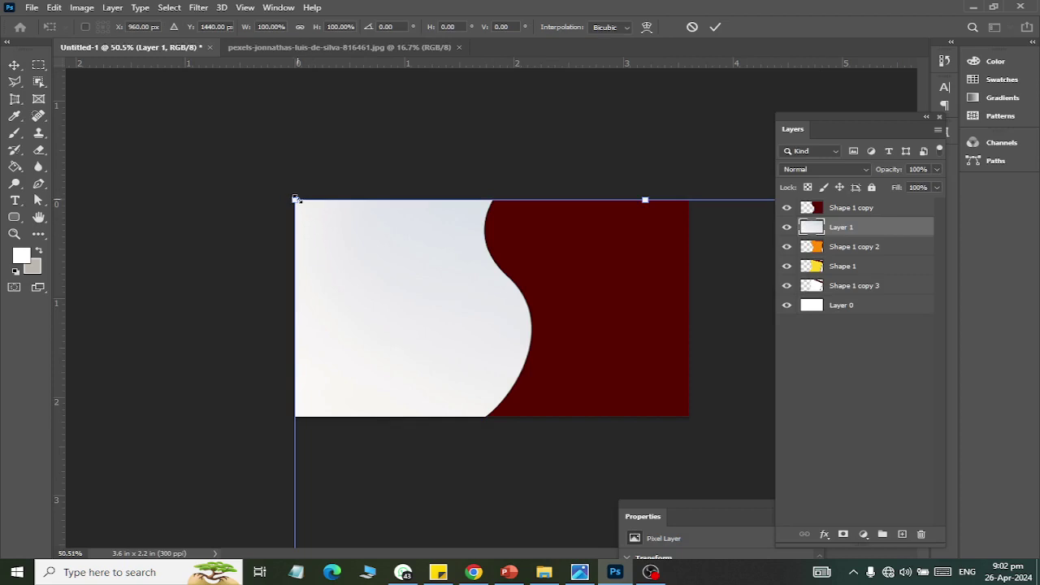
mouse_move(295, 198)
mouse_down()
mouse_move(392, 333)
mouse_move(381, 278)
mouse_up()
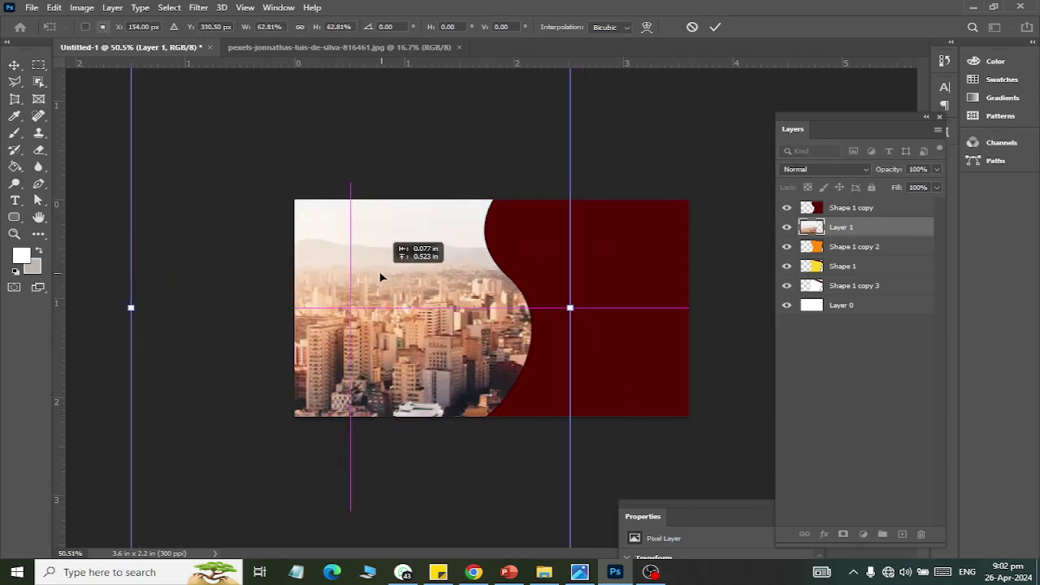
key(Return)
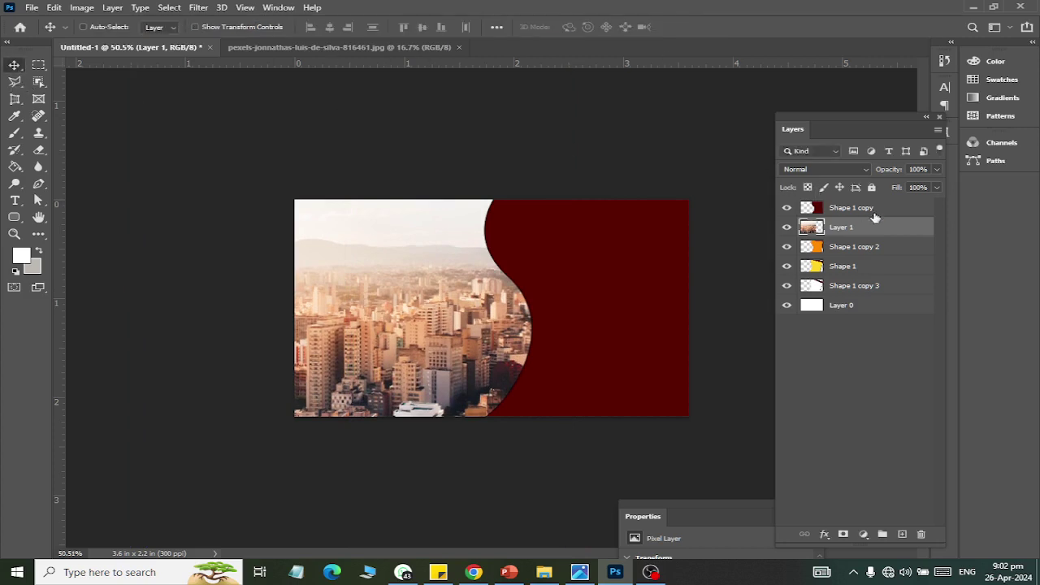
- Move the photo layer beneath the curve shapes and set its fill to 25%
drag(883, 235, 878, 299)
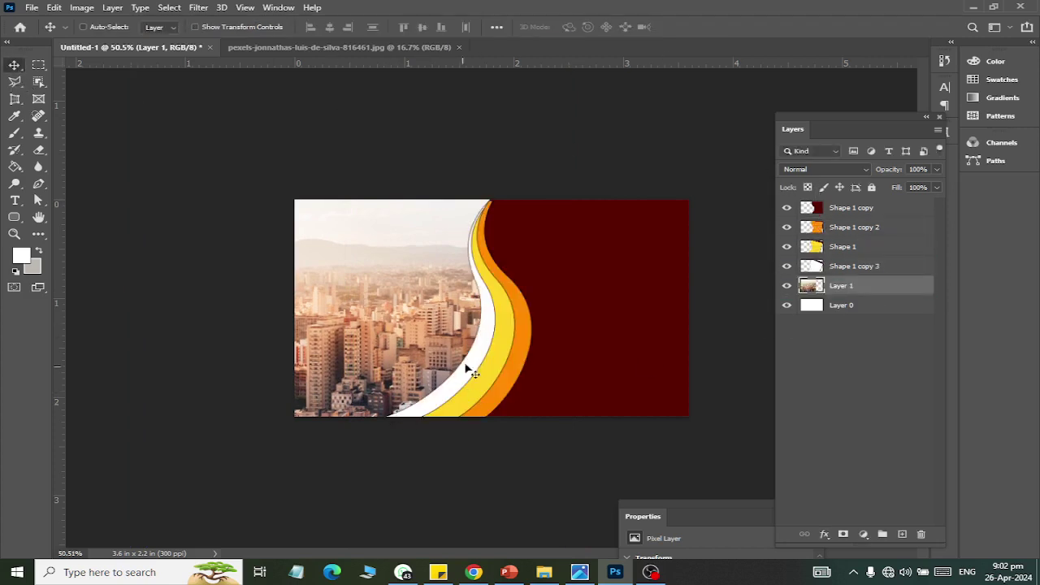
click(919, 187)
text(2)
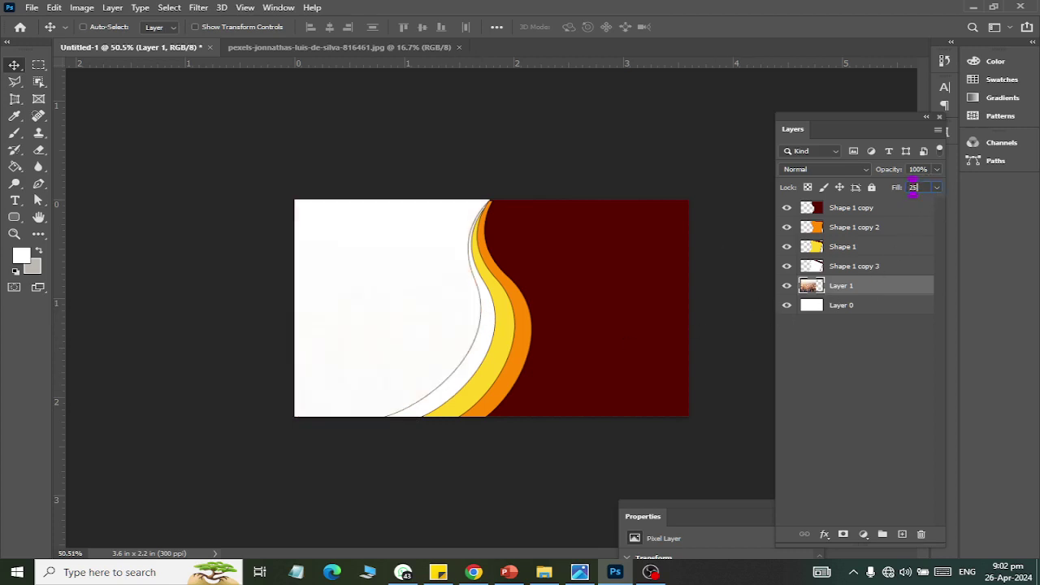
text(5)
key(Return)
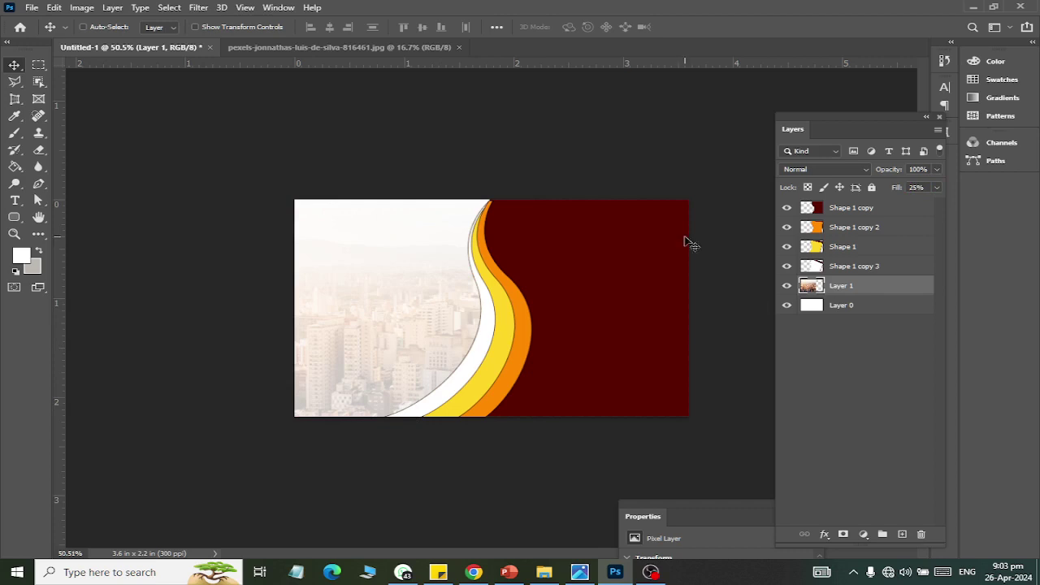
click(801, 208)
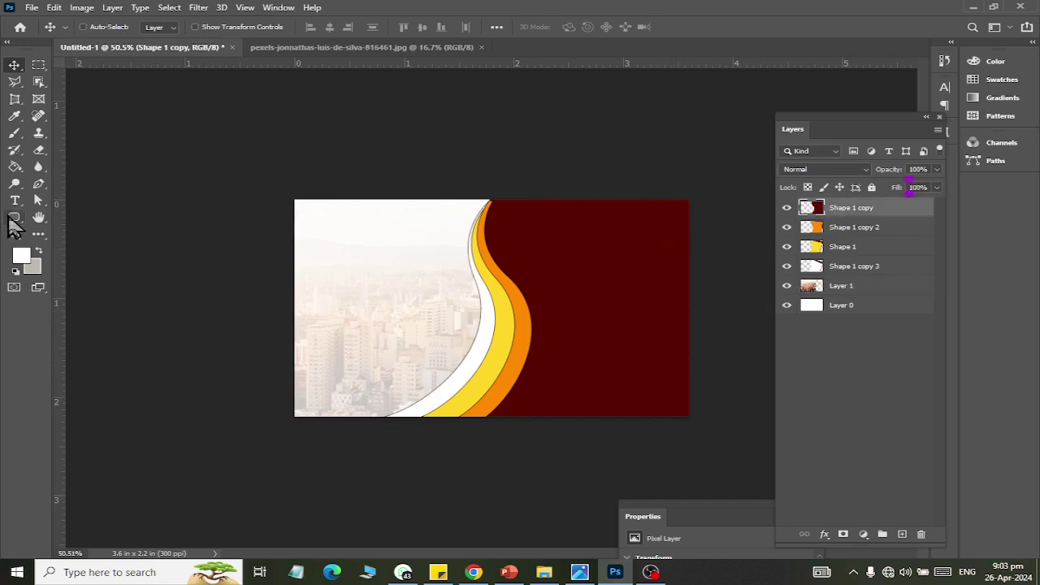
- Create a 150×150 px six-sided polygon with the Polygon Tool
right_click(11, 218)
click(77, 267)
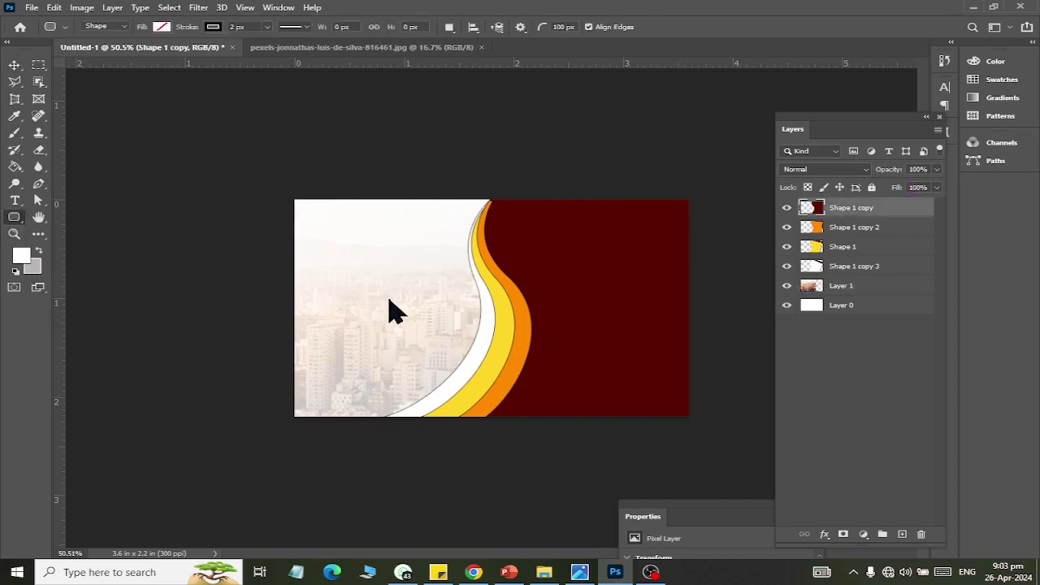
click(389, 299)
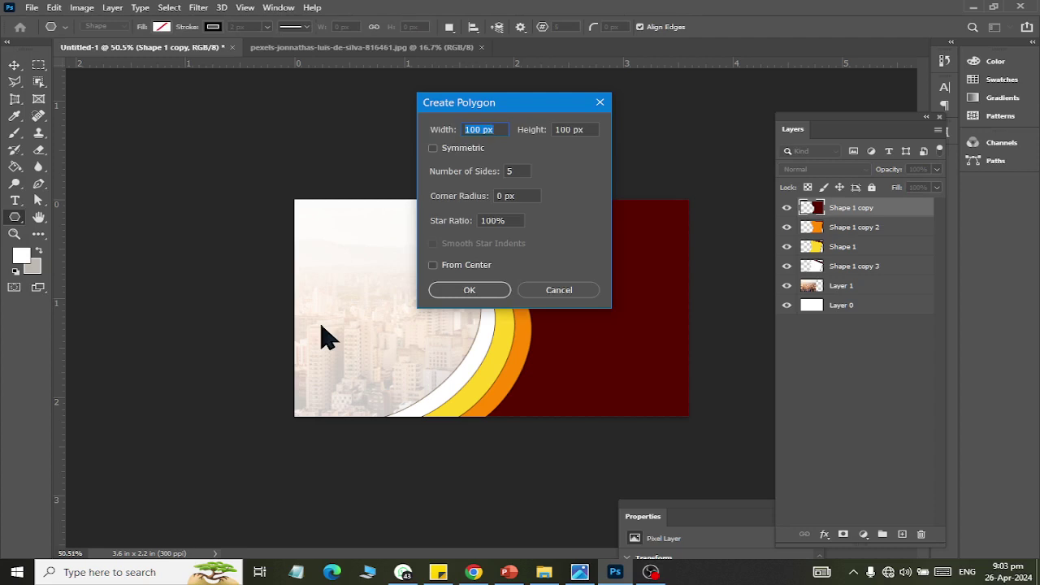
text(150)
key(Tab)
text(150)
key(Tab)
key(Tab)
text(6)
click(490, 292)
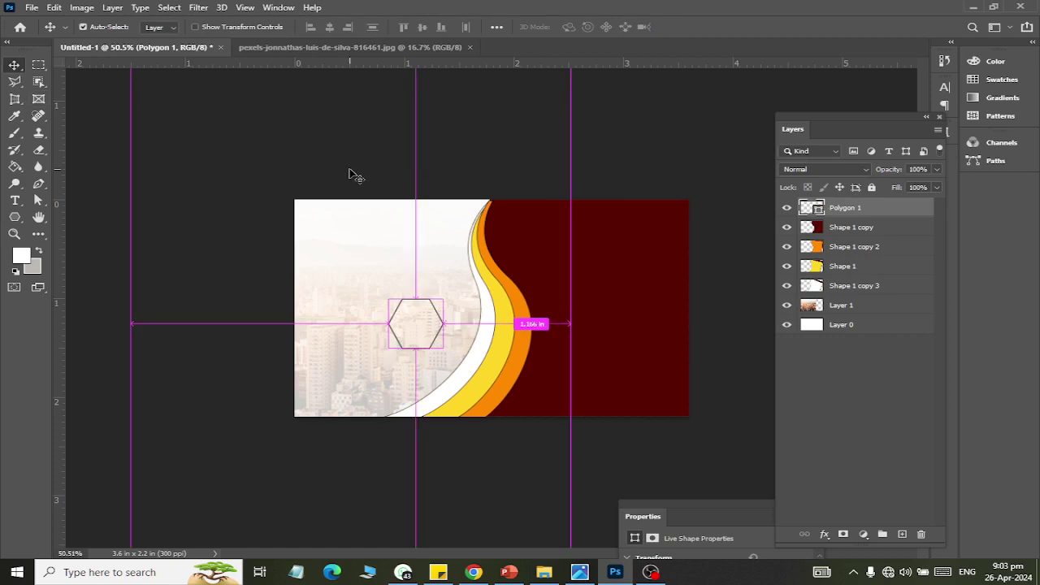
- Rotate the hexagon 90°, shrink it into the bottom-left, and duplicate it beside itself
key(ctrl+t)
drag(455, 365, 379, 365)
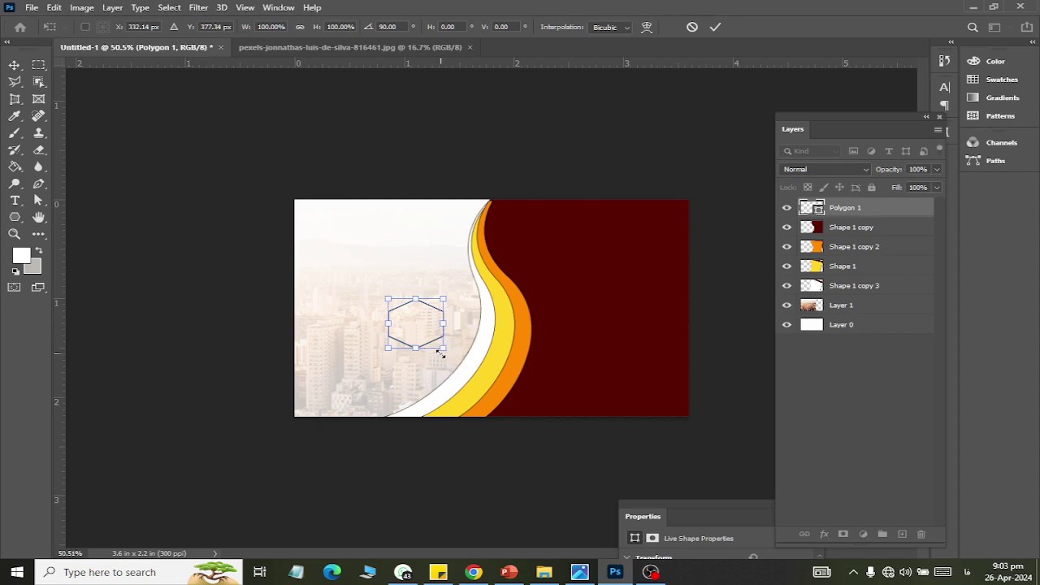
drag(440, 355, 352, 403)
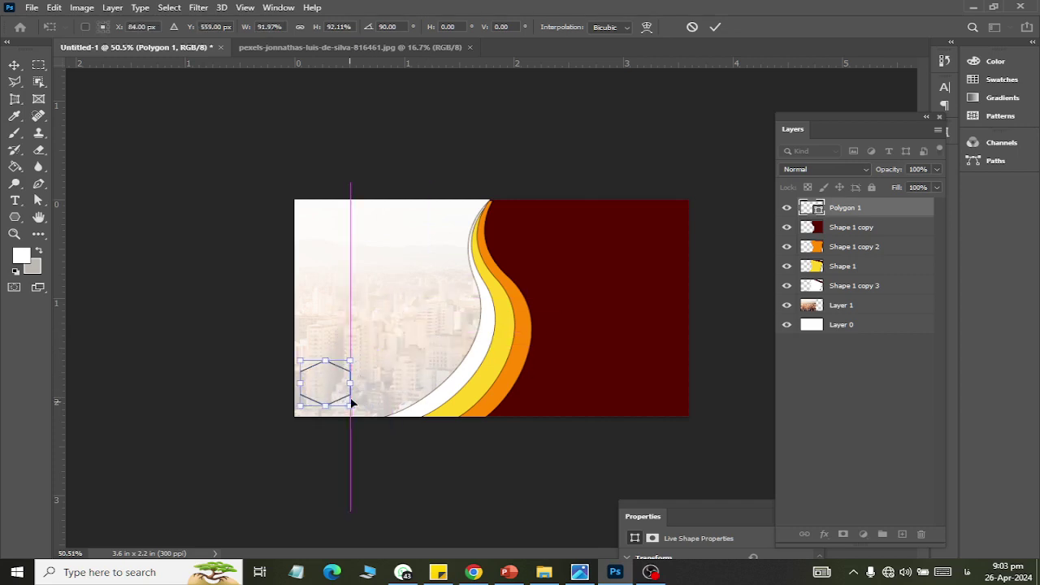
click(14, 65)
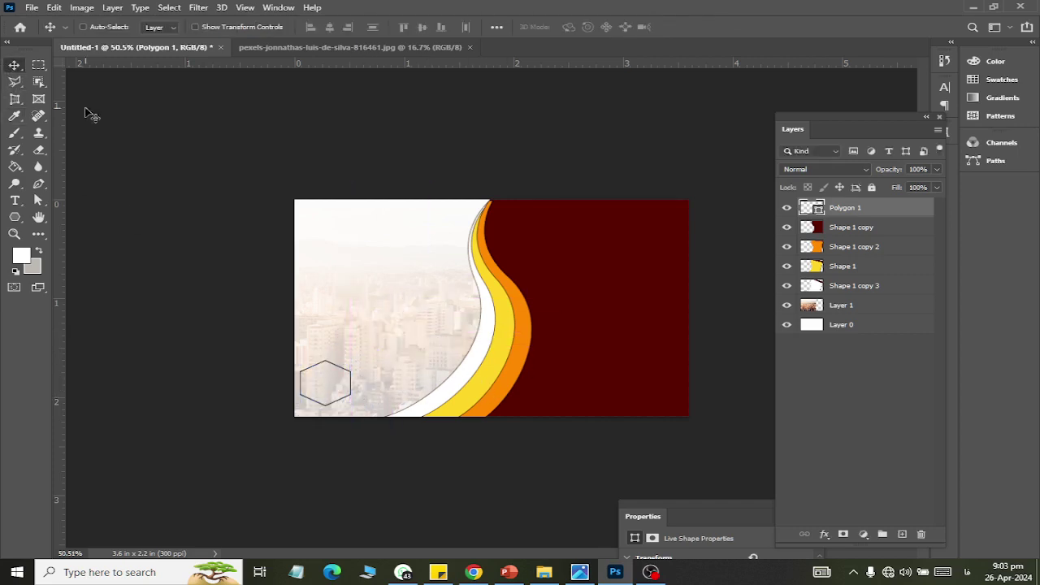
key(ctrl+j)
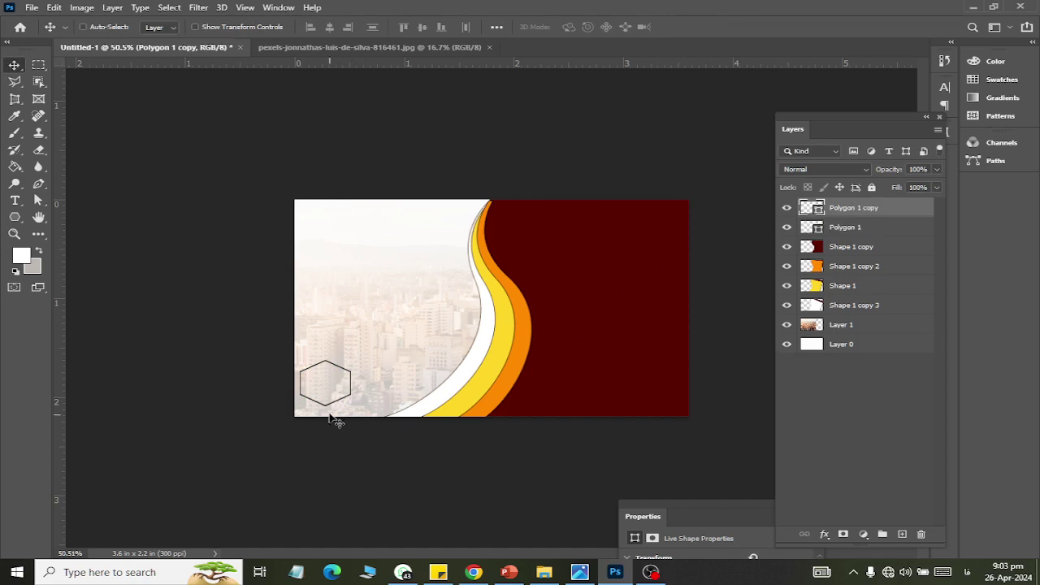
drag(333, 384, 398, 396)
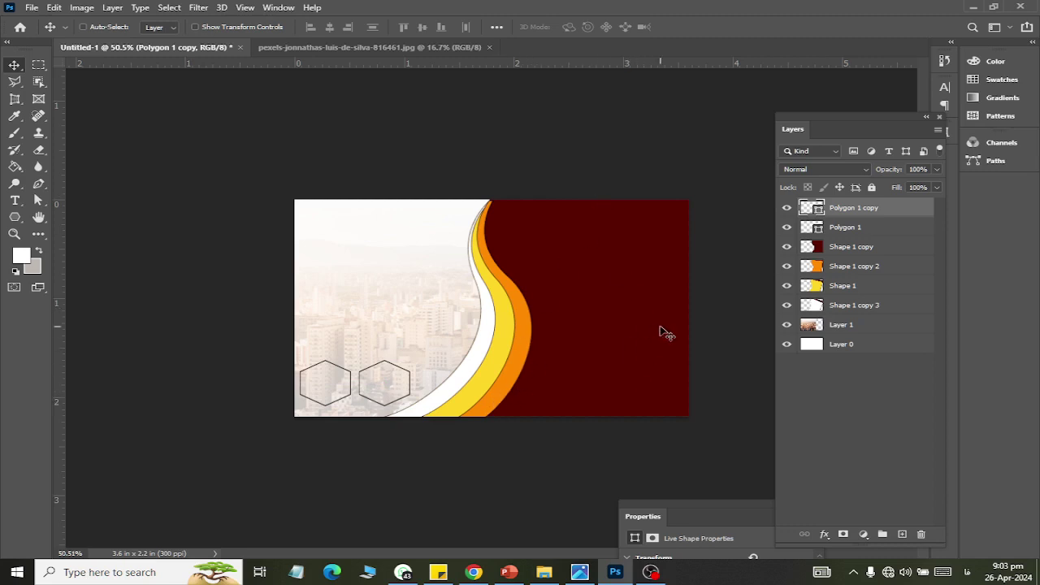
click(873, 250)
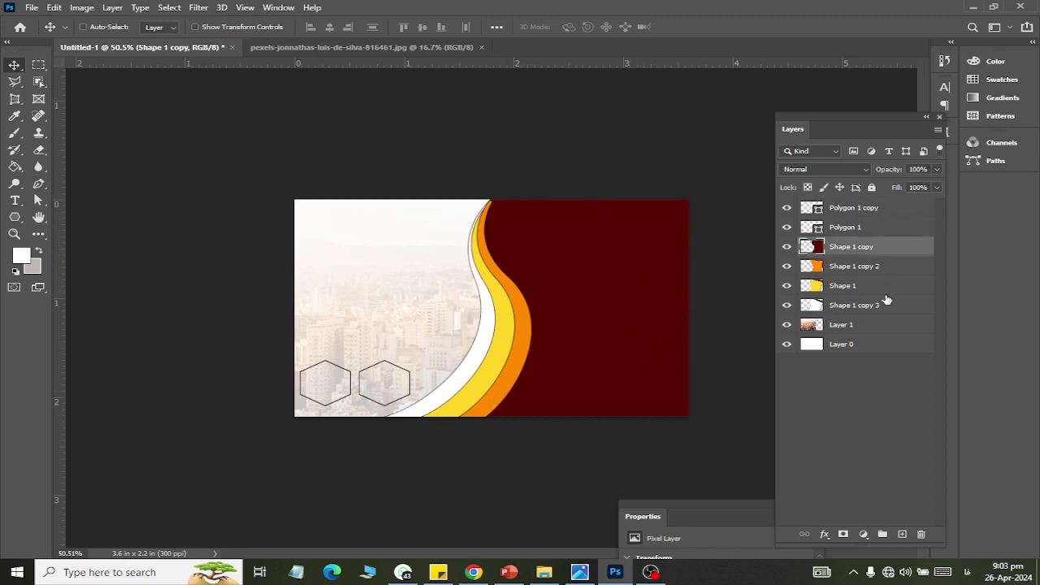
shift+click(885, 315)
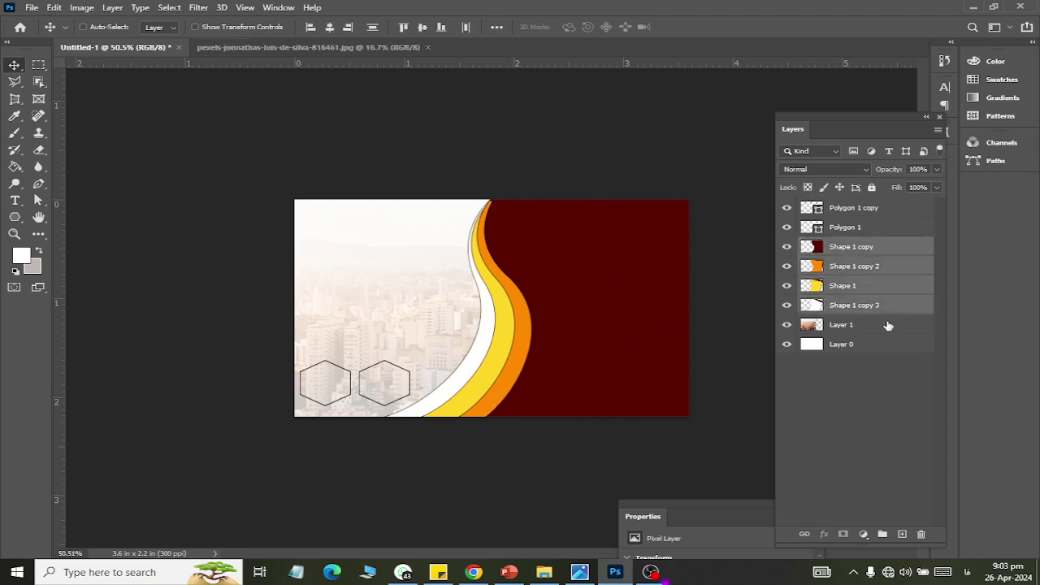
- Add Layer 1 to the selected curve layers and nudge them right six times
shift+click(888, 325)
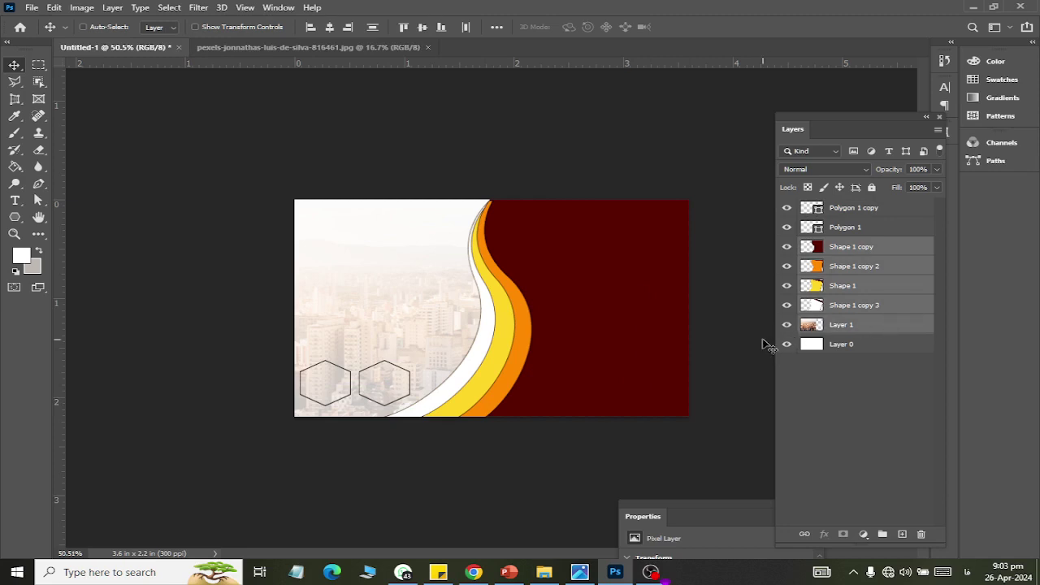
key(Right)
key(Right)
key(Right)
key(Right)
key(Right)
key(Right)
key(Right)
key(Right)
key(Right)
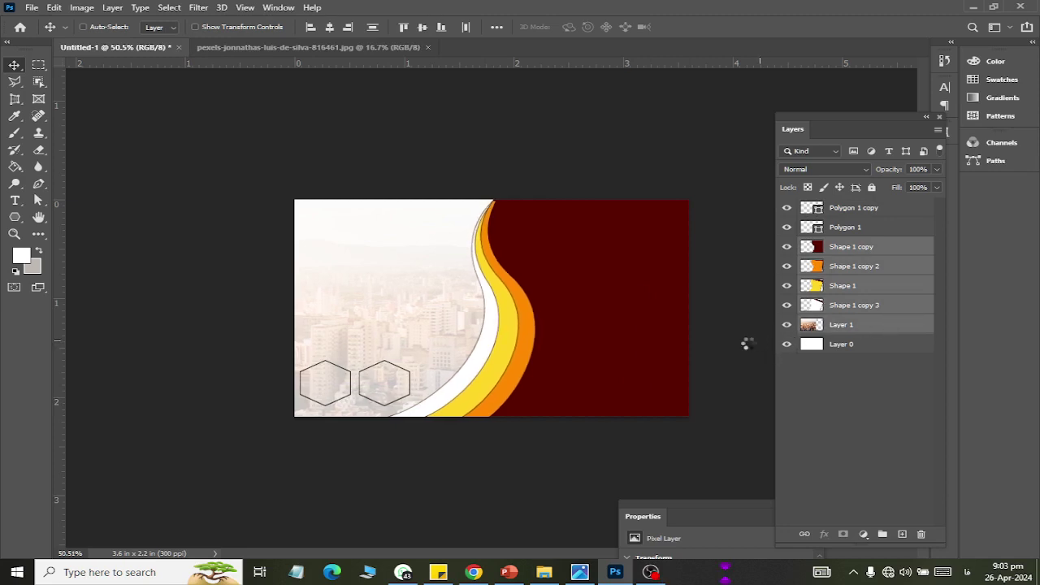
key(Right)
key(Right)
key(Right)
key(Right)
key(Right)
key(Right)
key(Right)
key(Right)
key(Right)
key(Right)
key(Right)
key(Right)
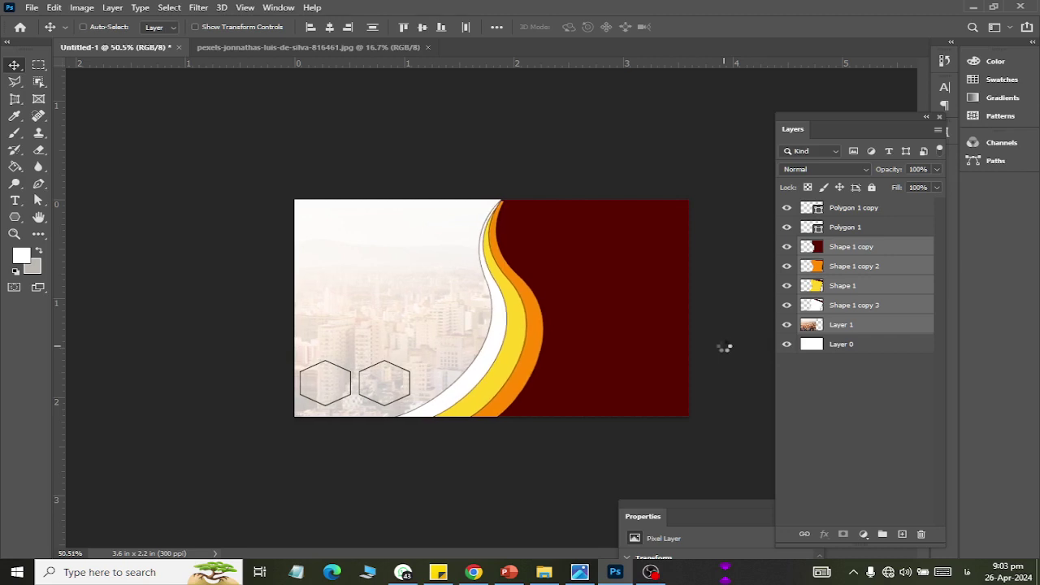
key(Right)
key(Right)
key(Right)
key(Right)
key(Right)
key(Right)
key(Right)
key(Right)
key(Right)
key(Right)
key(Right)
key(Right)
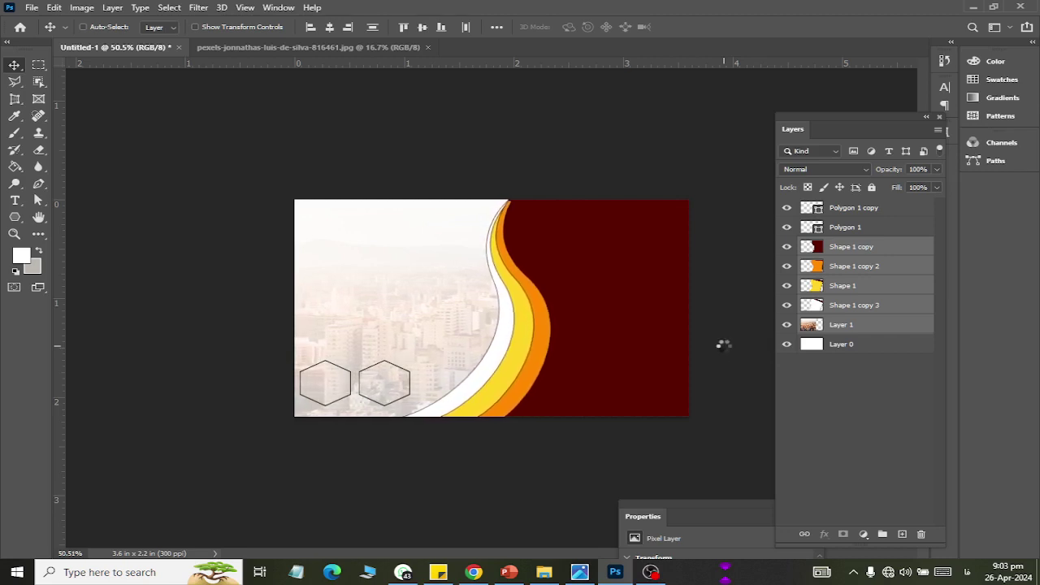
key(Right)
key(Right)
key(Right)
key(Right)
key(Right)
key(Right)
key(Right)
key(Right)
key(Right)
key(Right)
key(Right)
key(Right)
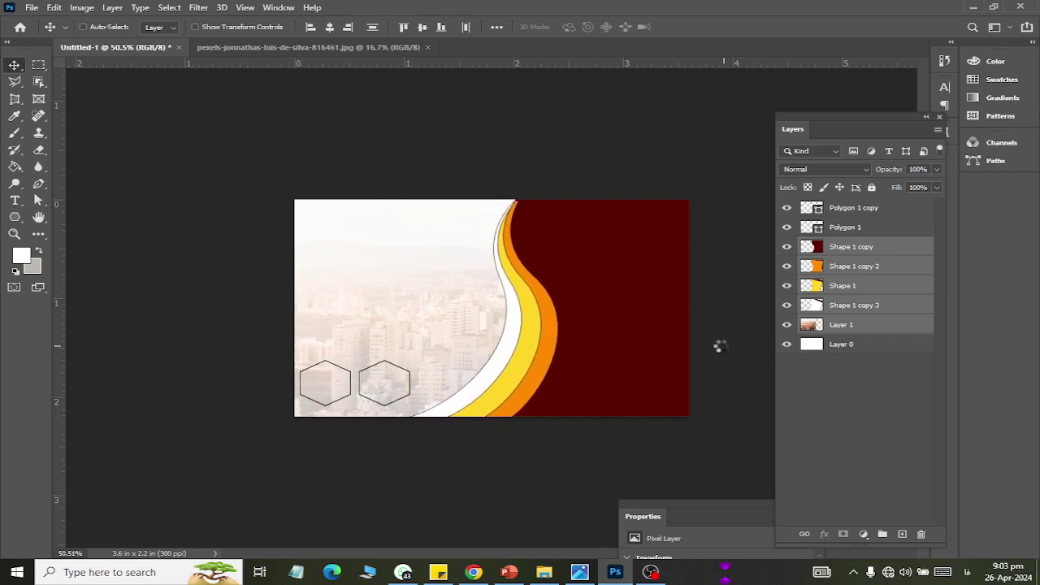
key(Right)
key(Right)
key(Right)
key(Right)
key(Right)
key(Right)
key(Right)
key(Right)
key(Right)
key(Right)
key(Right)
key(Right)
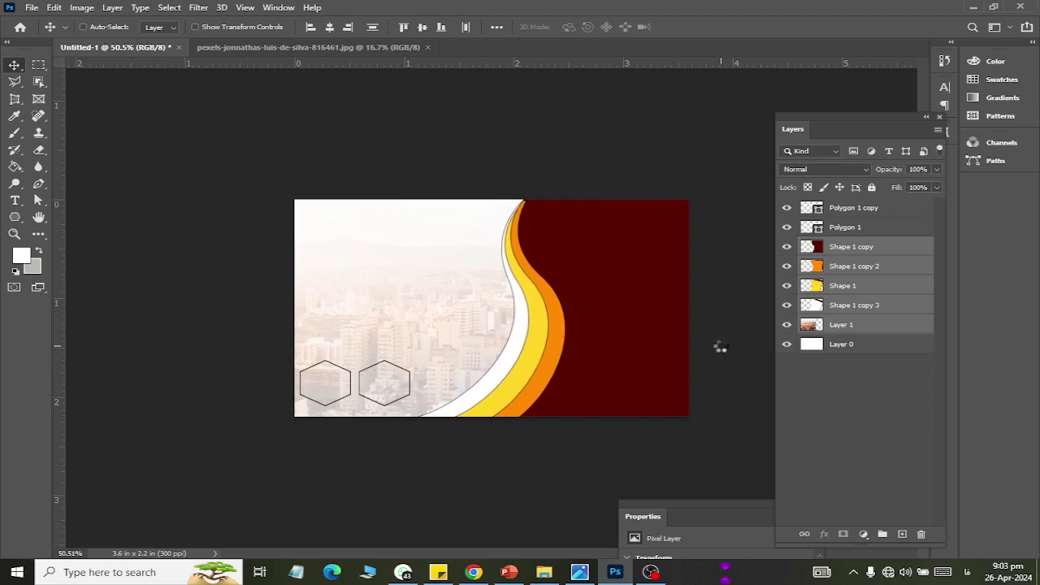
key(Right)
key(Right)
key(Right)
key(Right)
key(Right)
key(Right)
key(Right)
key(Right)
key(Right)
key(Right)
key(Right)
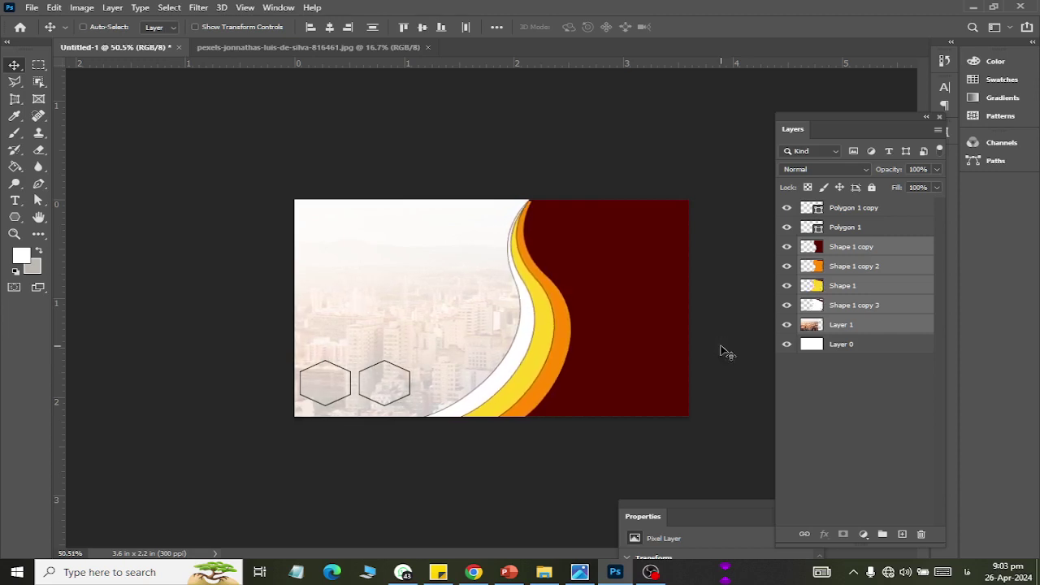
- Duplicate the second hexagon to the right, then nudge all three up two pixels and right one
click(849, 209)
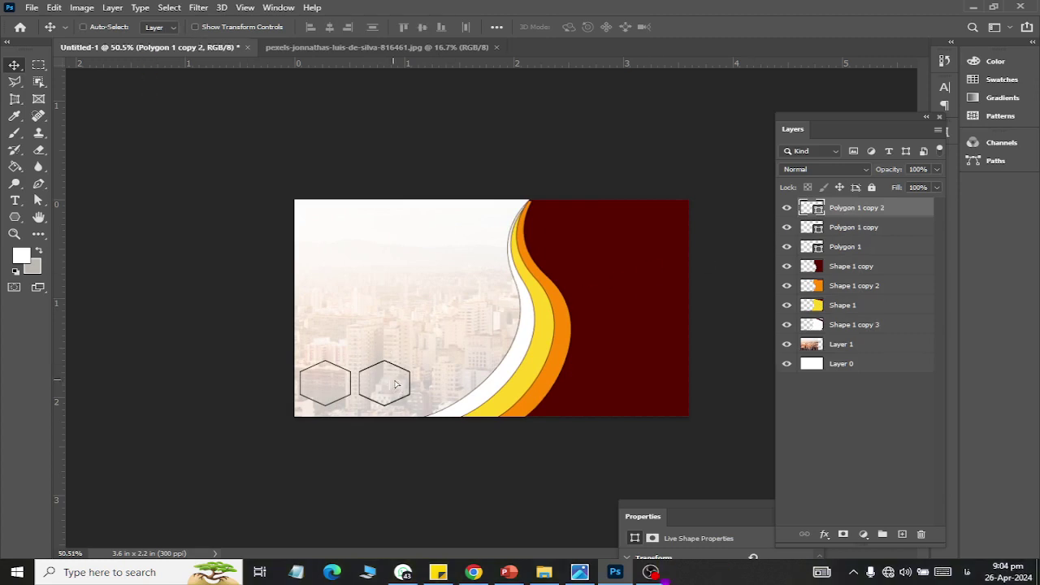
drag(396, 382, 455, 382)
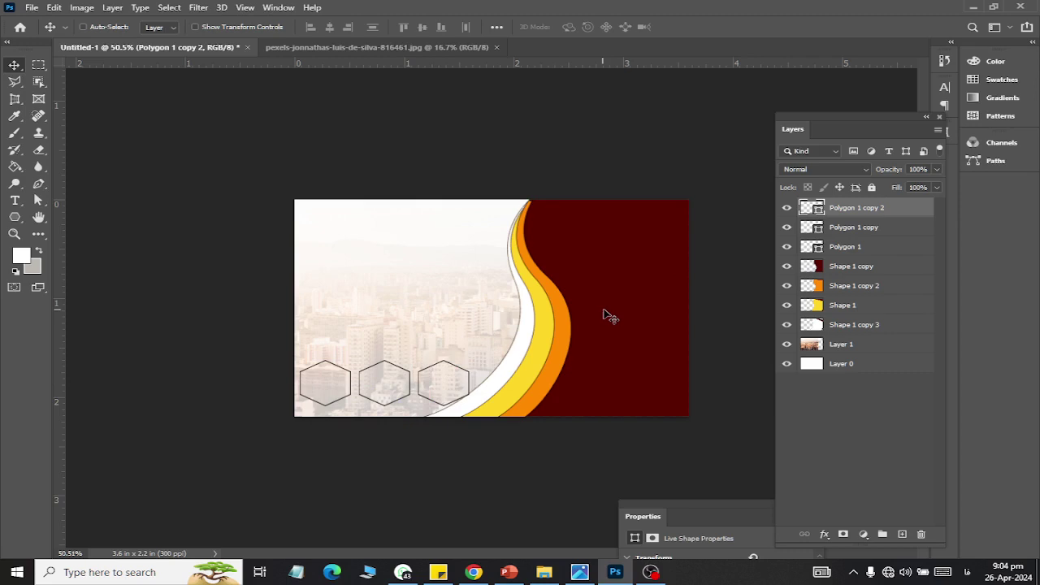
shift+click(848, 247)
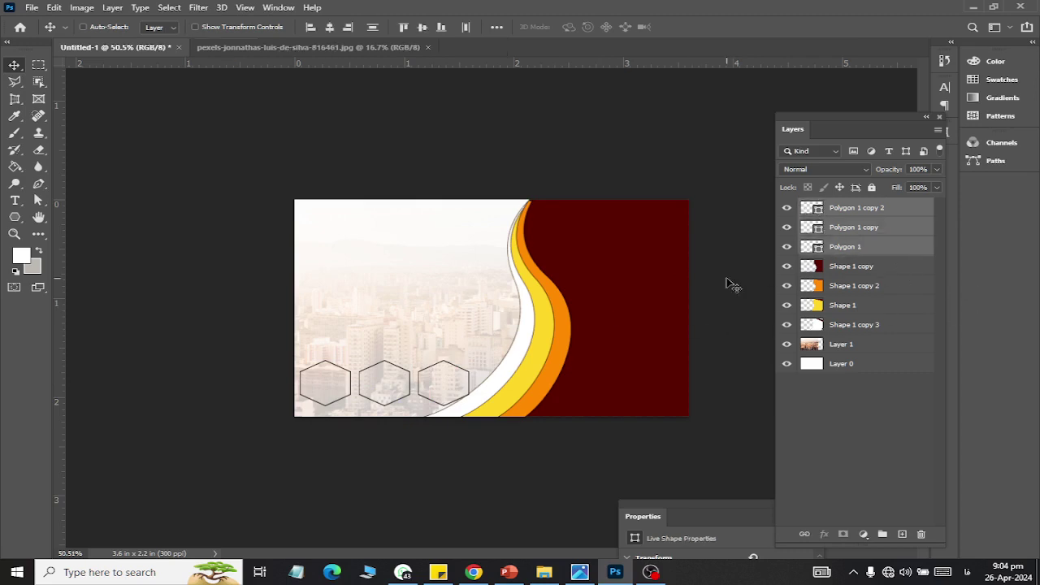
key(Up)
key(Up)
key(Up)
key(Up)
key(Up)
key(Up)
key(Up)
key(Up)
key(Up)
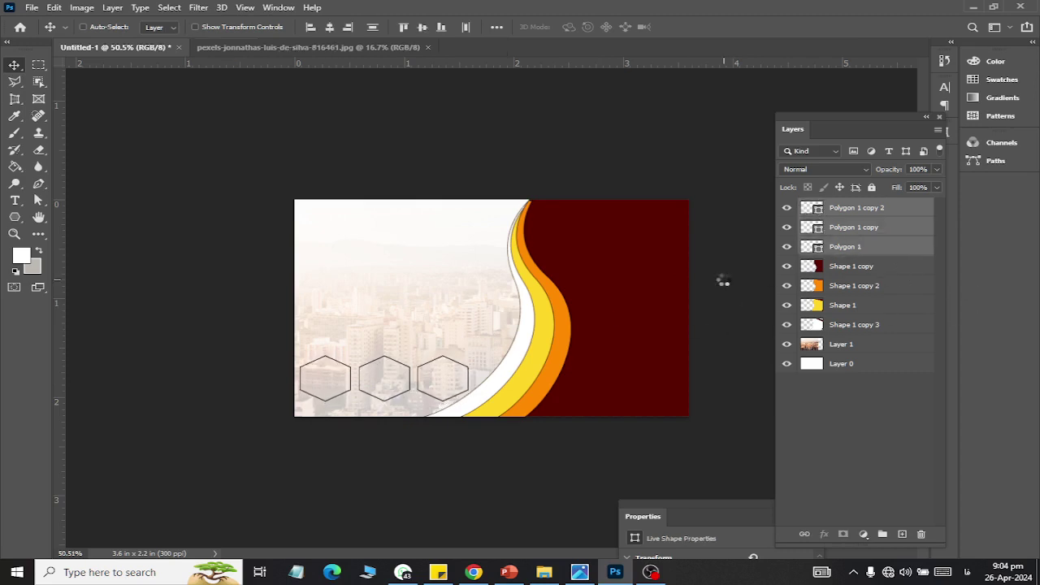
key(Up)
key(Up)
key(Up)
key(Right)
key(Right)
key(Right)
key(Right)
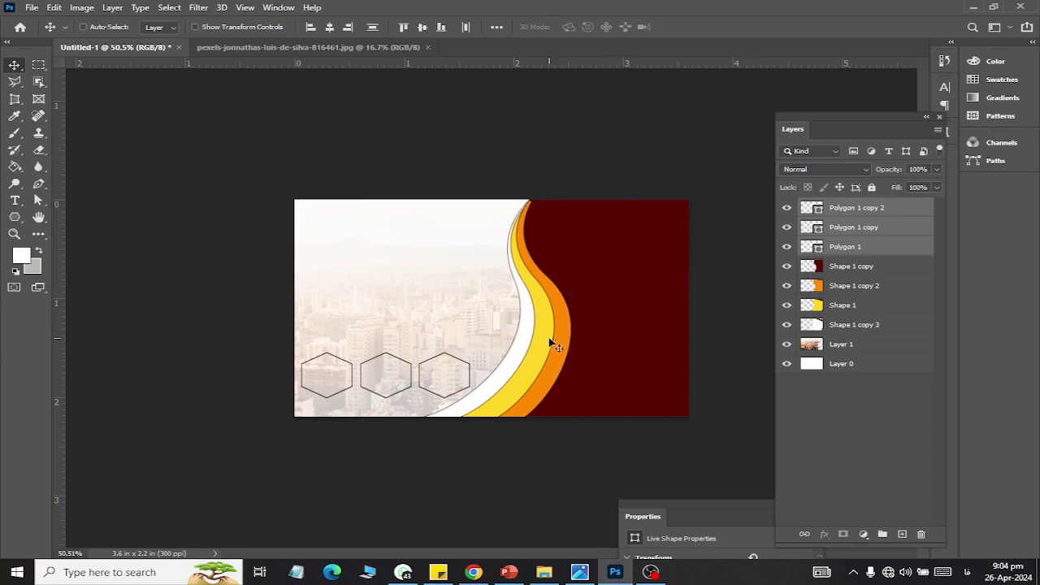
- Try a dark red fill on the Polygon 1 hexagon through the colour picker
click(872, 255)
click(861, 267)
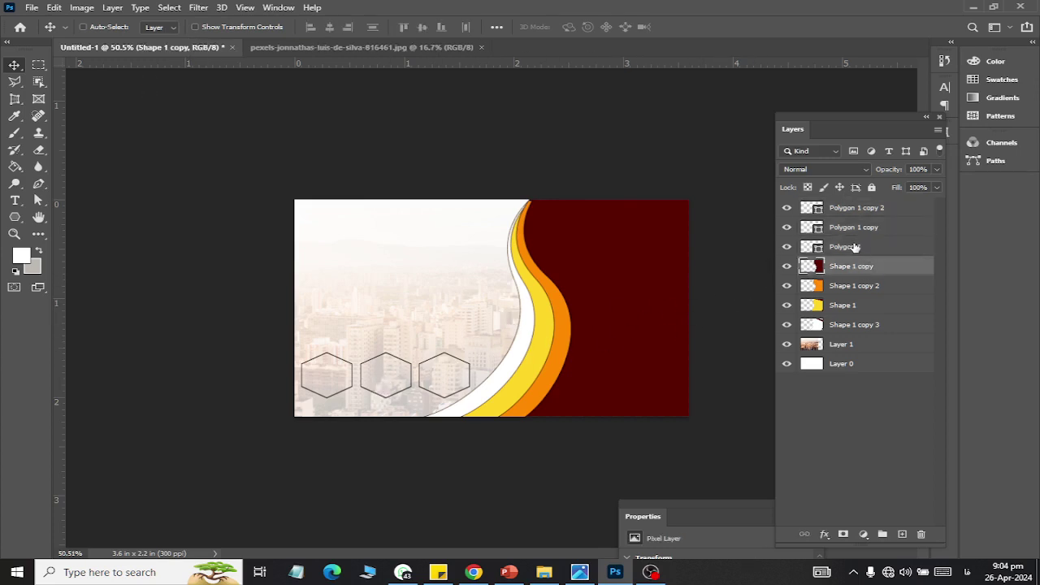
click(826, 247)
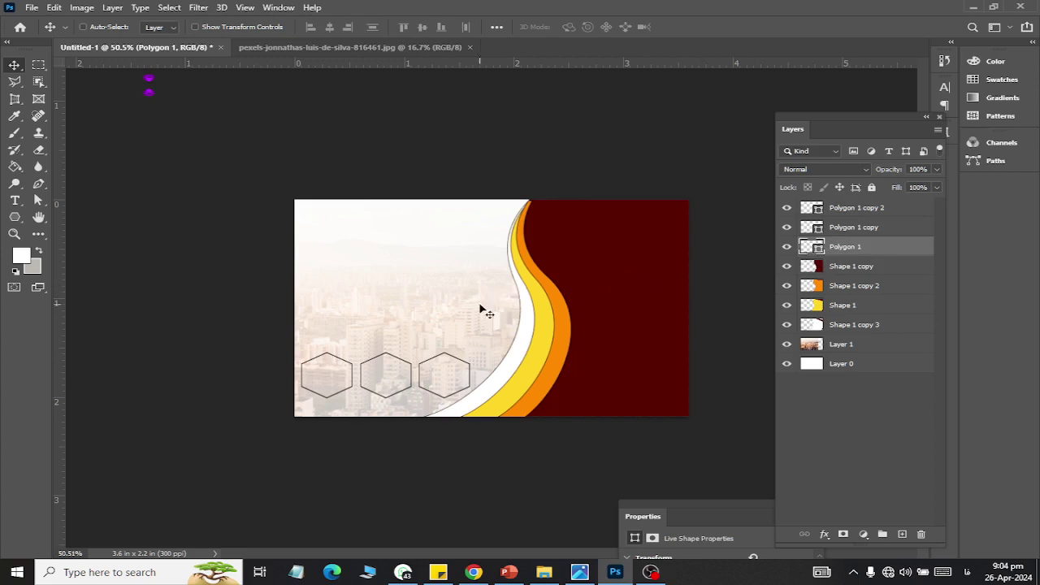
double_click(819, 248)
mouse_move(613, 287)
mouse_down()
mouse_move(629, 241)
mouse_move(651, 318)
mouse_up()
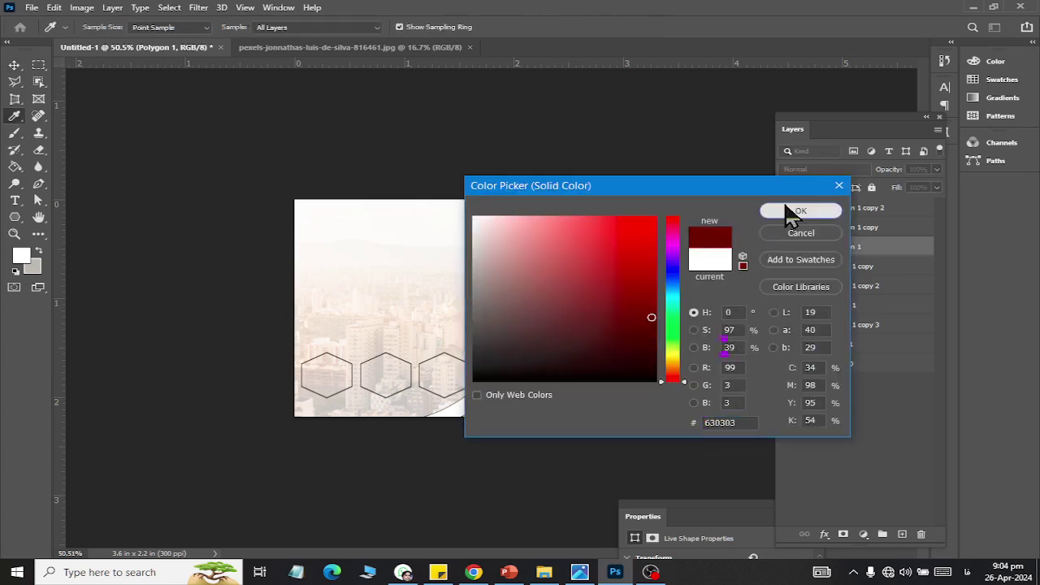
click(800, 211)
click(787, 208)
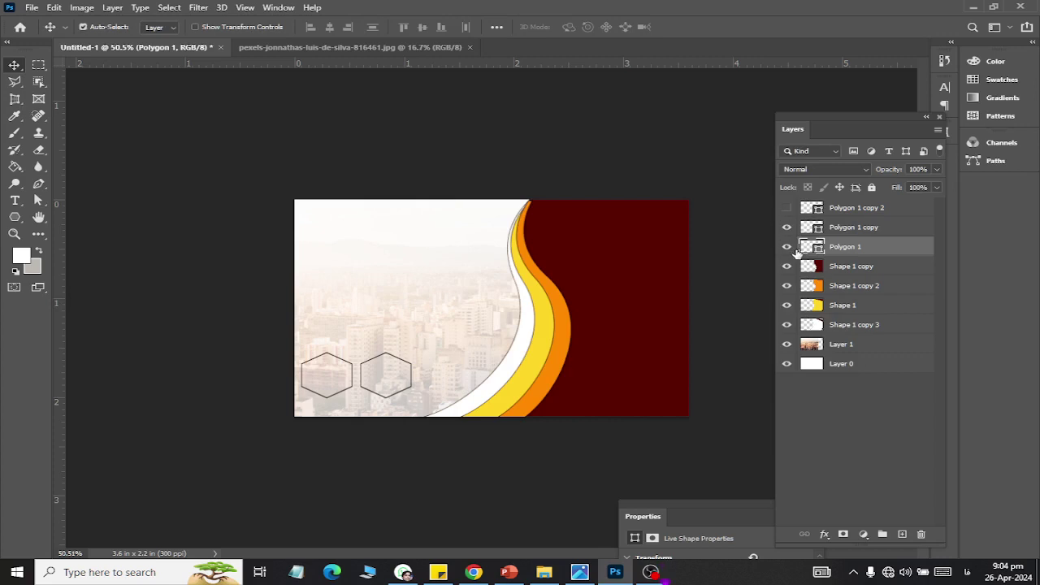
click(787, 208)
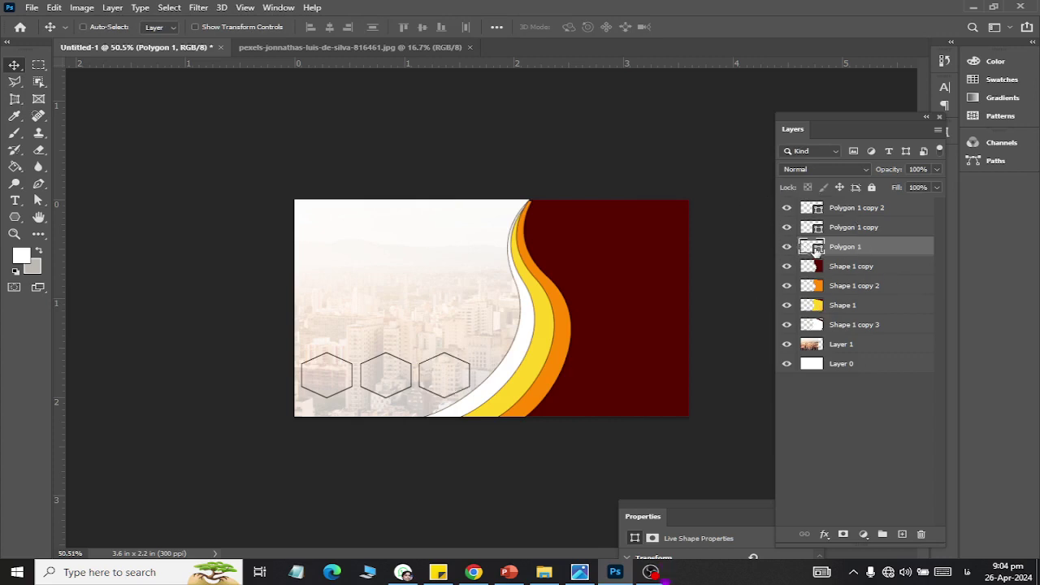
- Fill the first hexagon dark maroon from the options bar's recent colours
click(14, 217)
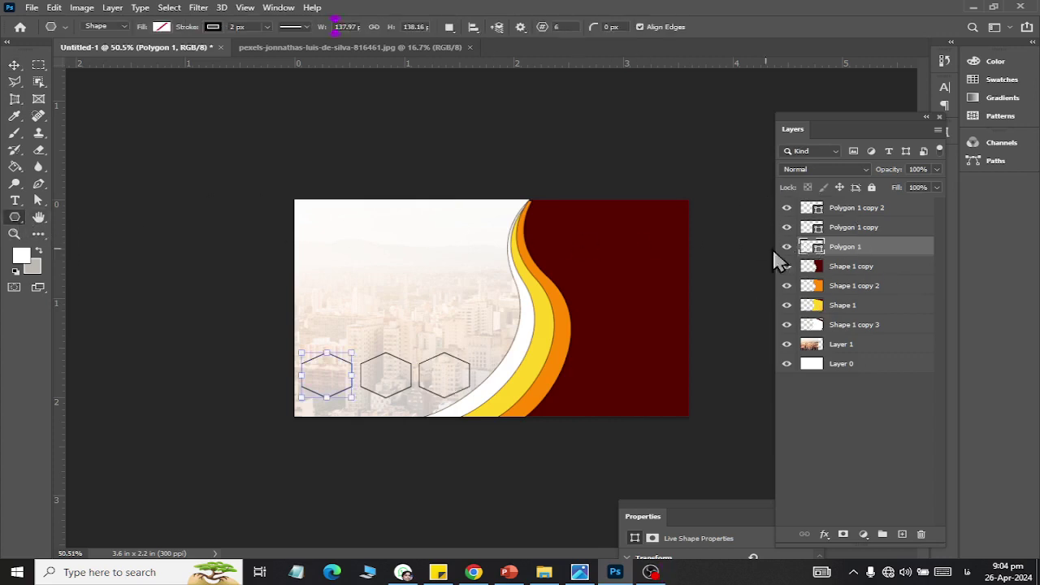
double_click(810, 248)
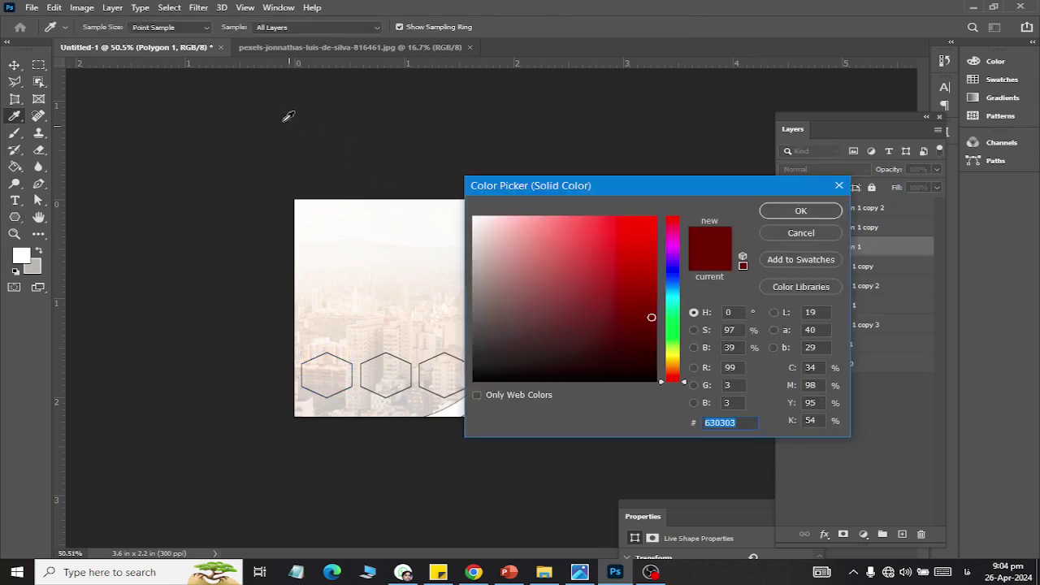
key(Escape)
click(160, 27)
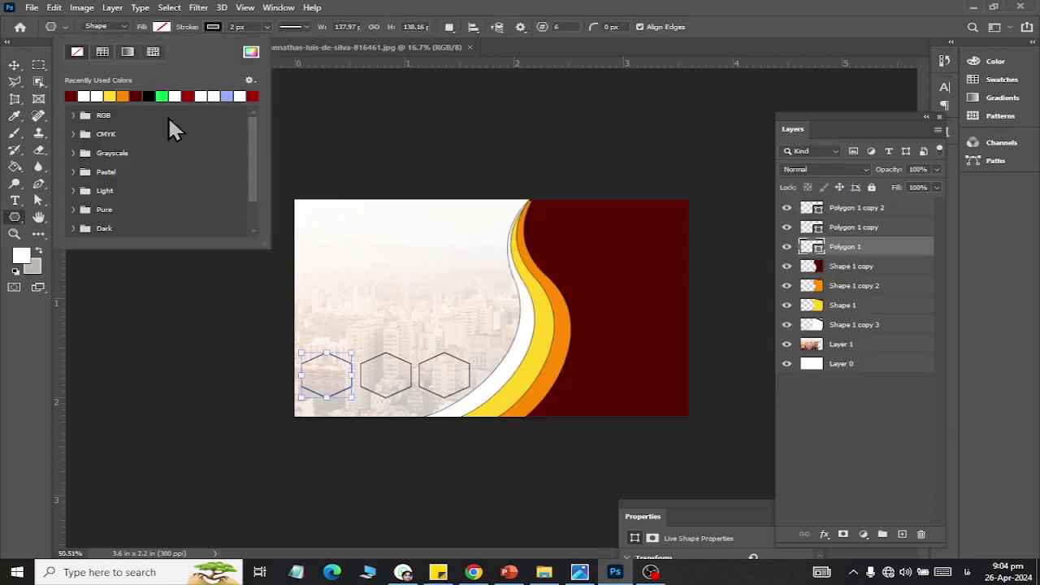
click(139, 96)
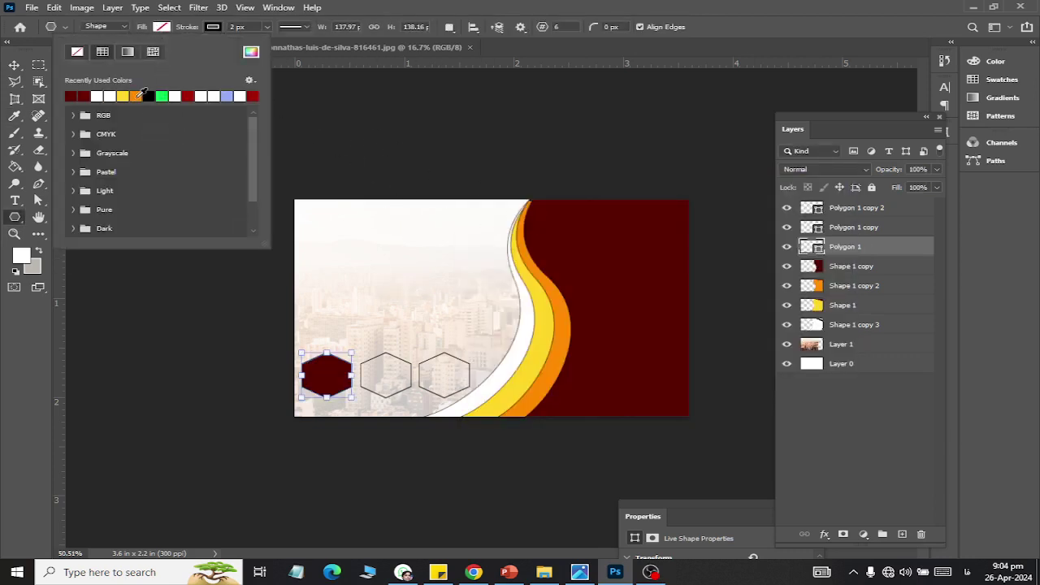
- Fill the middle hexagon orange and the right hexagon dark red, then reselect the hexagon layers
click(845, 230)
click(845, 228)
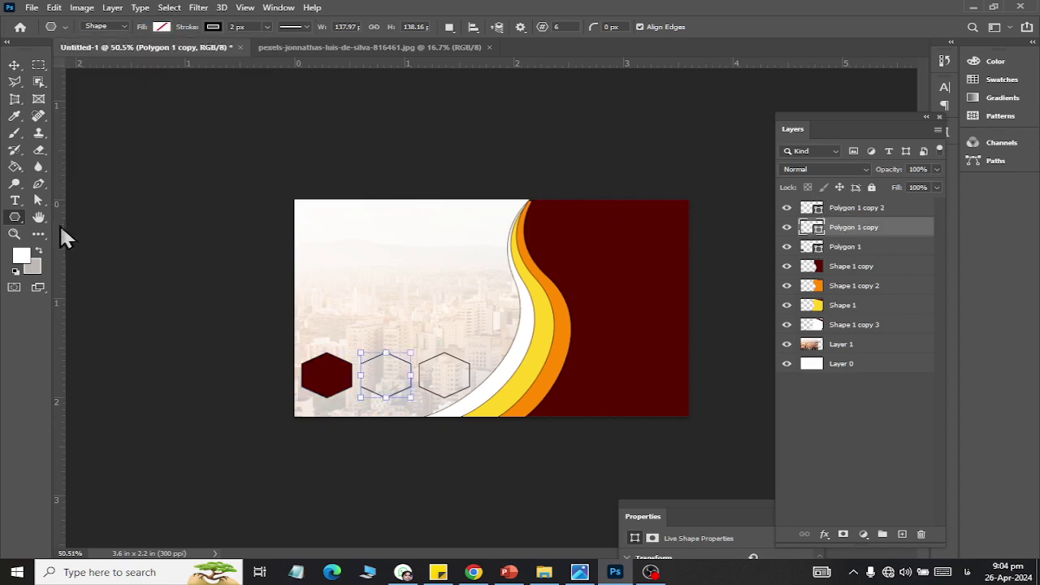
click(162, 26)
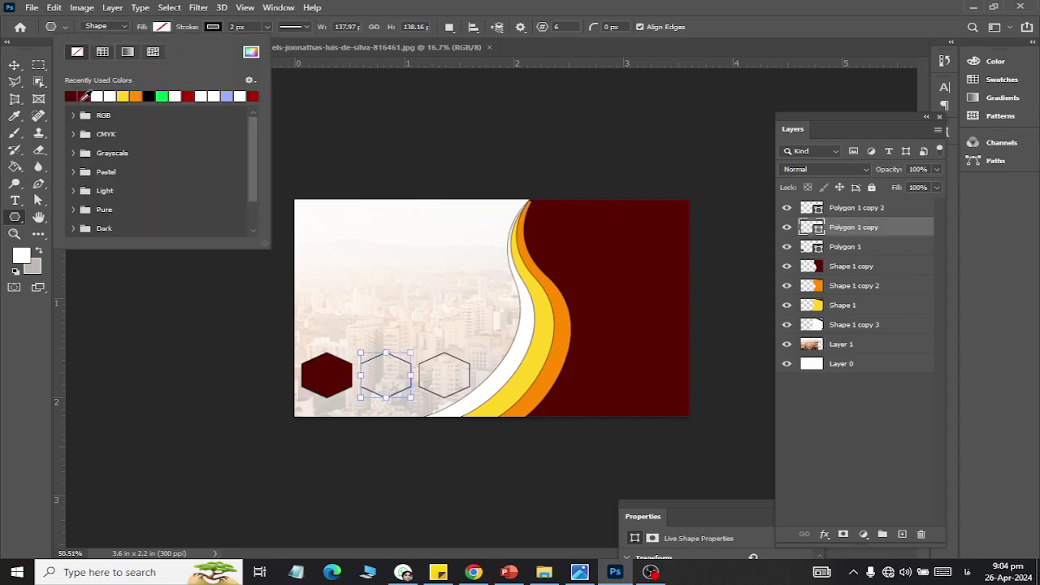
click(136, 95)
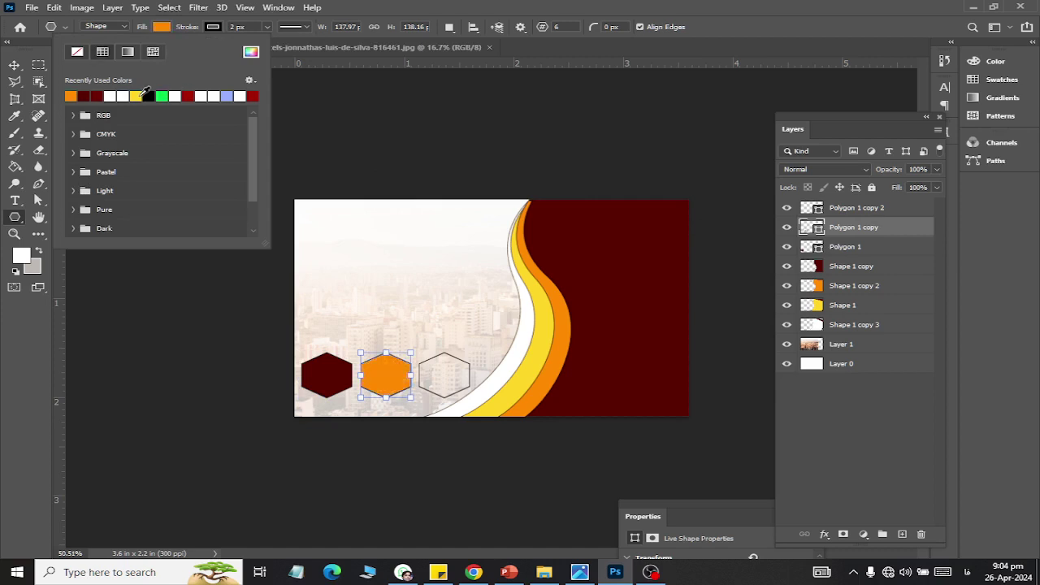
click(845, 211)
click(843, 210)
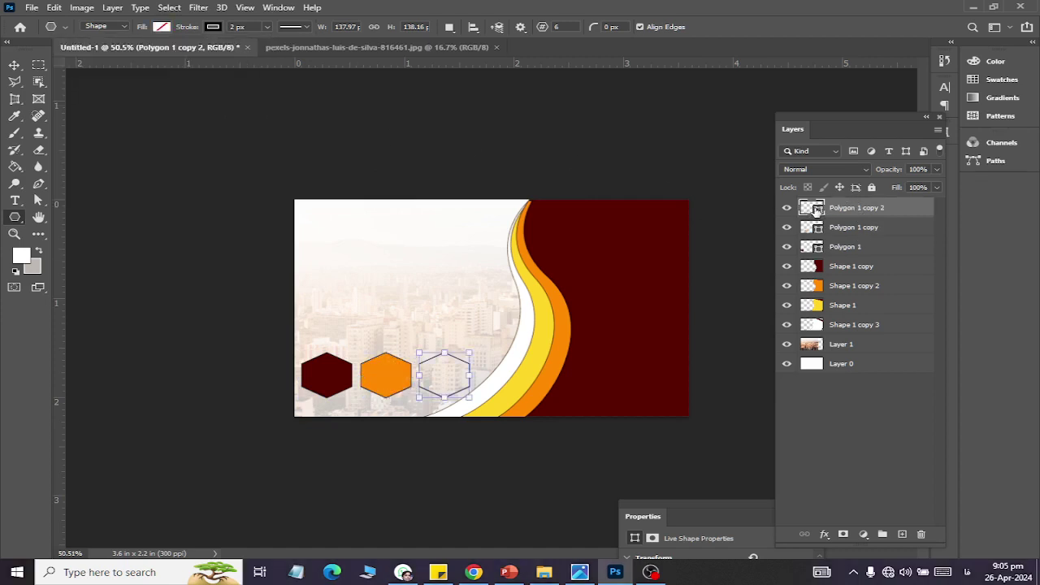
click(163, 27)
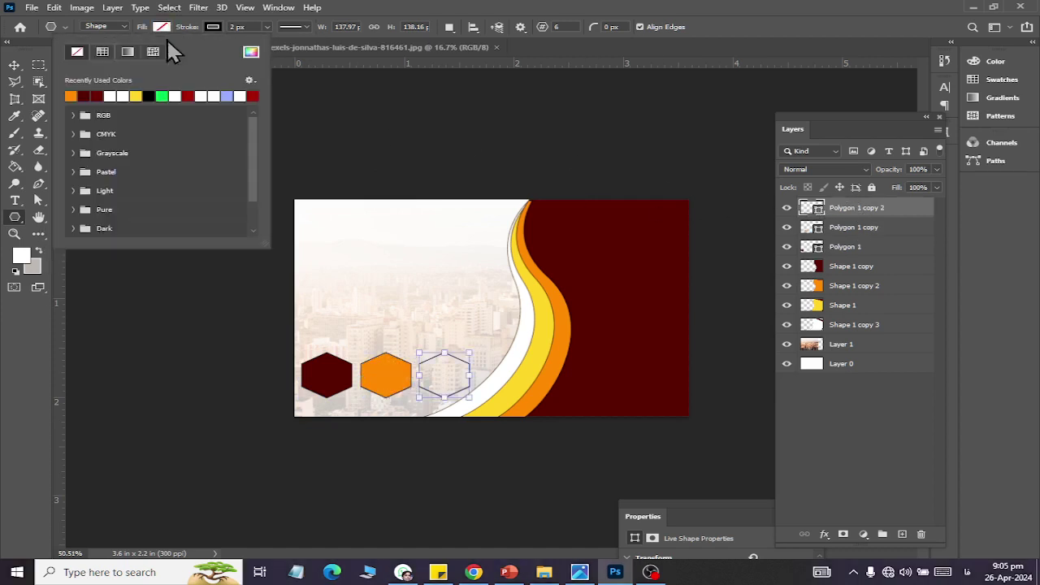
click(96, 95)
click(850, 226)
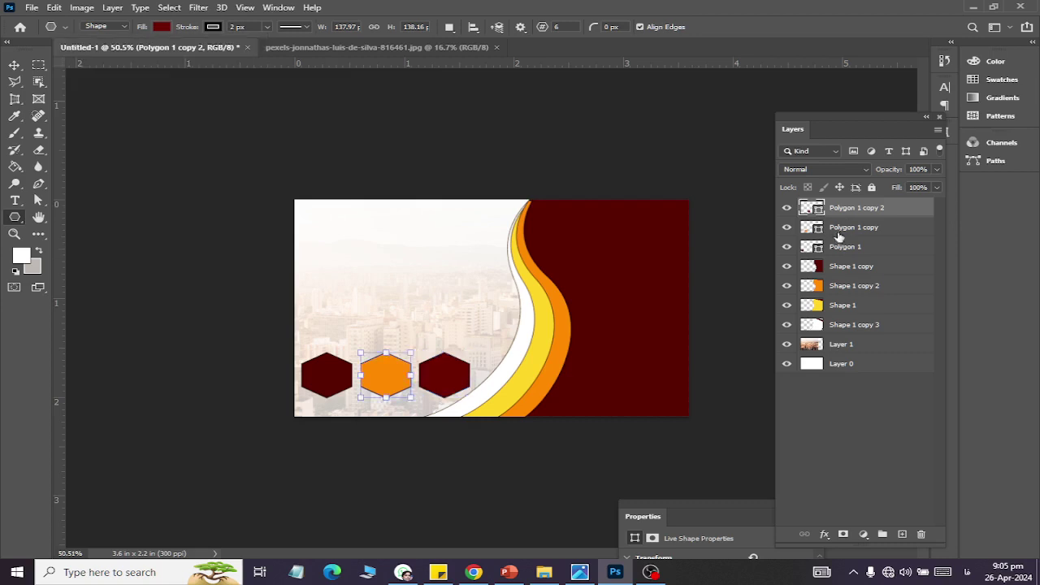
shift+click(840, 245)
click(839, 212)
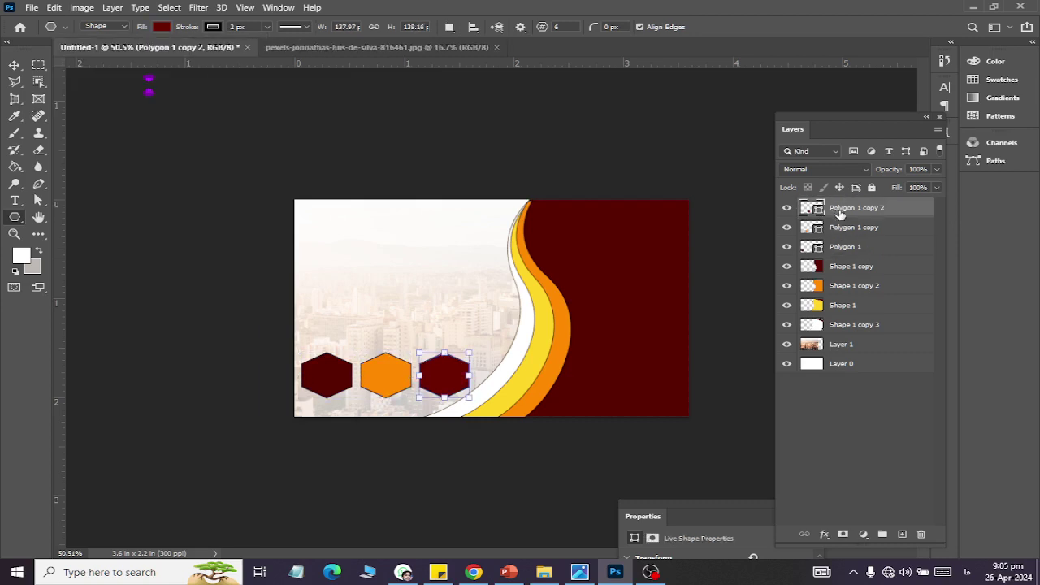
key(alt+shift+bracketleft)
- Set the stroke of all three Polygon layers to No Color
shift+click(845, 247)
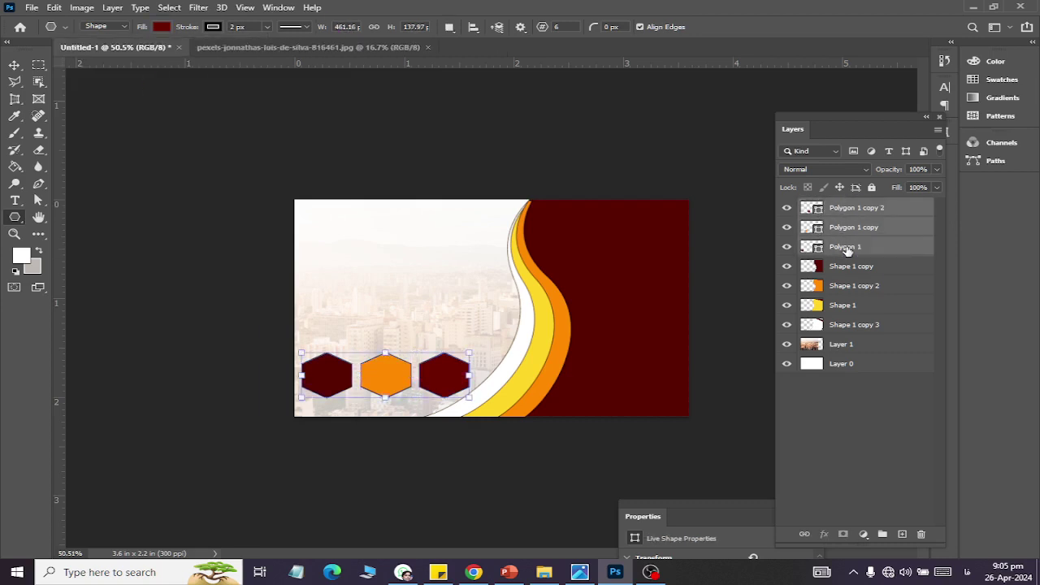
click(211, 27)
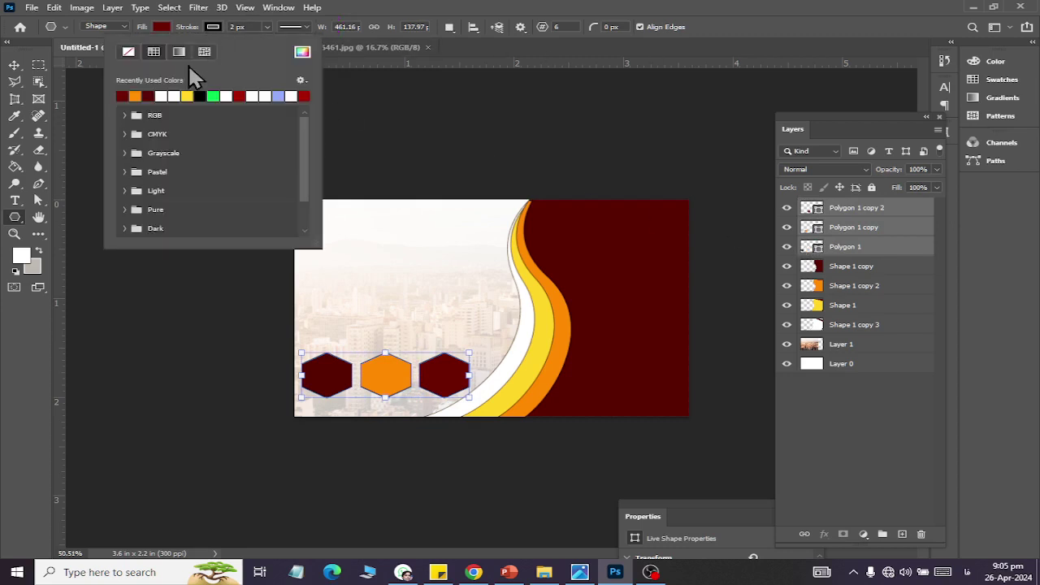
click(128, 52)
click(13, 64)
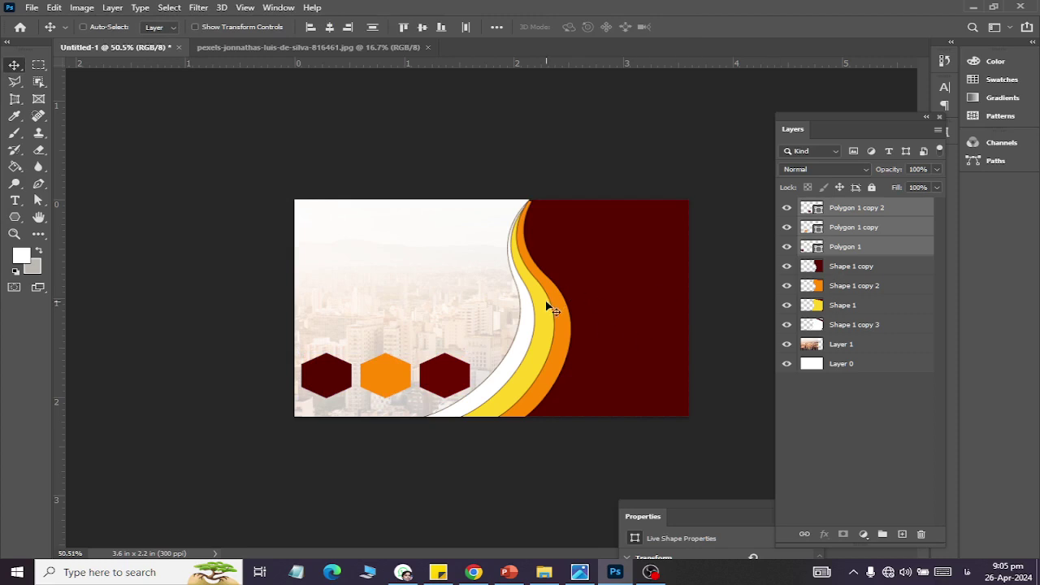
- Choose to save on this computer and browse the Documents folders
key(ctrl+s)
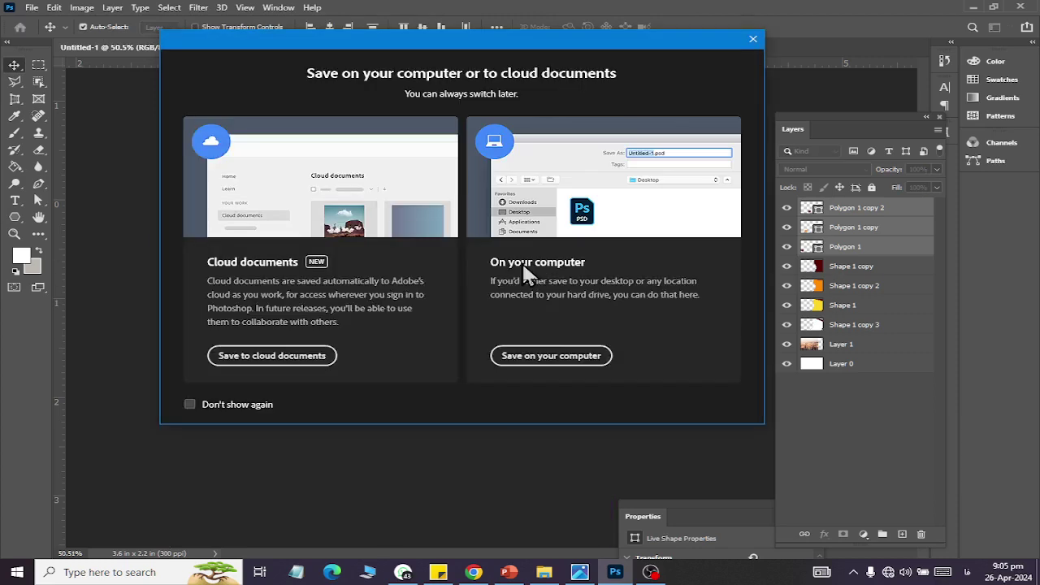
click(546, 355)
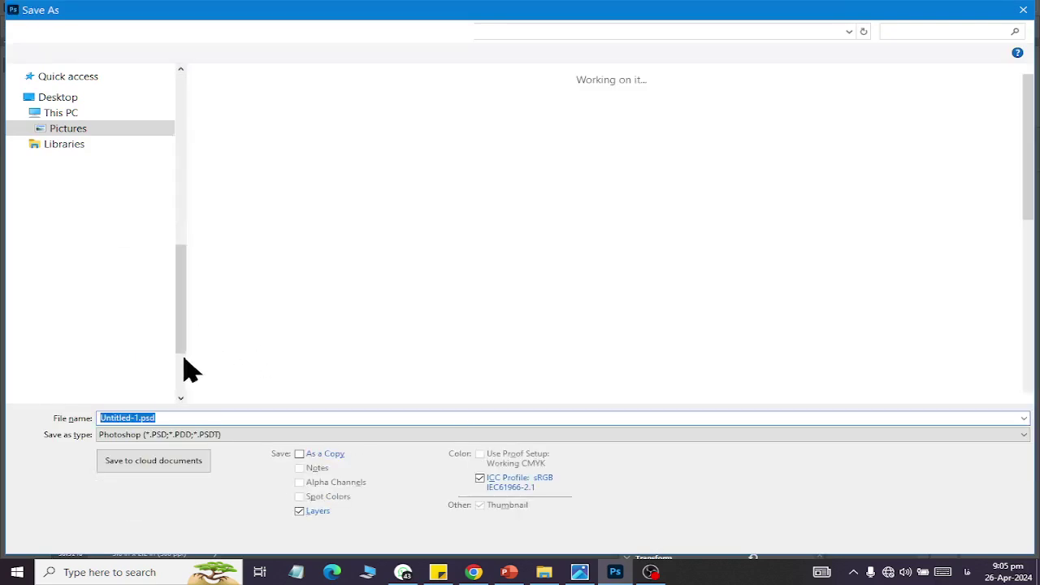
click(72, 110)
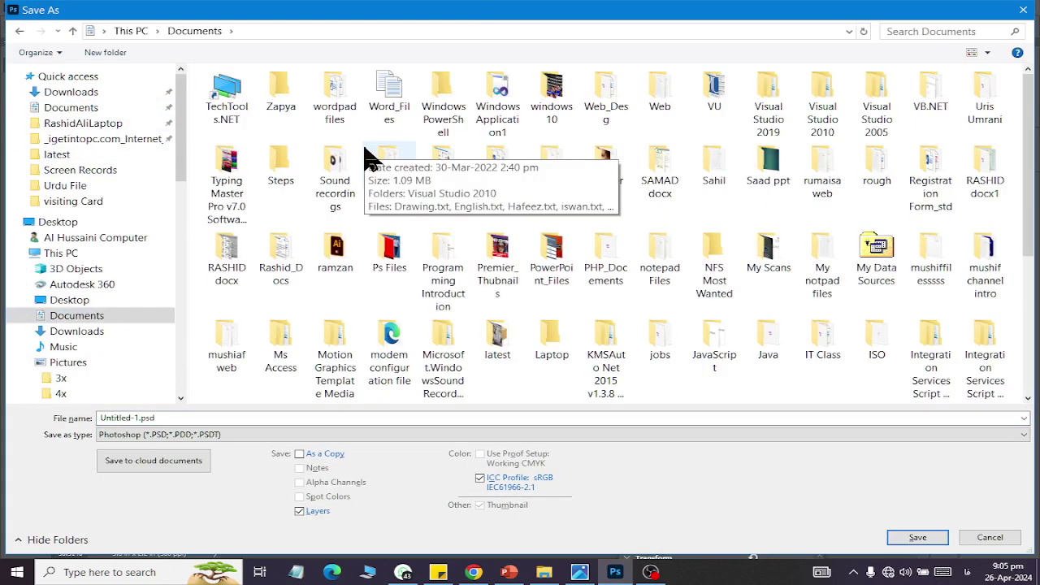
click(365, 155)
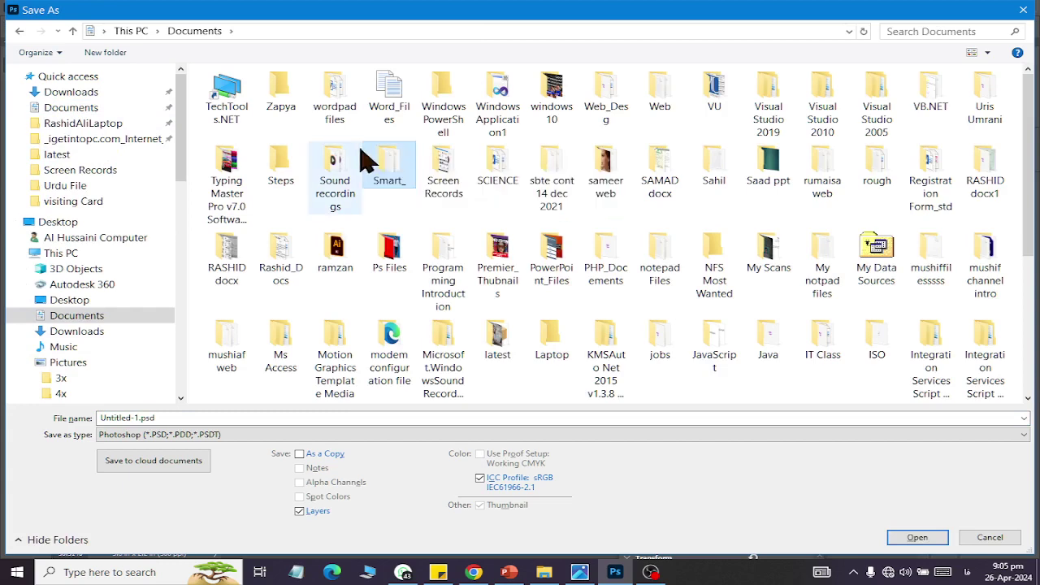
click(403, 84)
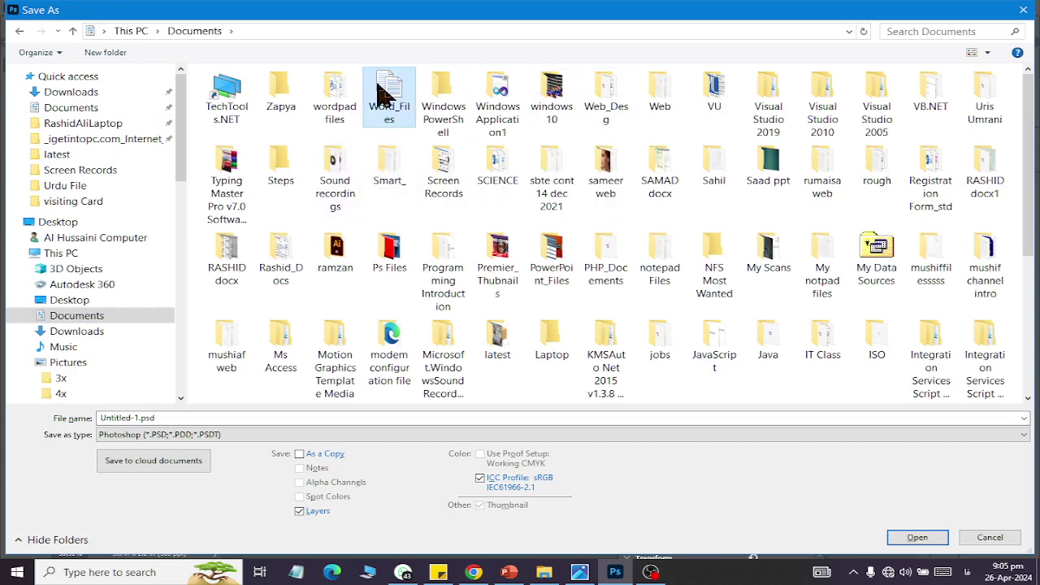
double_click(381, 94)
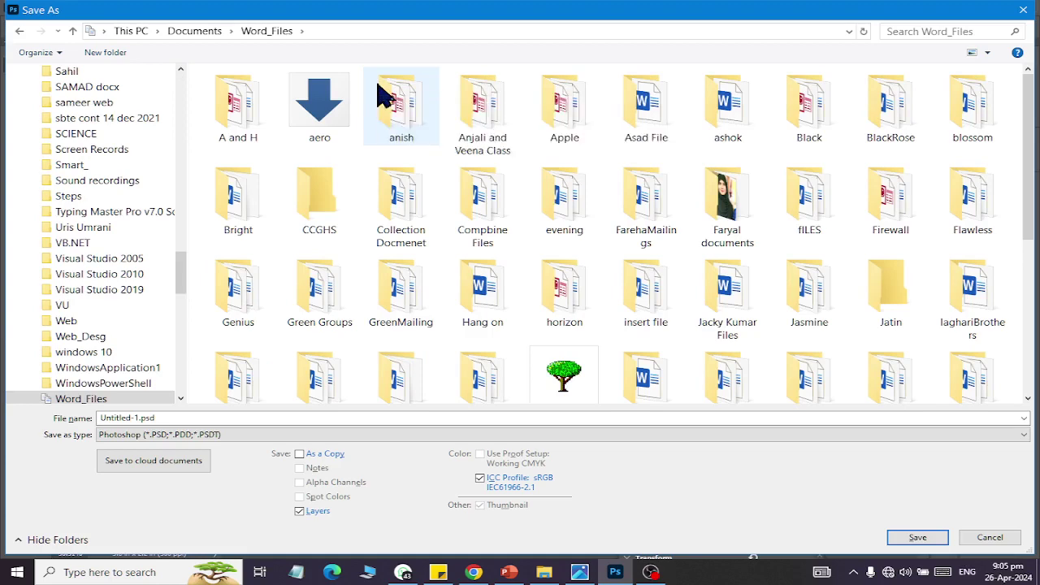
key(p)
key(Return)
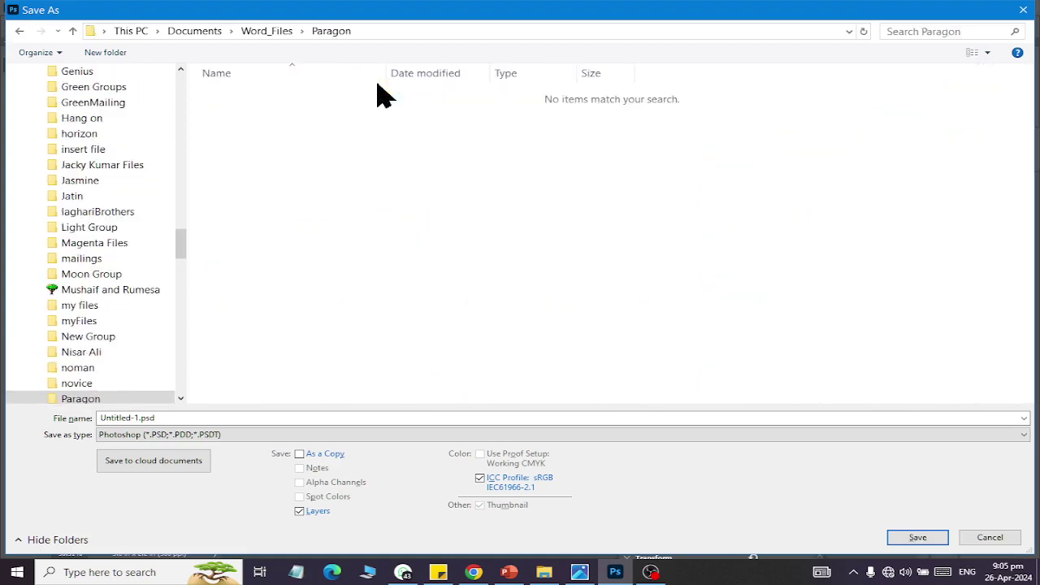
- Navigate to Documents > Ps Files > Firewall and SeaView
key(BackSpace)
key(BackSpace)
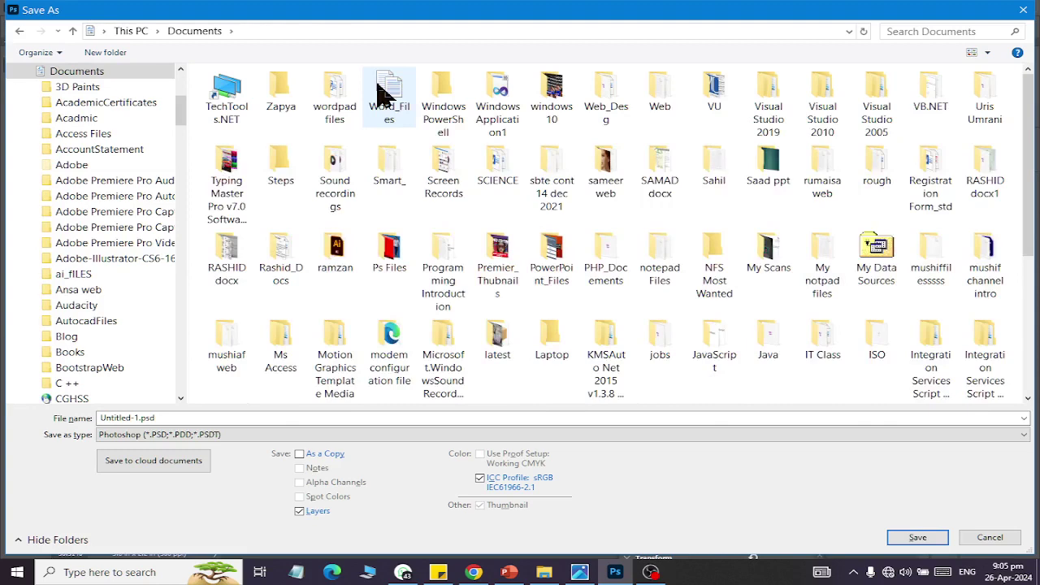
key(p)
key(Return)
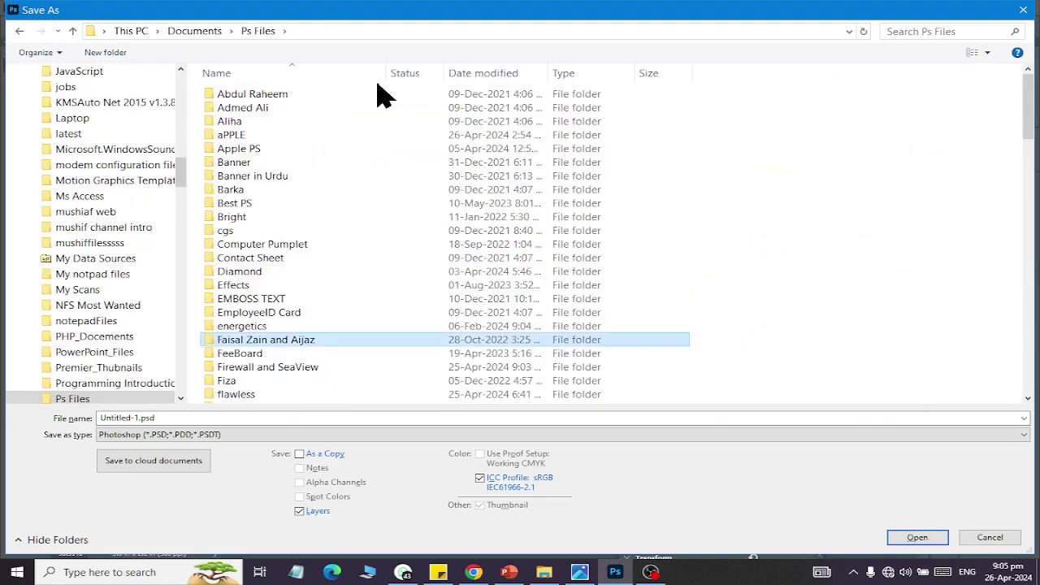
key(Down)
key(Down)
key(Down)
key(Up)
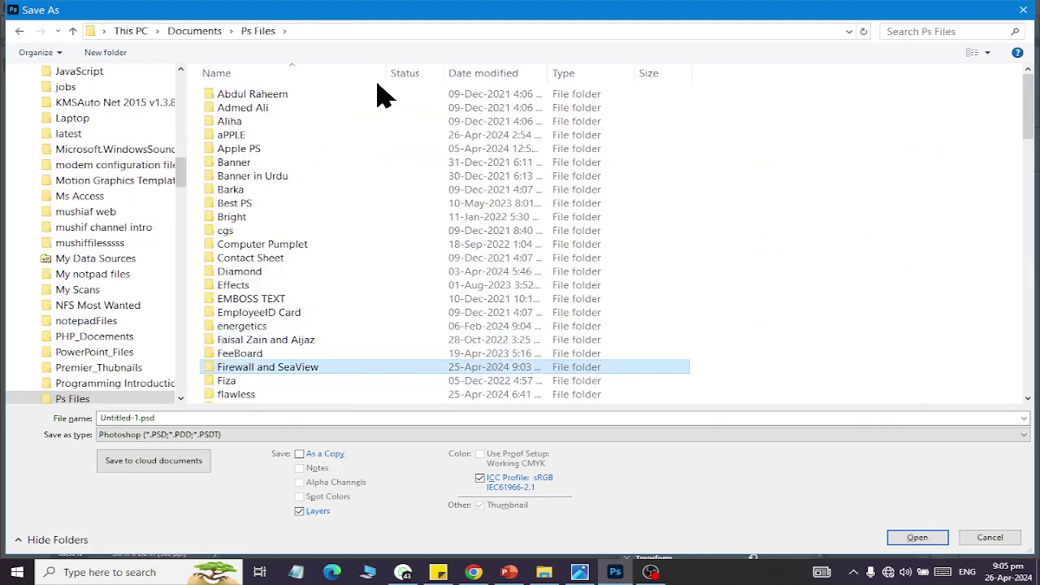
key(Return)
click(236, 417)
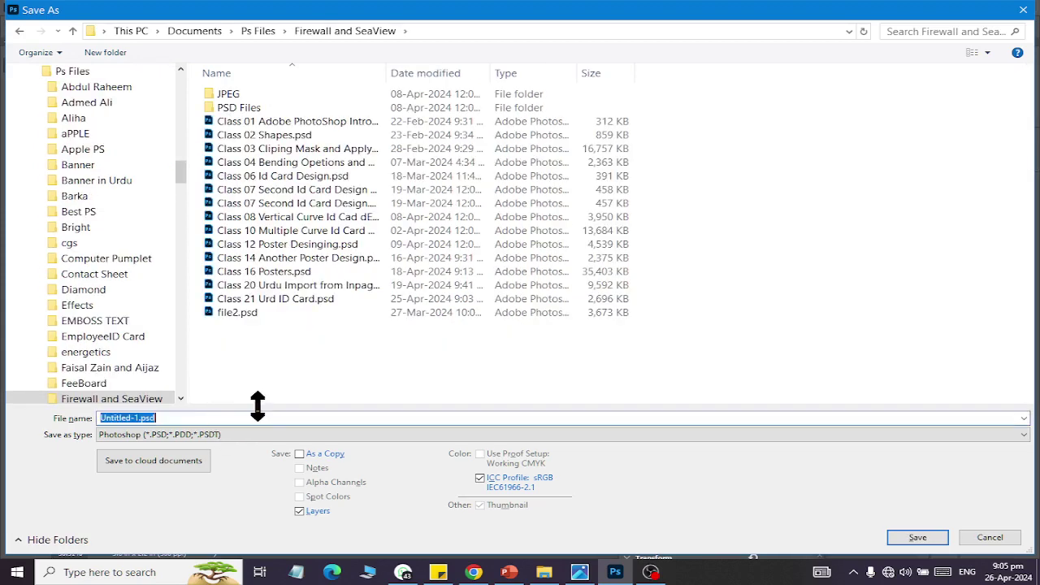
- Save as 'Class 2 another Urdu Design' and accept the Photoshop Format Options
text(Class 2 ano)
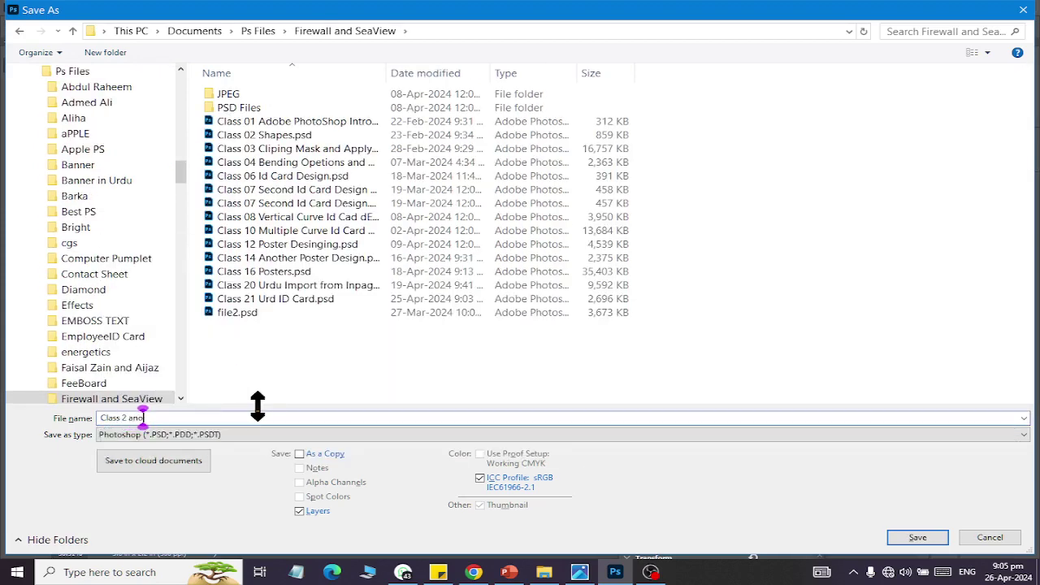
text(ther Urd)
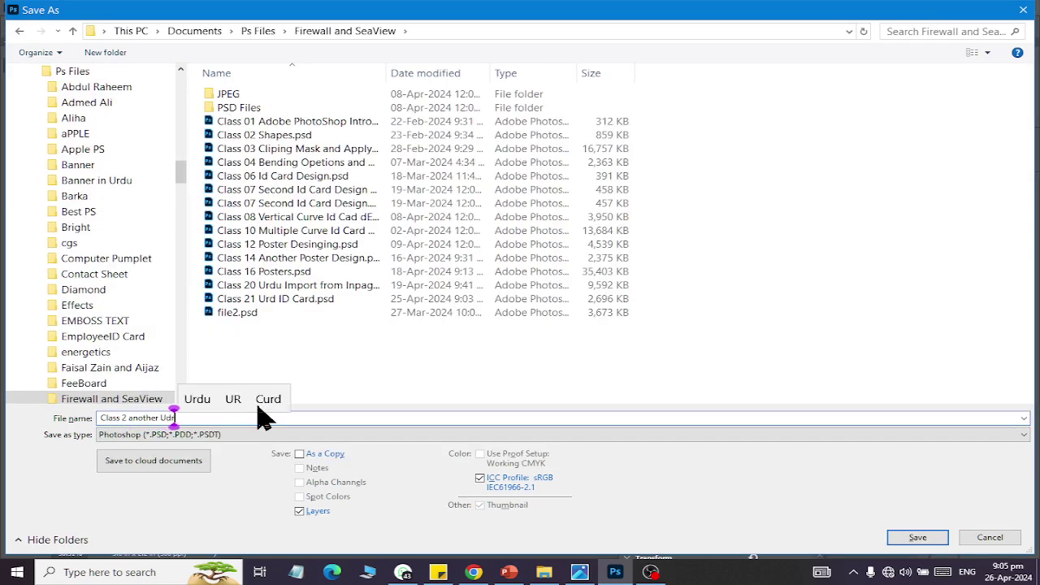
key(Return)
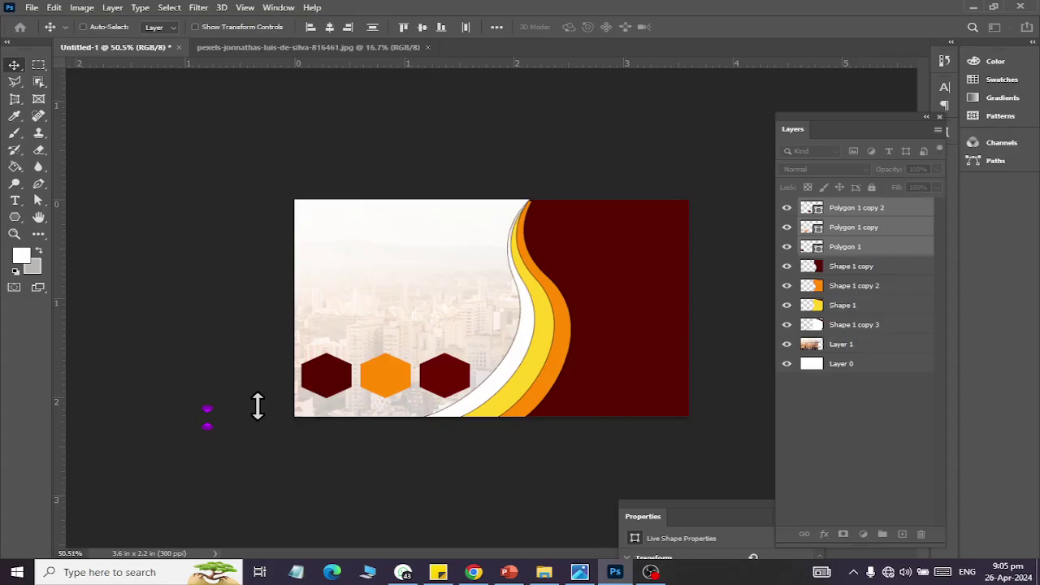
click(619, 130)
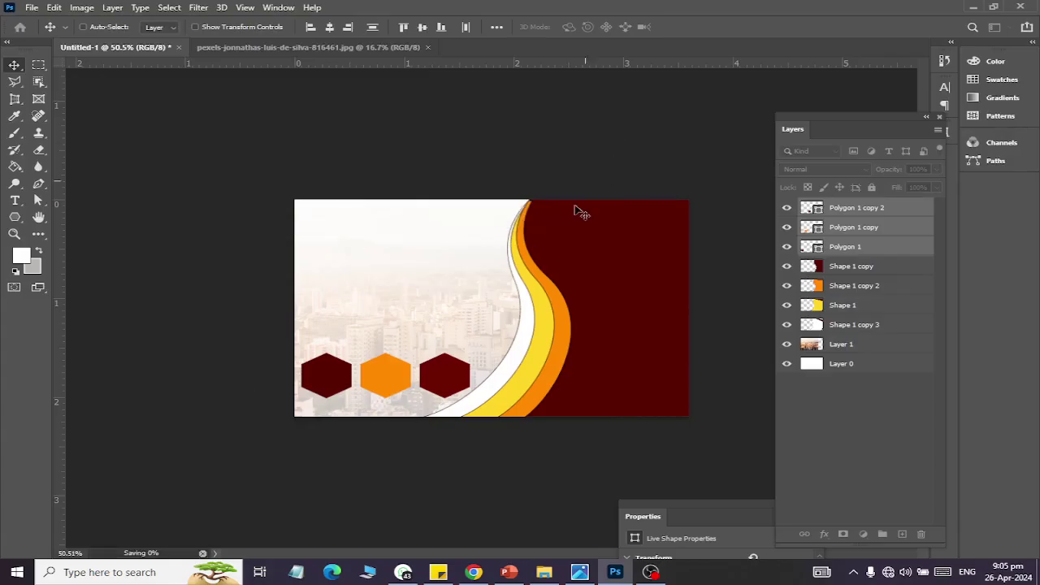
- Browse to the Documents > latest folder in the Open dialog
key(ctrl+o)
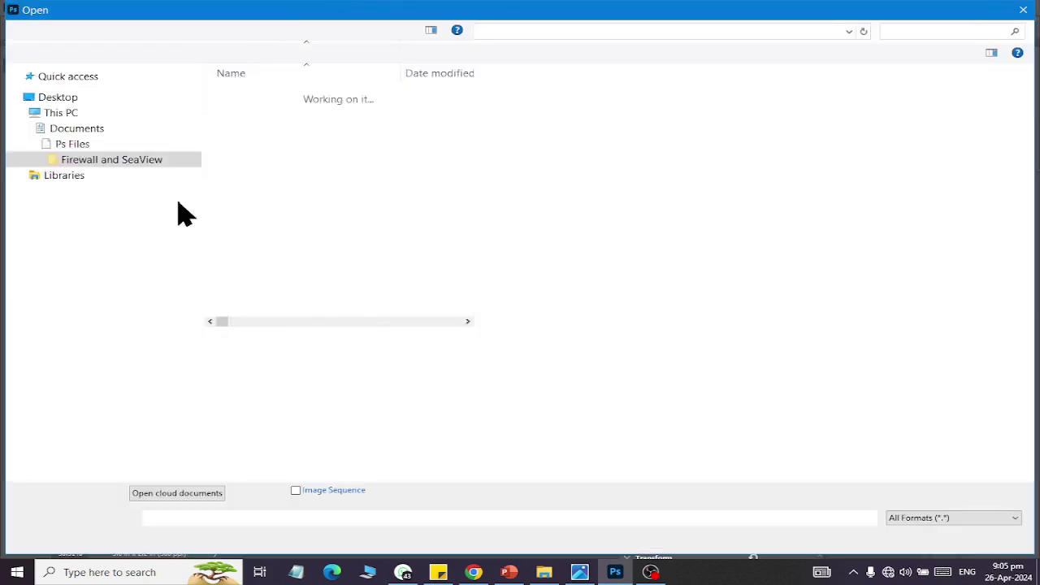
scroll(72, 150, up, 1)
scroll(74, 133, up, 5)
scroll(93, 127, up, 5)
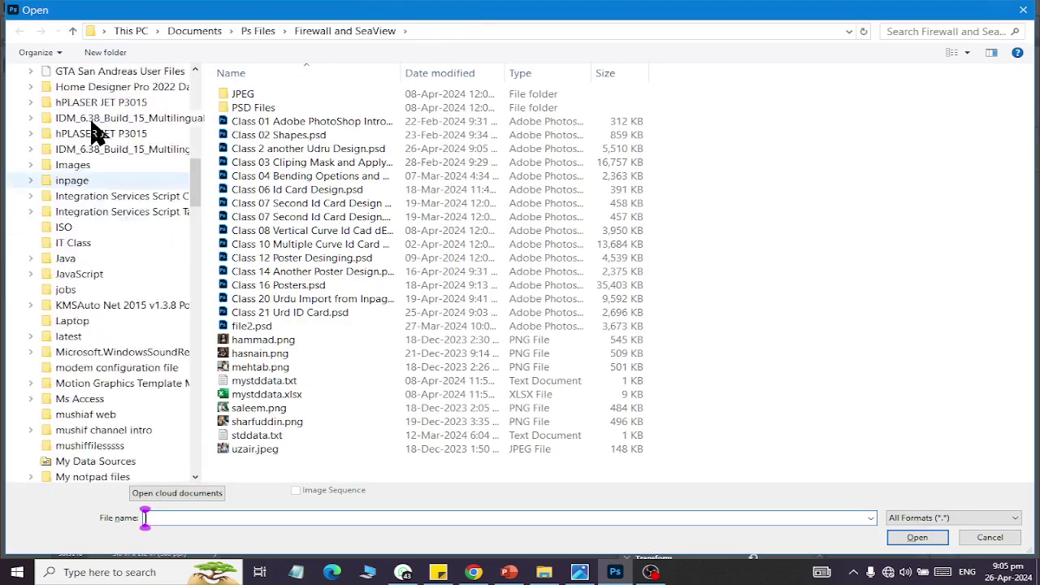
scroll(98, 132, up, 6)
scroll(86, 134, up, 5)
scroll(33, 134, up, 5)
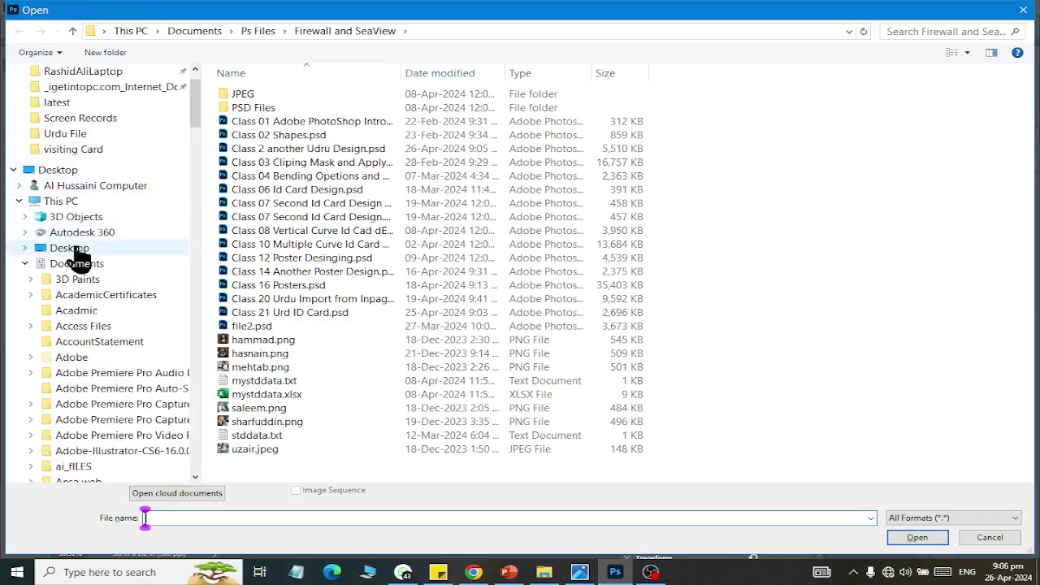
click(126, 264)
click(402, 211)
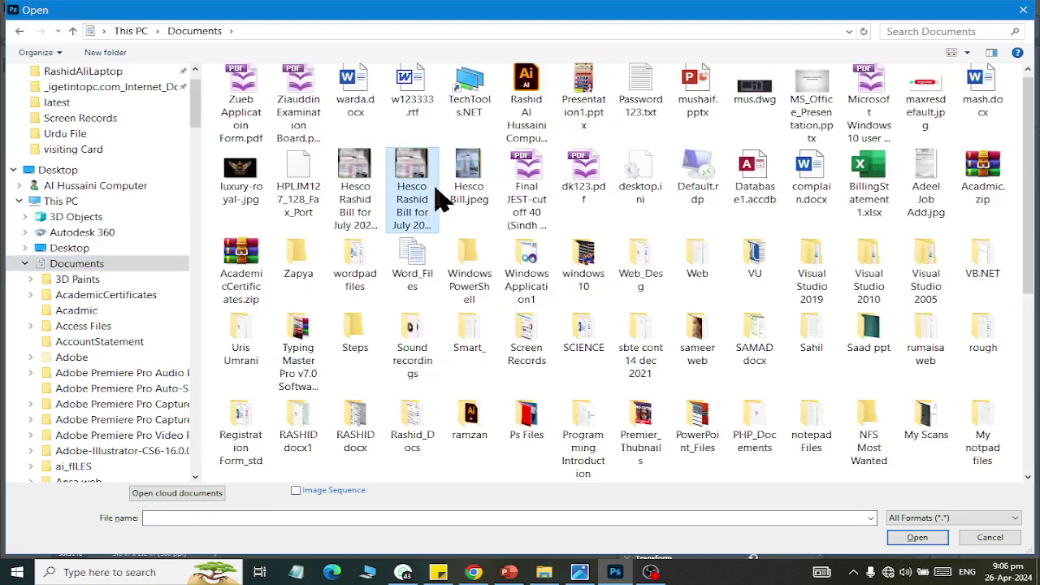
scroll(636, 302, down, 3)
scroll(636, 302, down, 1)
key(l)
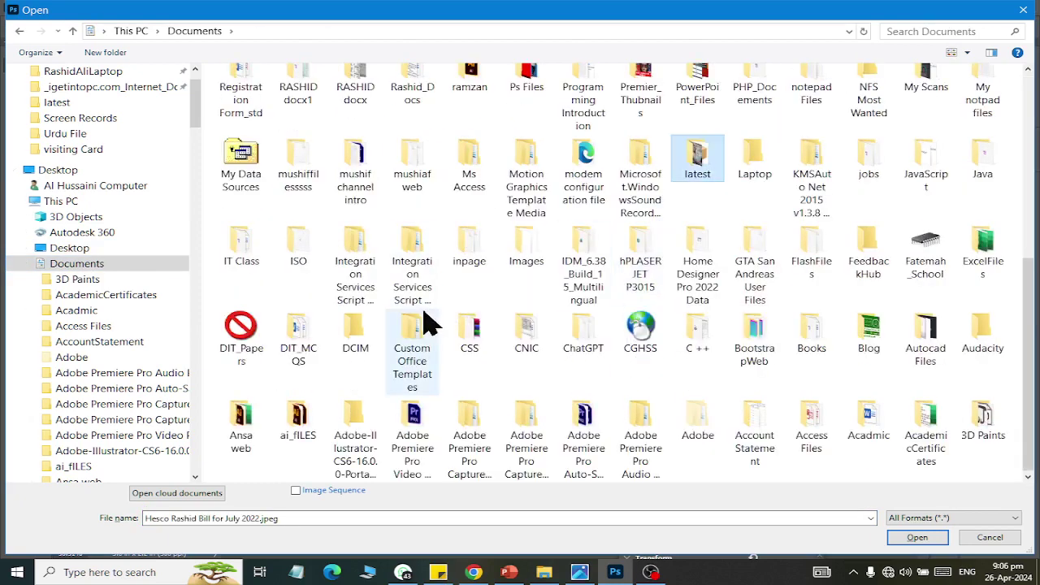
key(Return)
- Open img (25).jpg, img (20).jpg and pexels-mike-bird-170811.jpg together
click(948, 325)
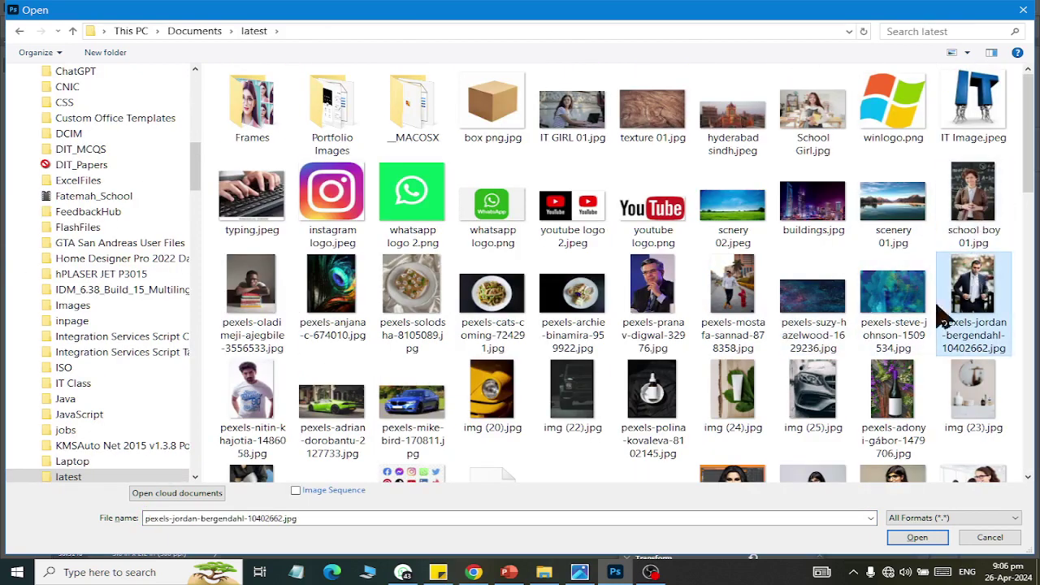
click(813, 390)
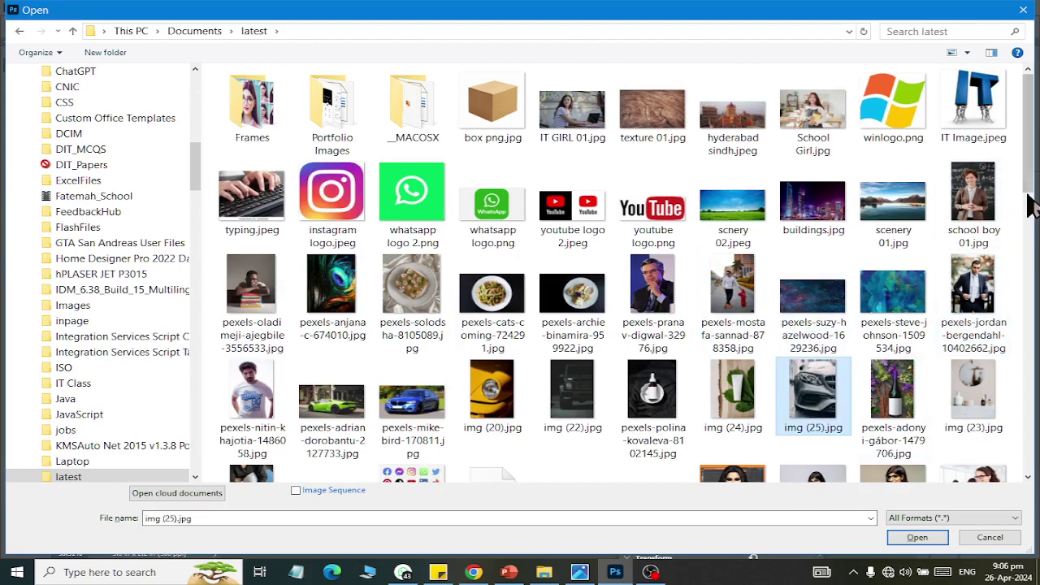
drag(1028, 203, 1028, 268)
ctrl+click(491, 138)
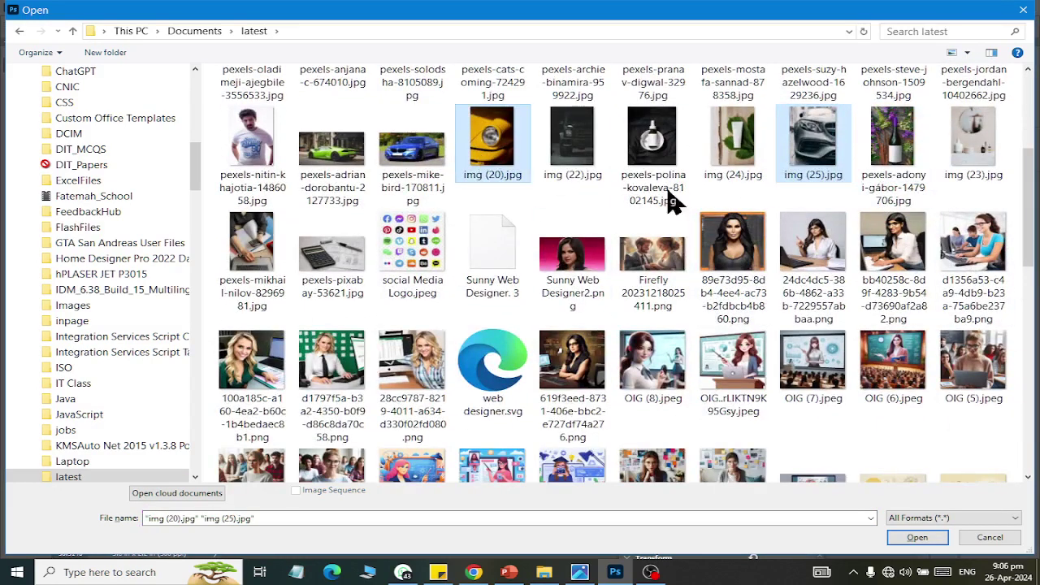
ctrl+click(411, 149)
key(Return)
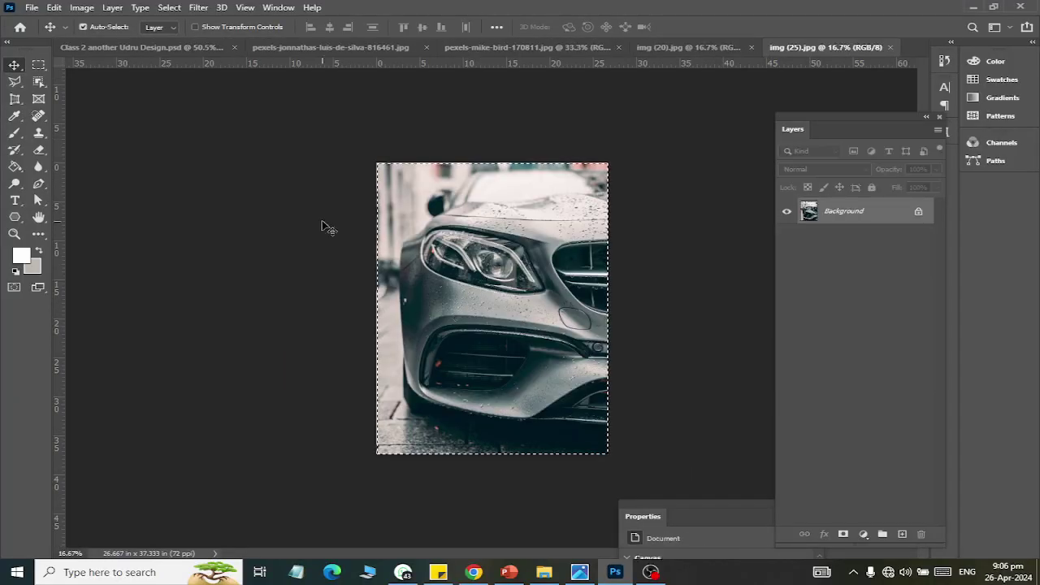
- Paste the grey car photo as Layer 2 above Polygon 1 copy 2 and shrink it over the lower-left hexagon
click(134, 48)
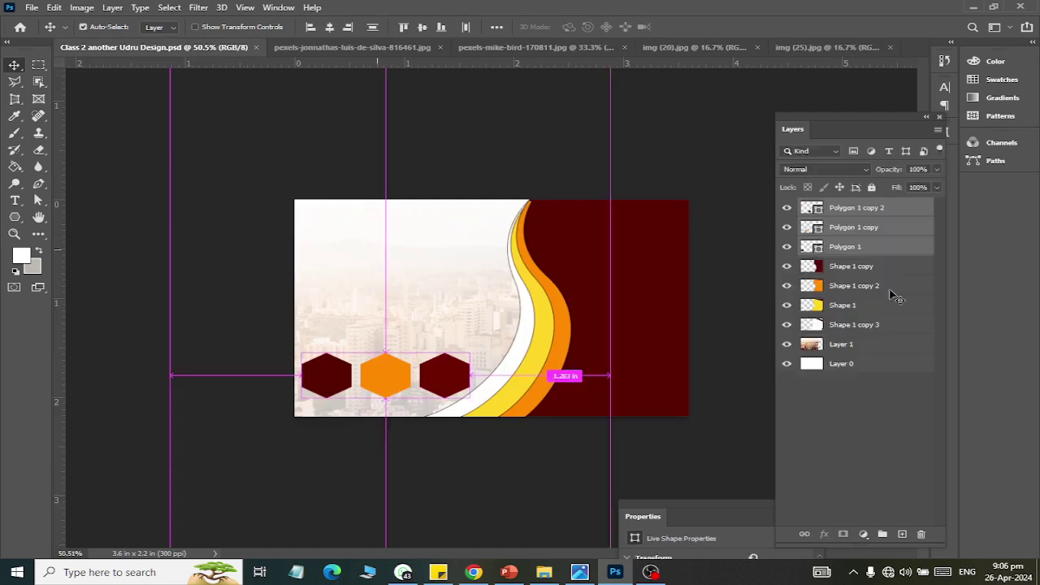
click(849, 209)
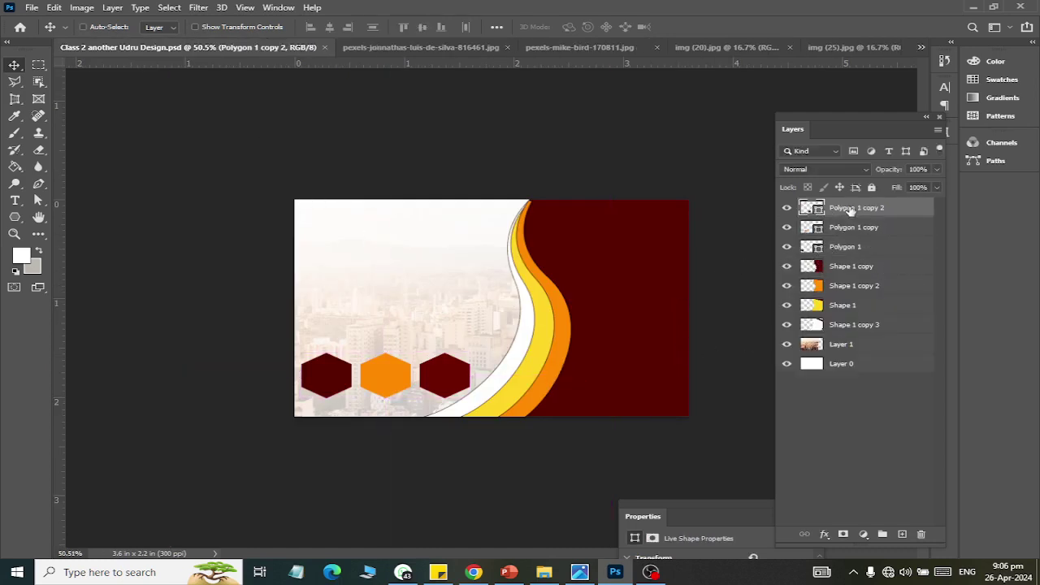
key(ctrl+v)
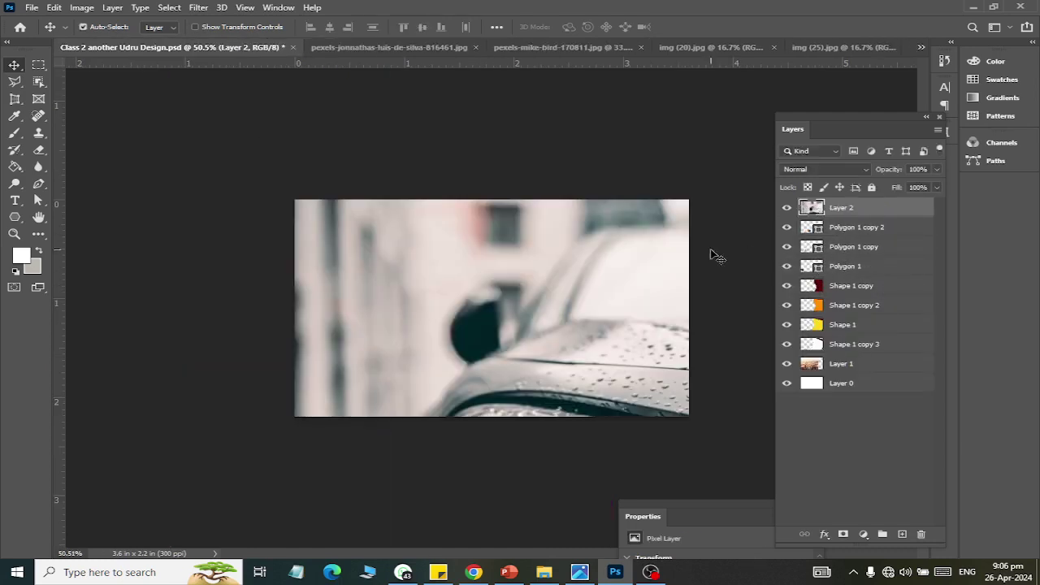
key(ctrl+t)
drag(512, 191, 435, 186)
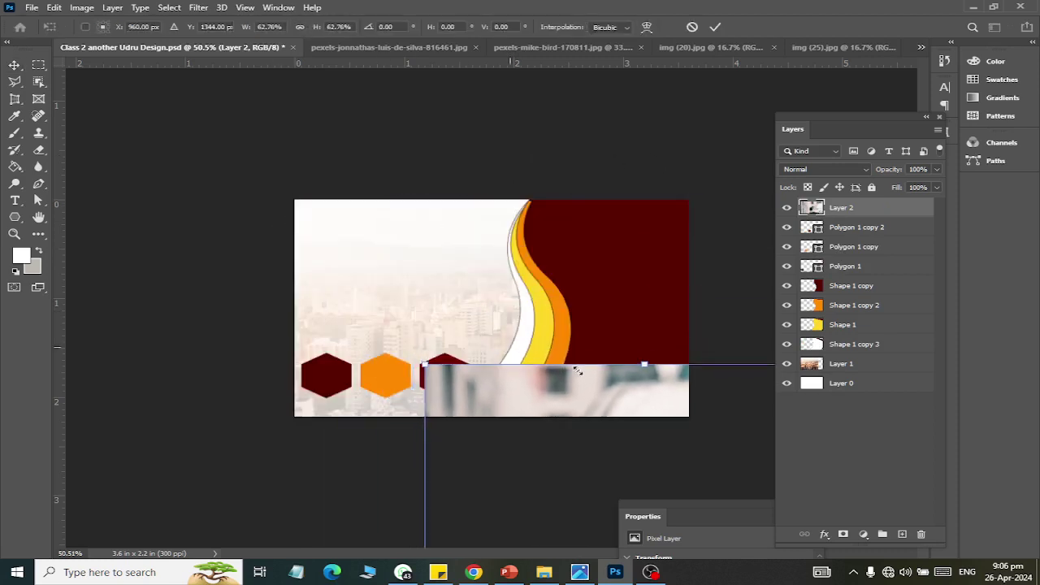
drag(223, 167, 448, 313)
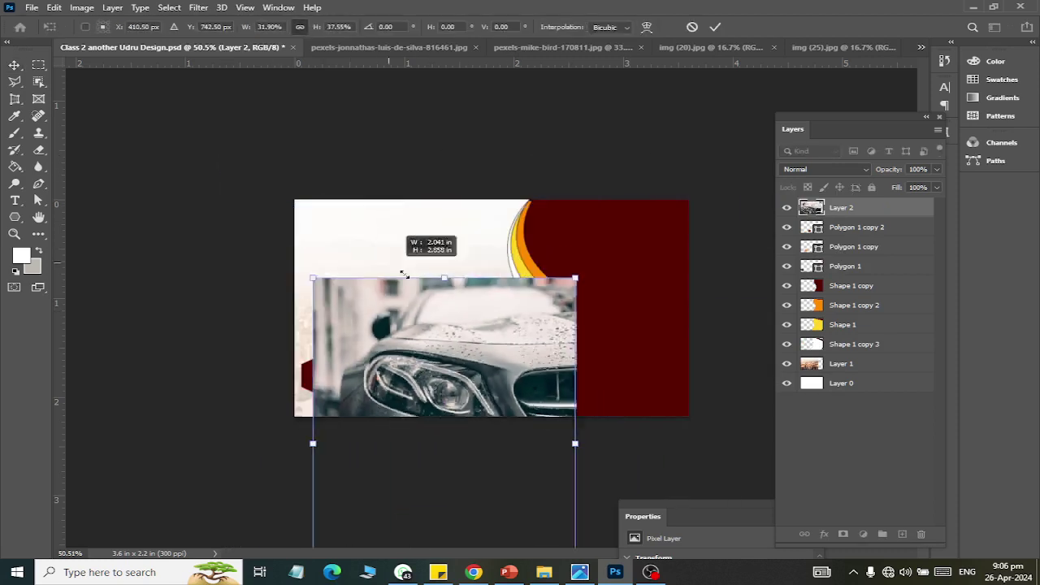
drag(444, 443, 336, 399)
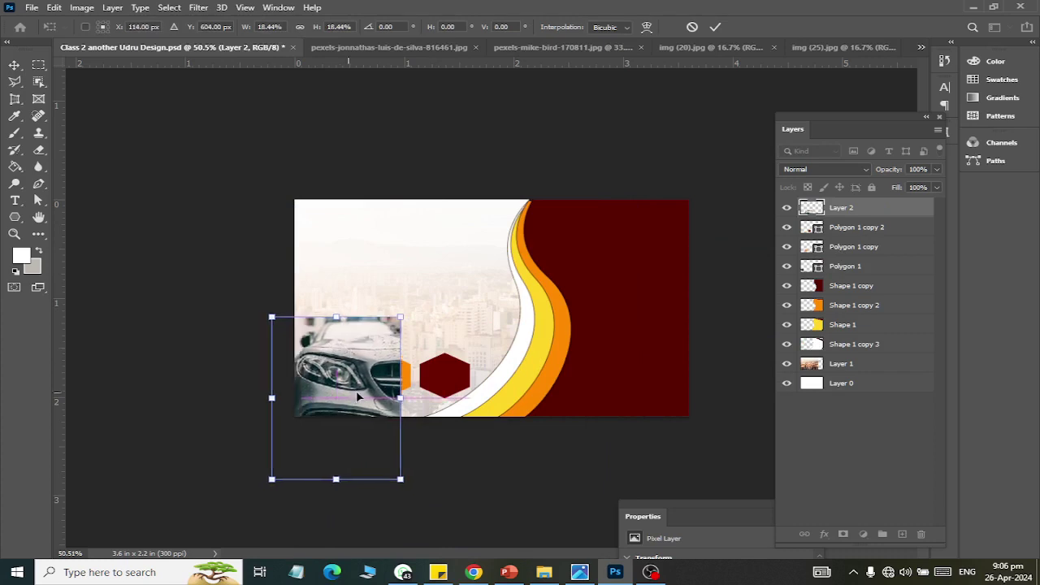
drag(391, 473, 383, 455)
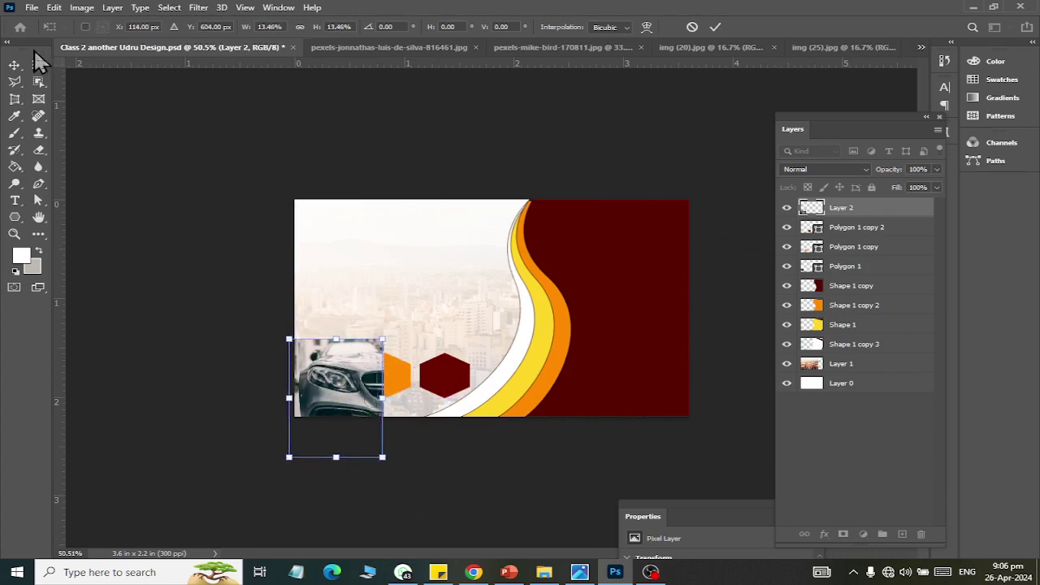
key(Return)
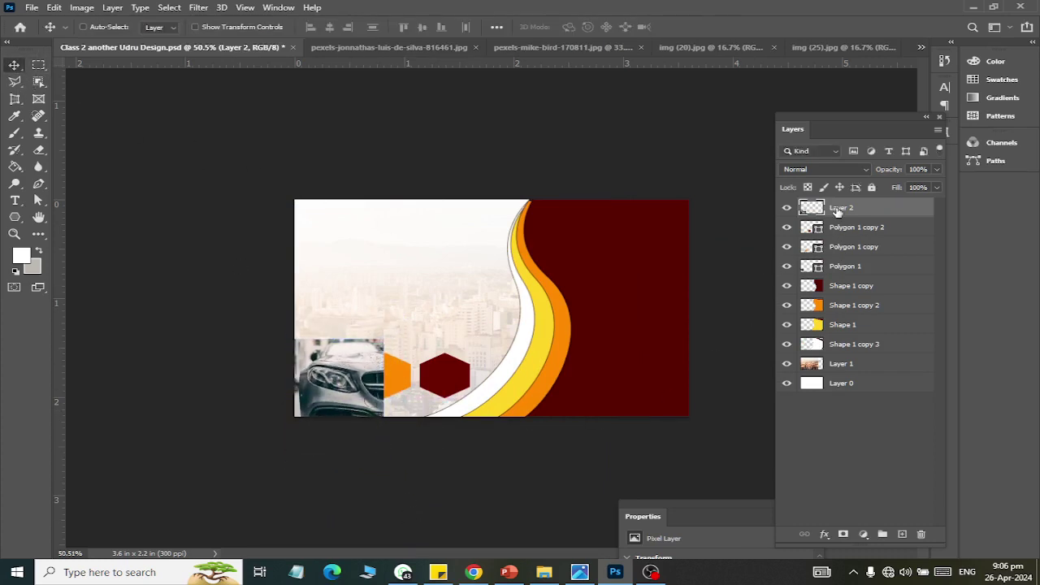
- Undo the last change and close the city photo
click(842, 230)
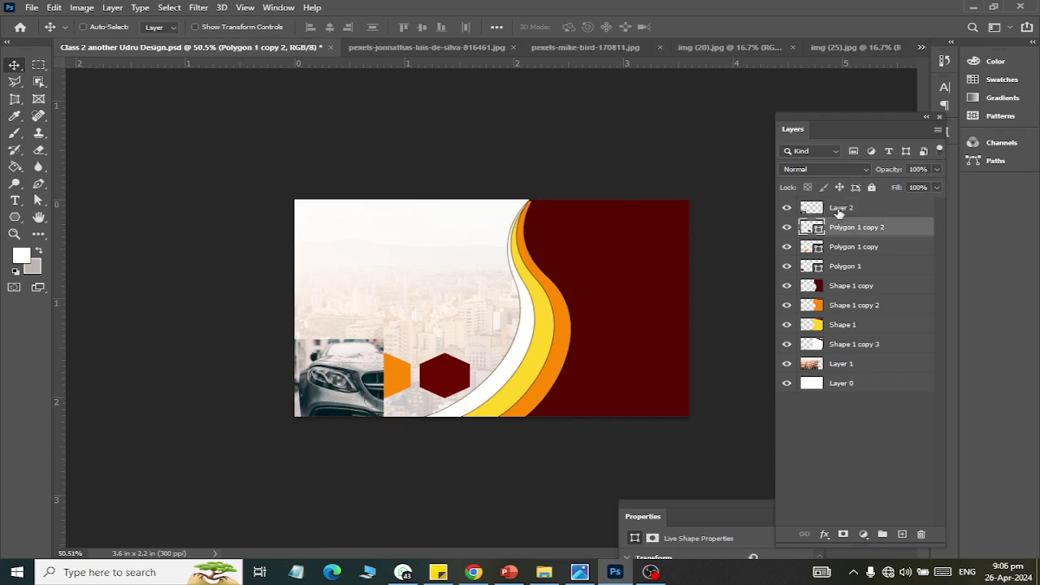
key(ctrl+z)
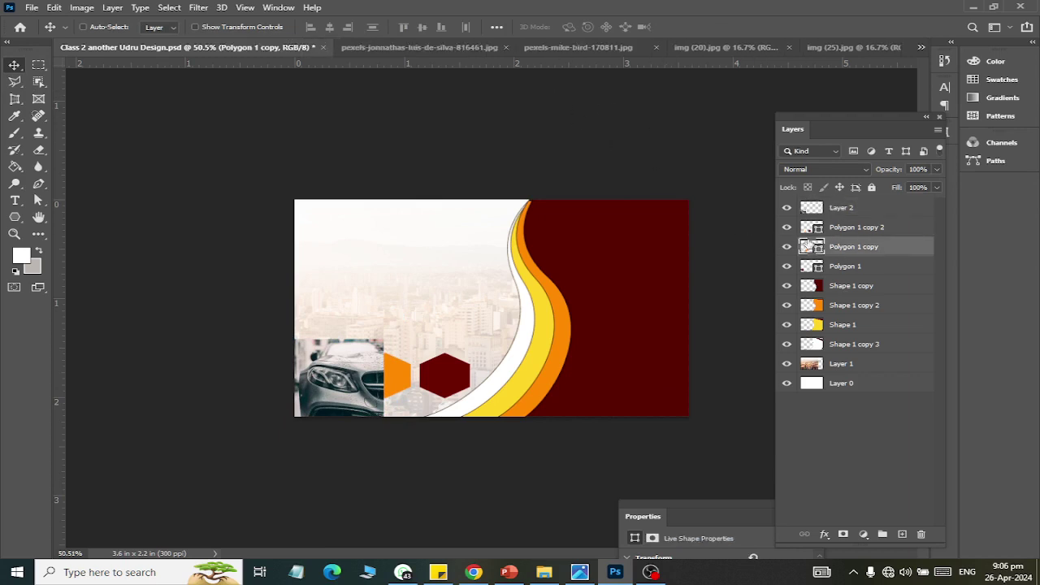
click(440, 48)
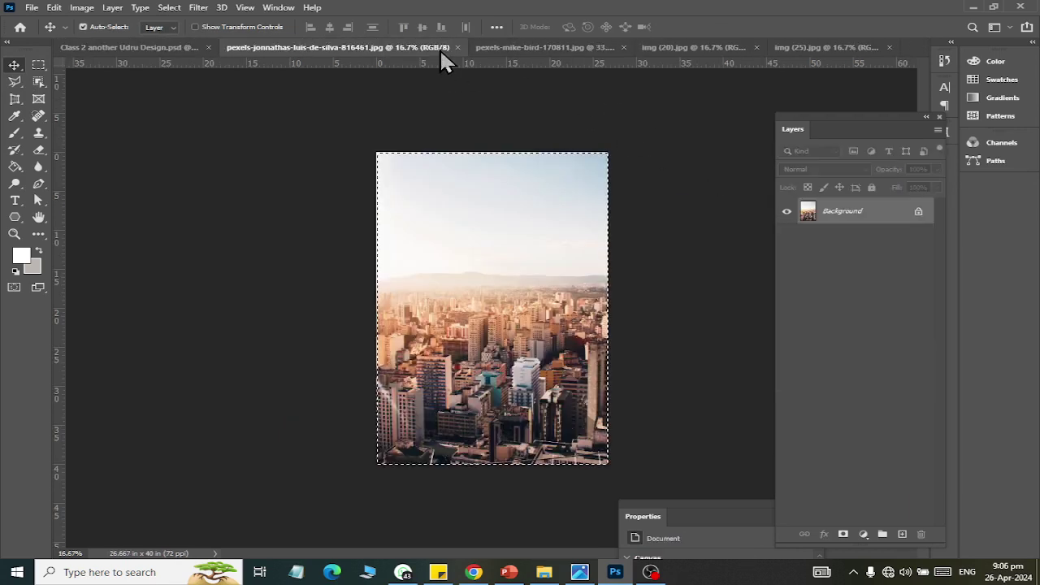
click(457, 48)
- Copy the whole blue car photo and paste it into the card as Layer 3
click(470, 48)
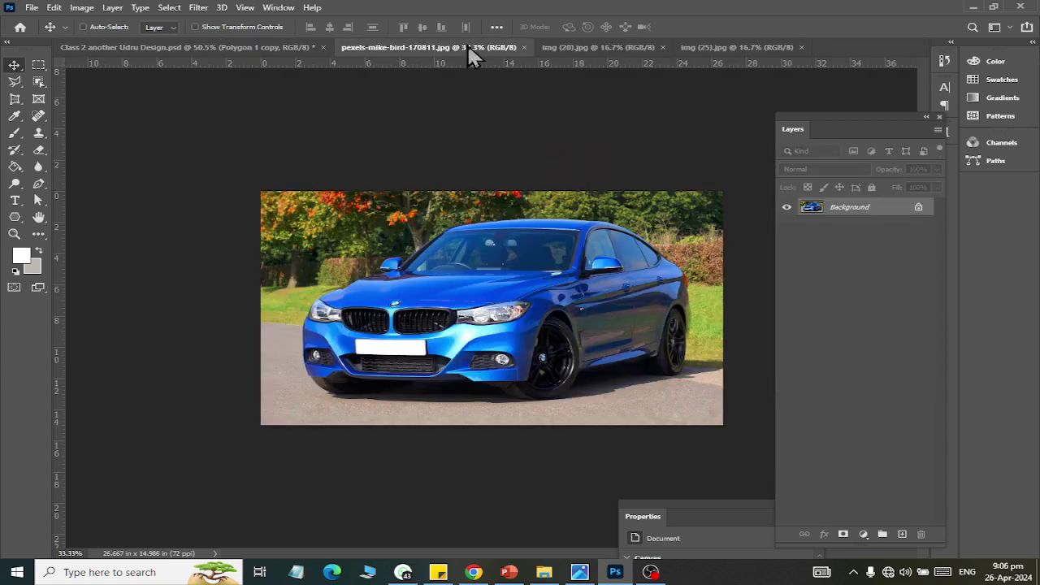
key(ctrl+a)
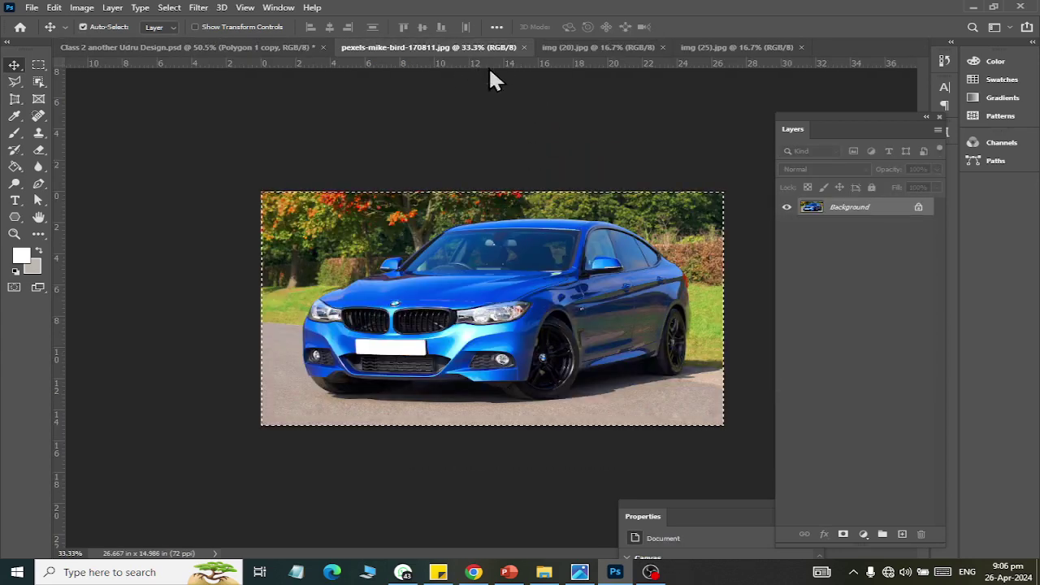
key(ctrl+c)
click(218, 47)
key(ctrl+v)
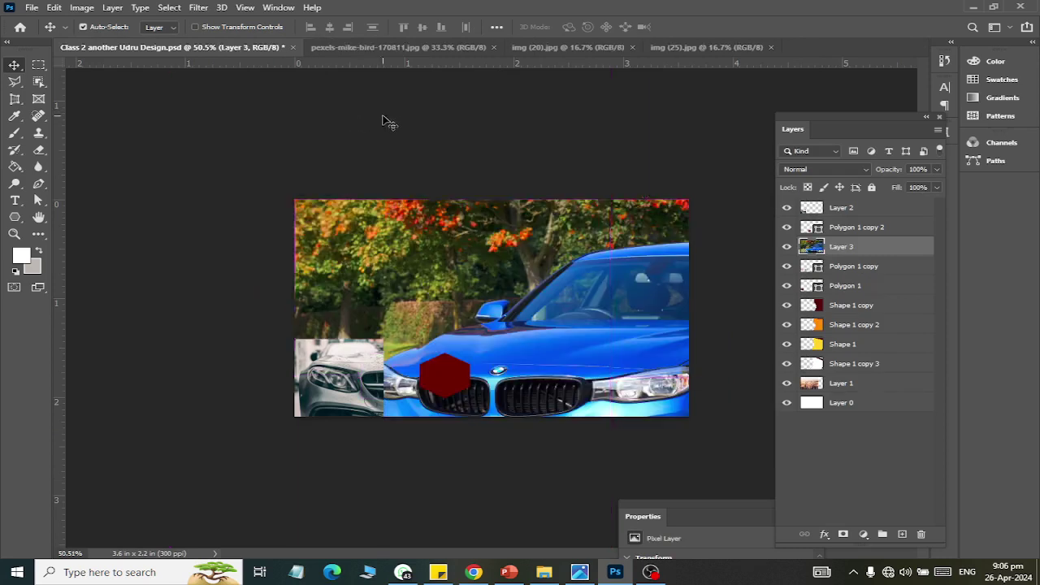
- Shrink the blue car to about 16% over the middle hexagon beside the grey car
key(ctrl+t)
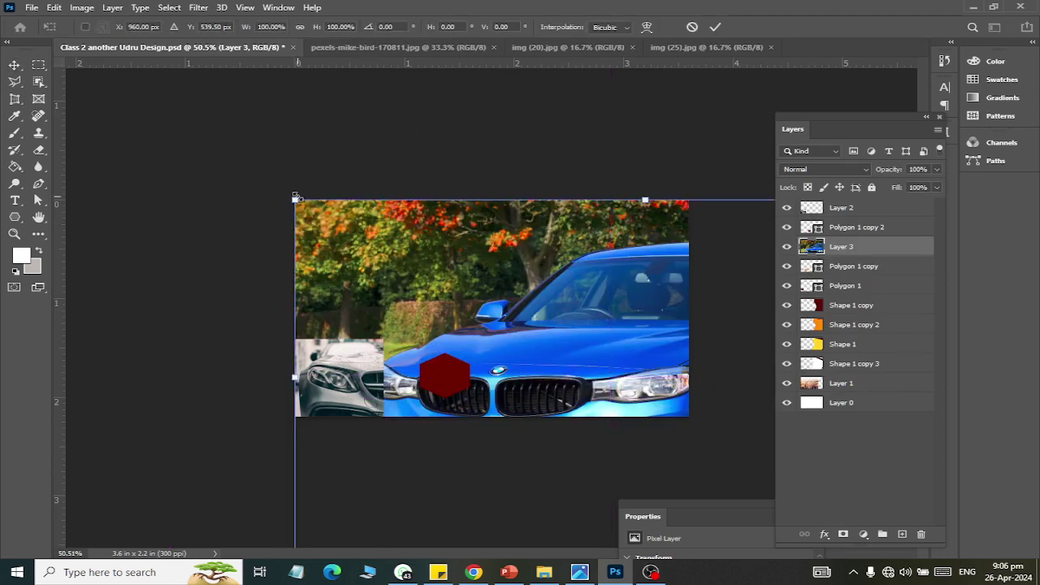
drag(296, 198, 552, 330)
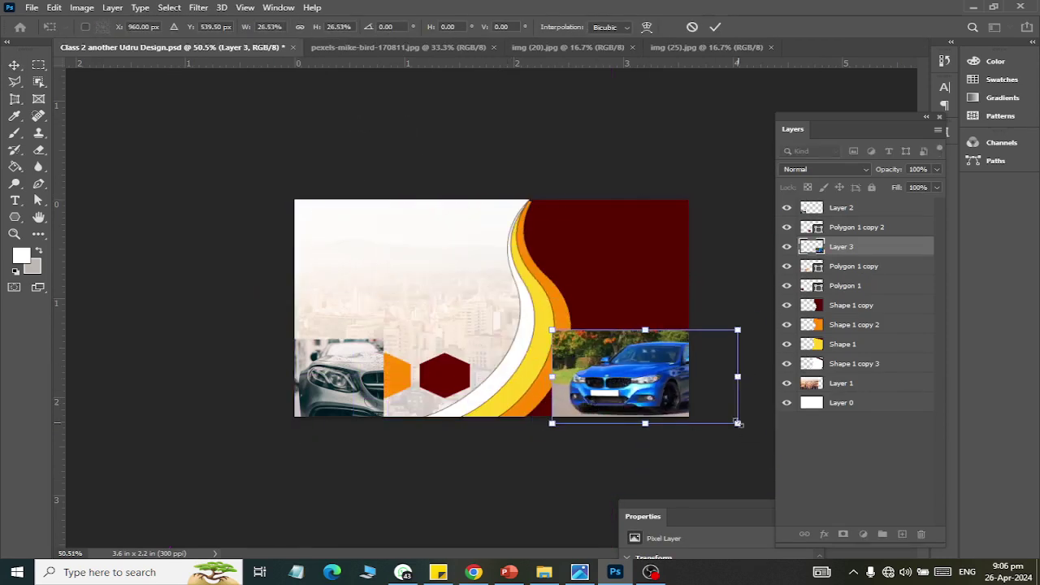
drag(737, 422, 679, 394)
drag(609, 382, 367, 385)
drag(451, 407, 440, 403)
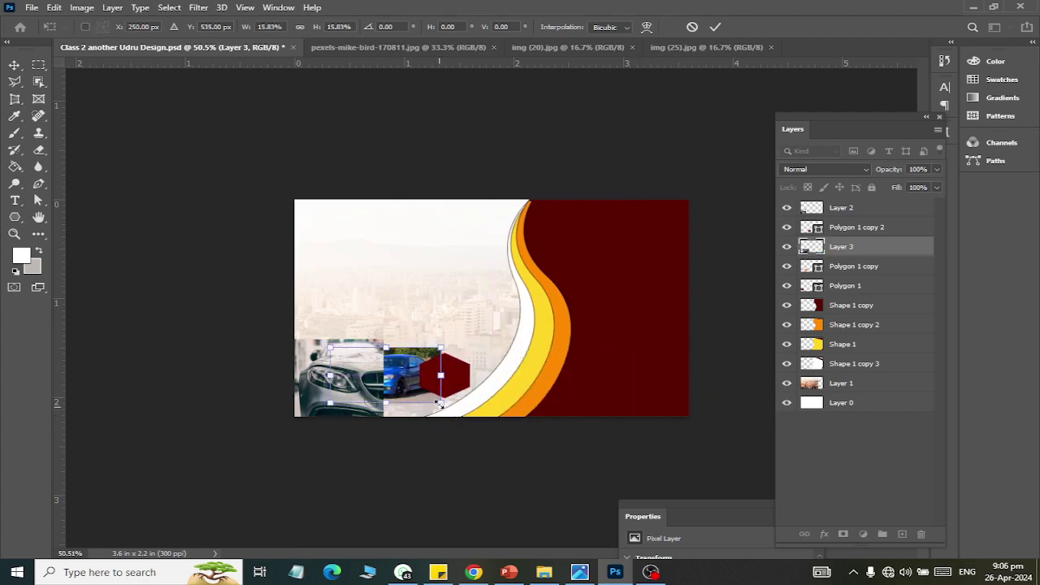
key(Return)
click(838, 209)
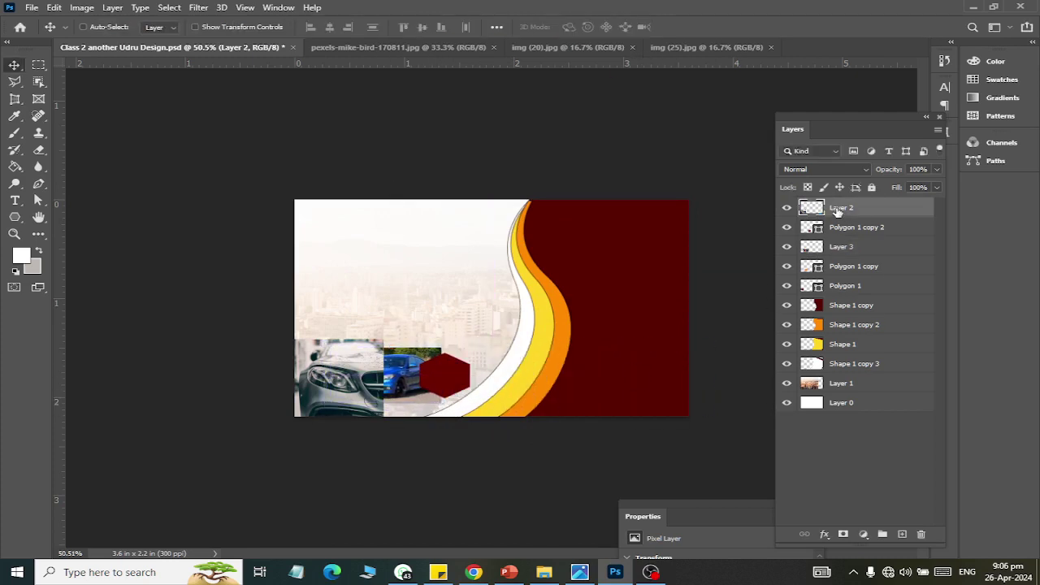
- Clip the grey car photo into the hexagon below and reposition it
right_click(842, 209)
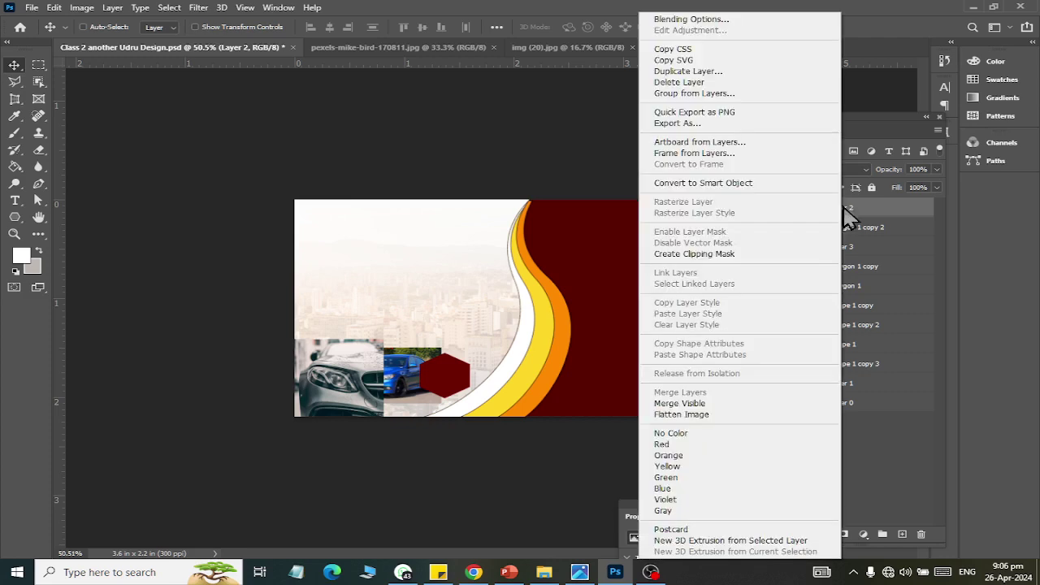
click(732, 263)
drag(367, 398, 432, 268)
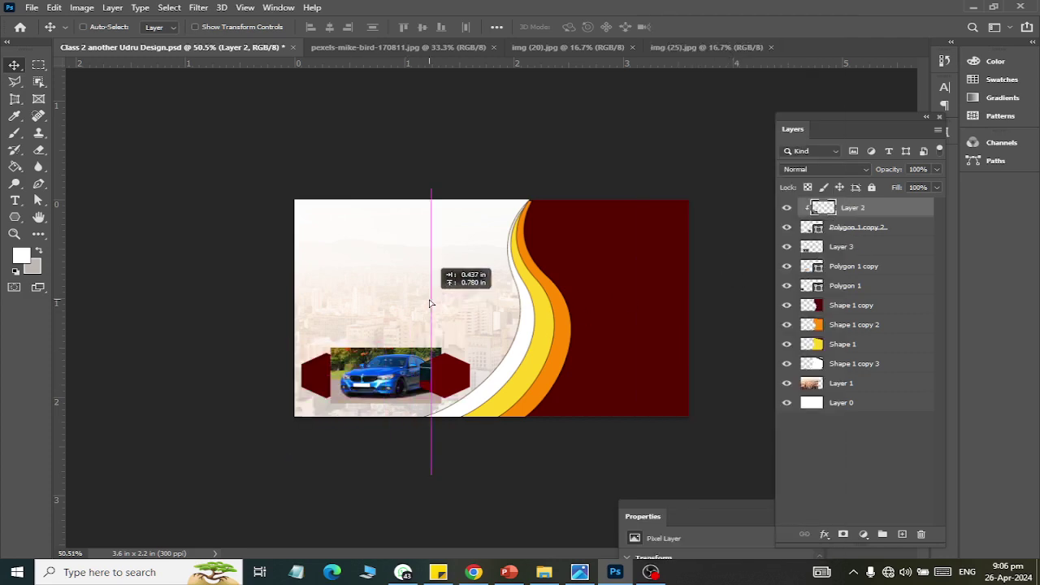
click(811, 228)
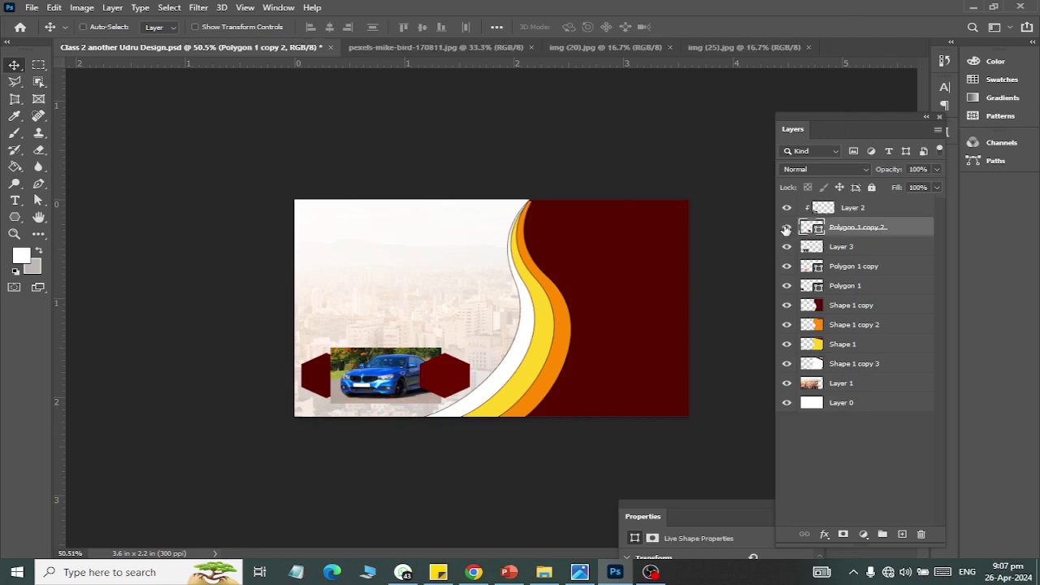
click(786, 228)
click(786, 228)
- Release the grey car's clipping mask and hide the blue car's Layer 3
click(835, 208)
right_click(838, 206)
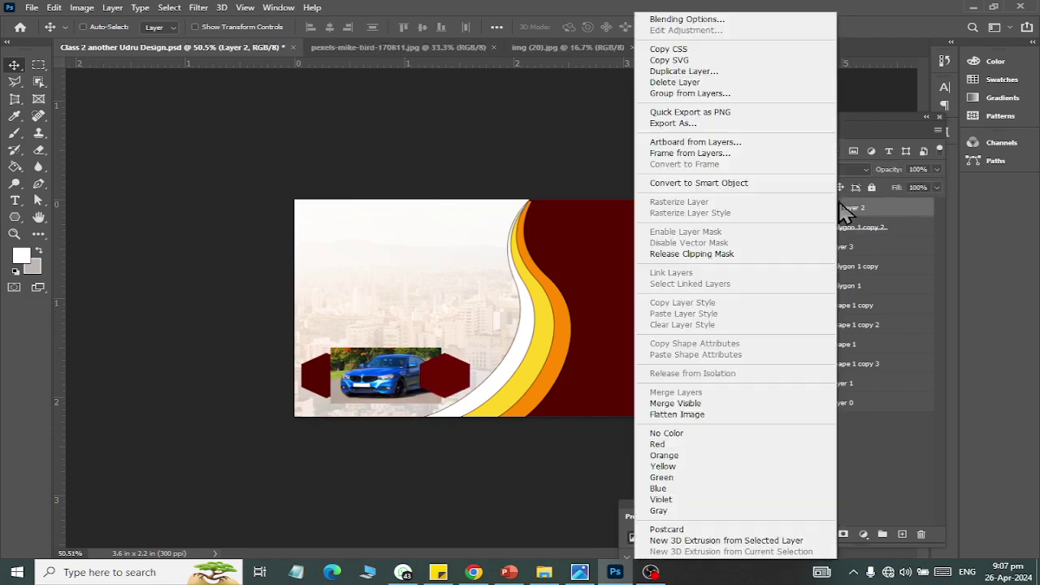
click(736, 253)
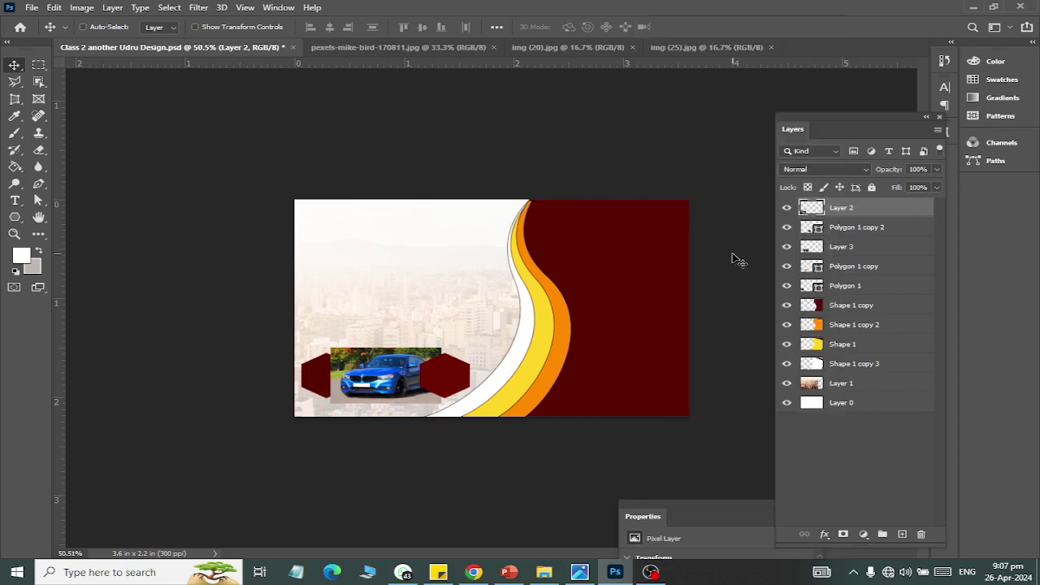
click(845, 247)
click(786, 246)
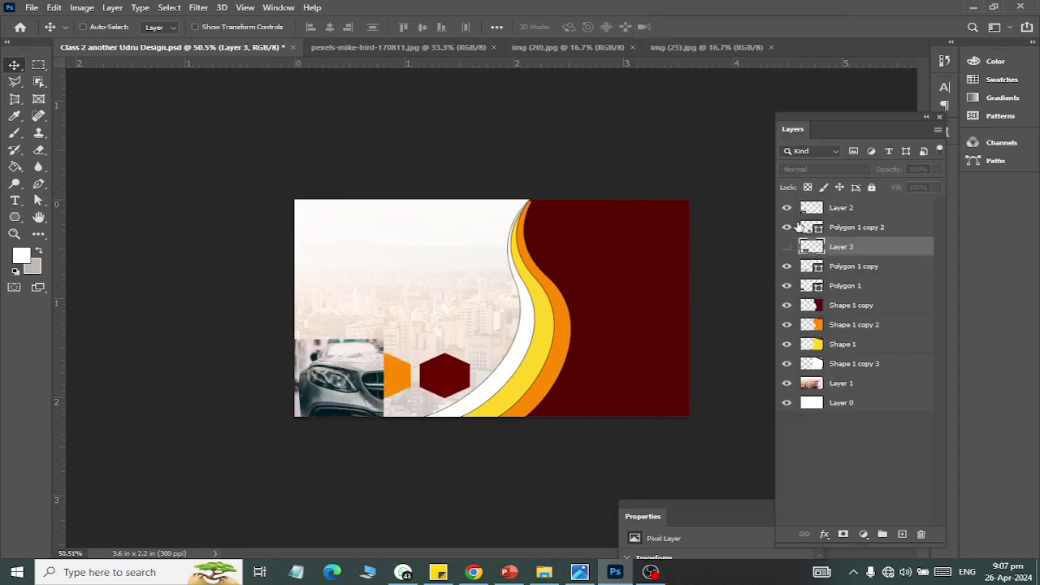
click(837, 209)
- Shrink the grey car photo slightly and nudge it to the card's left edge
click(786, 208)
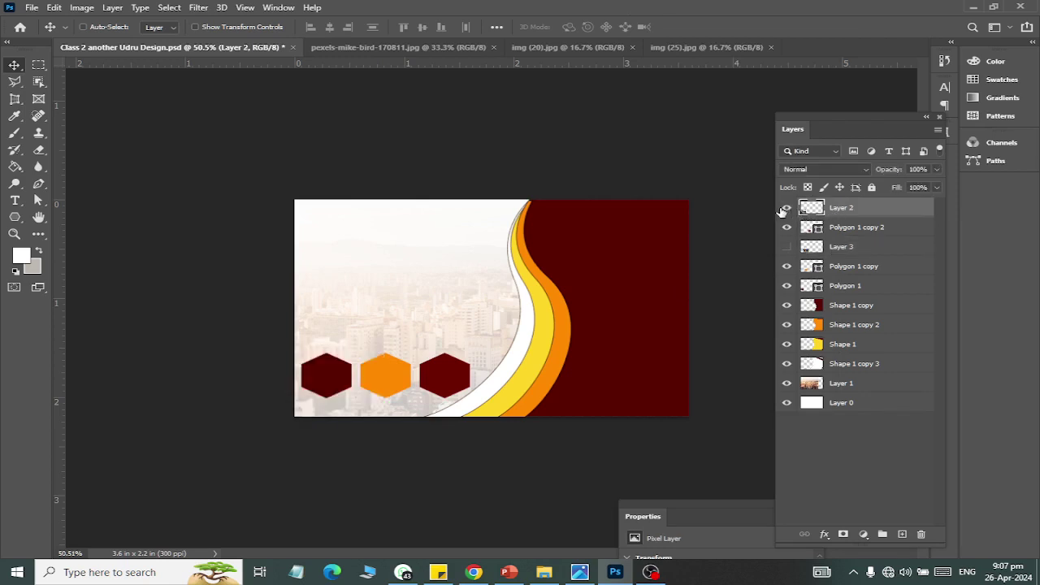
click(786, 208)
key(ctrl+t)
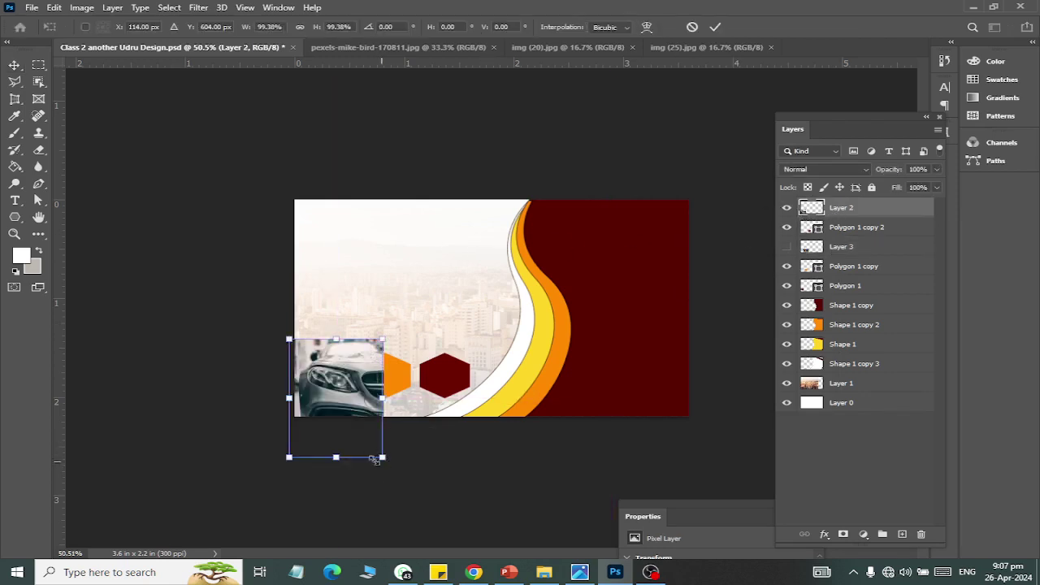
drag(384, 456, 372, 443)
drag(346, 358, 335, 346)
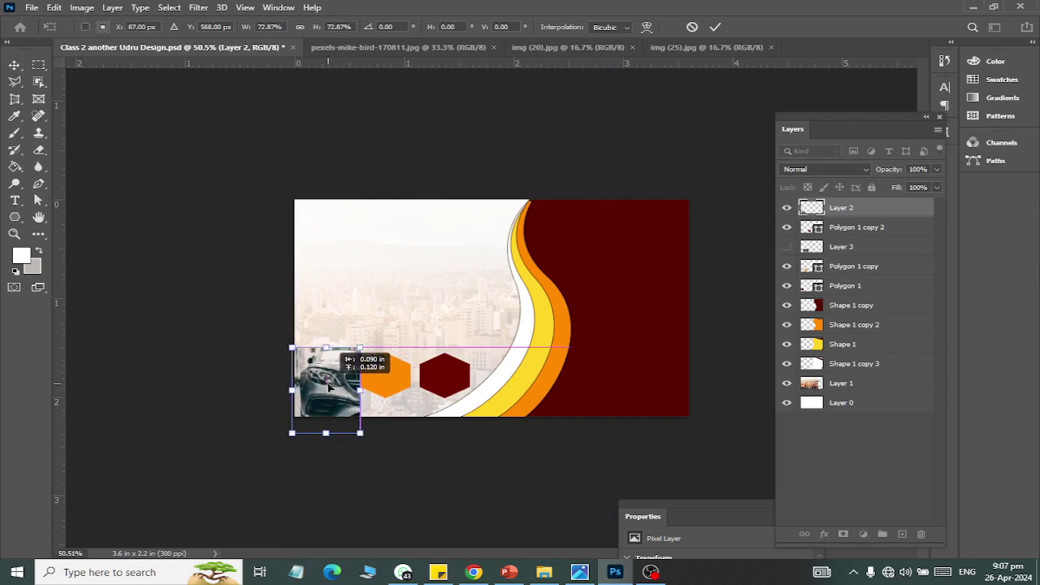
click(14, 65)
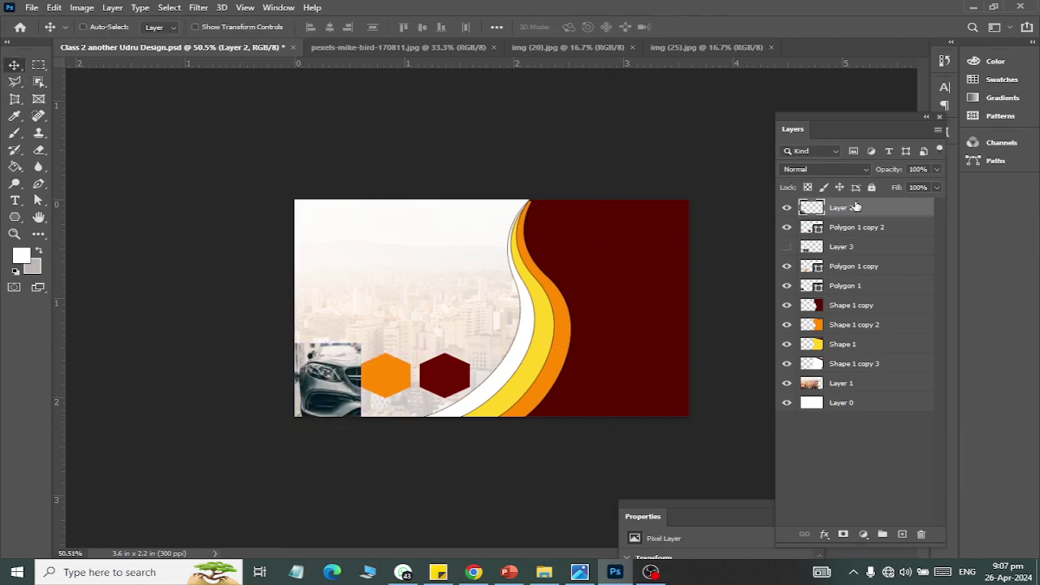
- Try moving Polygon 1 copy 2 above Layer 2 and clipping it, then undo
drag(845, 233, 841, 209)
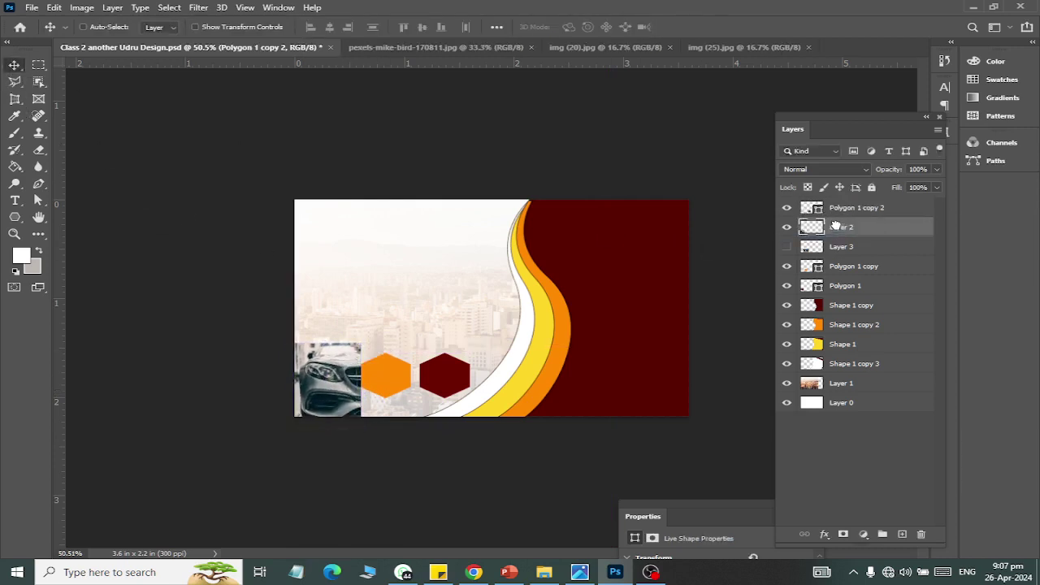
click(841, 210)
right_click(840, 209)
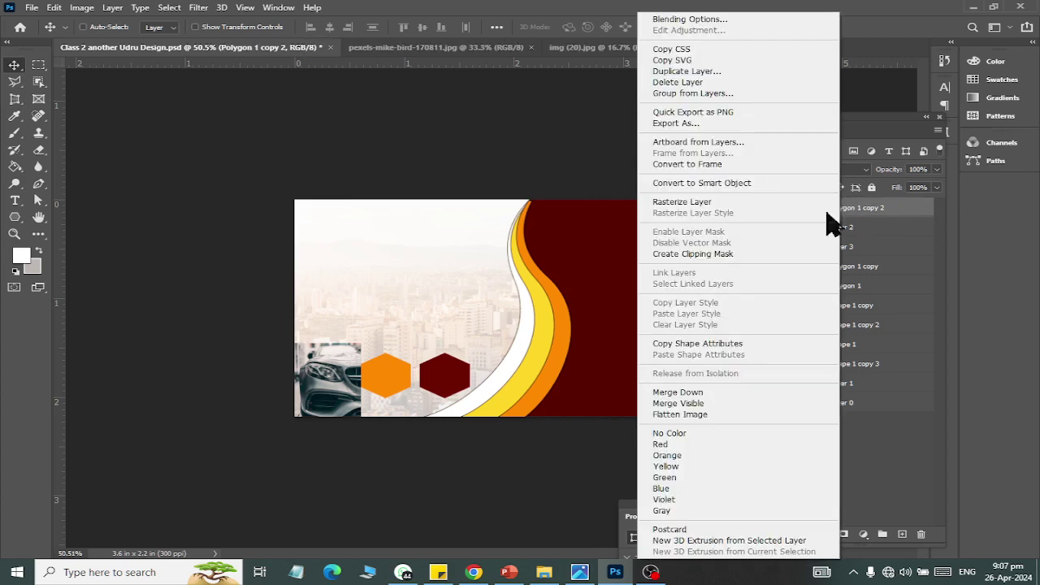
click(726, 256)
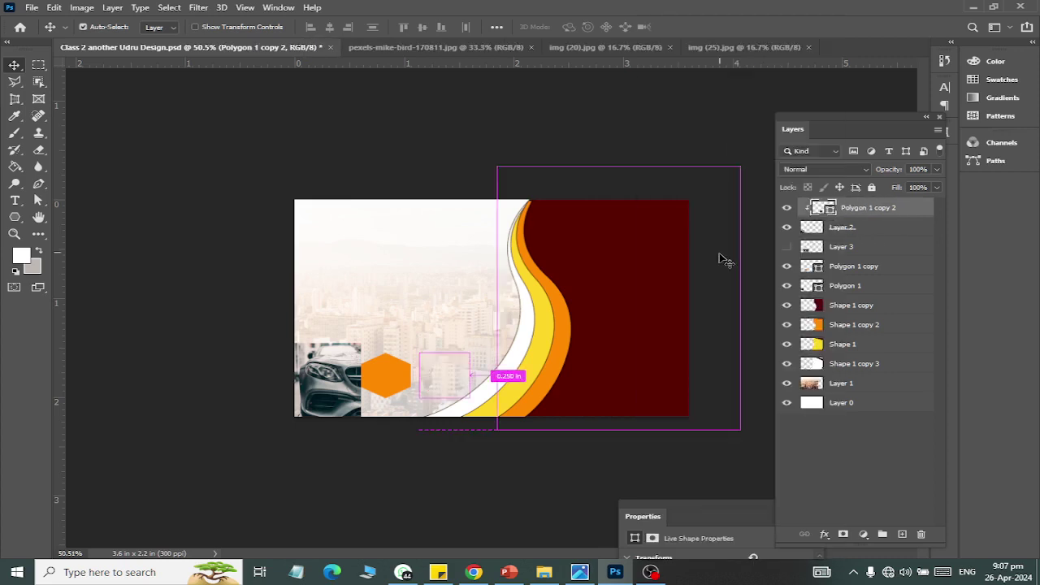
key(ctrl+z)
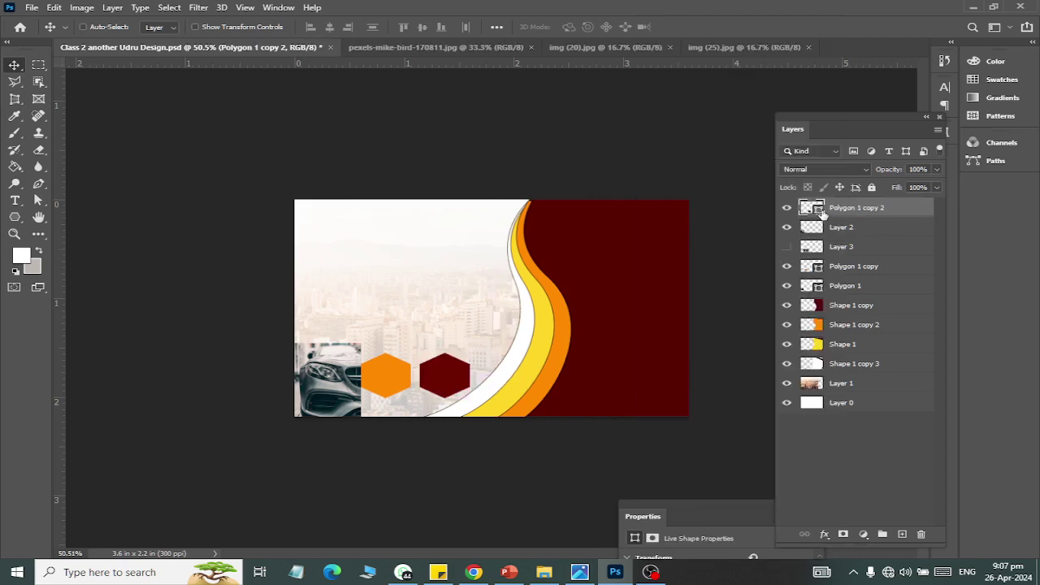
- Move Polygon 1 copy 2 above Polygon 1, test a clipping mask, then release it
click(786, 230)
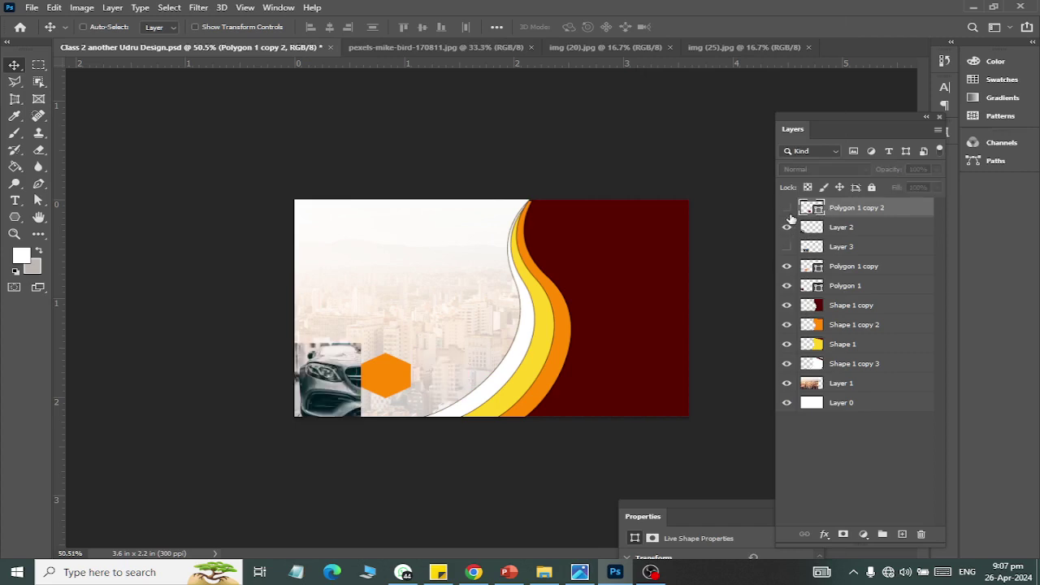
click(788, 213)
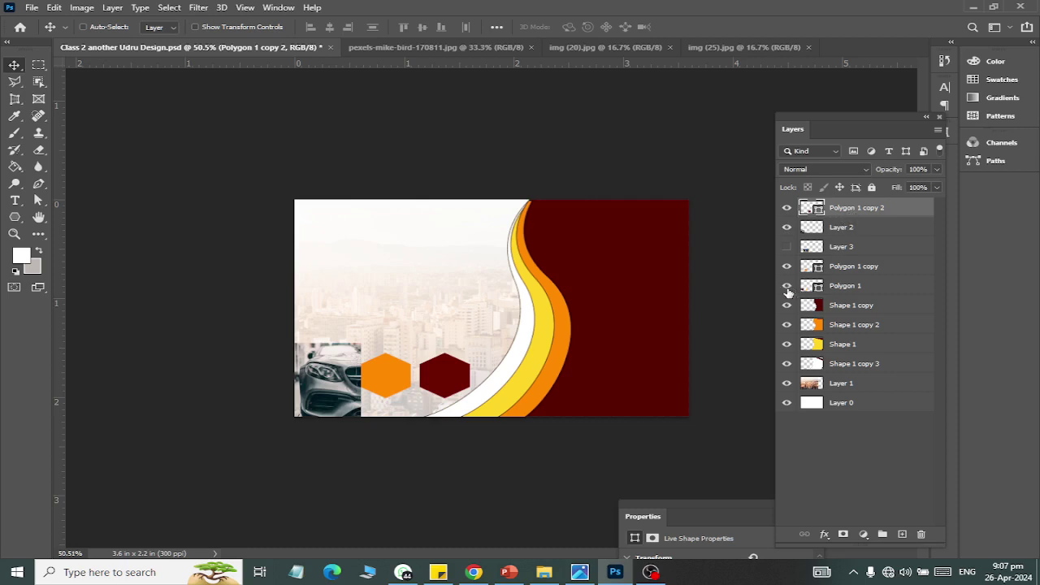
drag(849, 222, 845, 285)
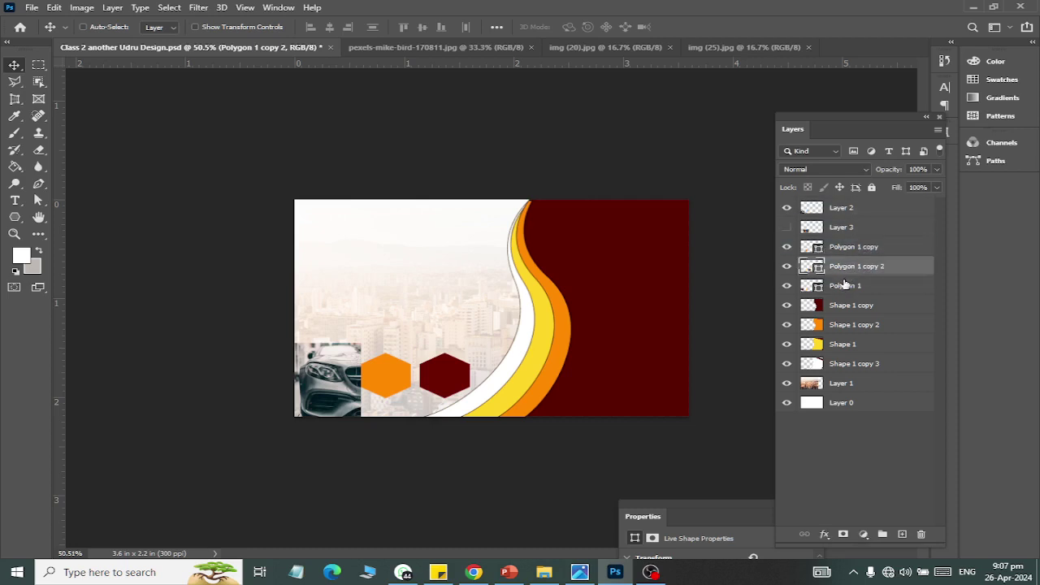
right_click(842, 271)
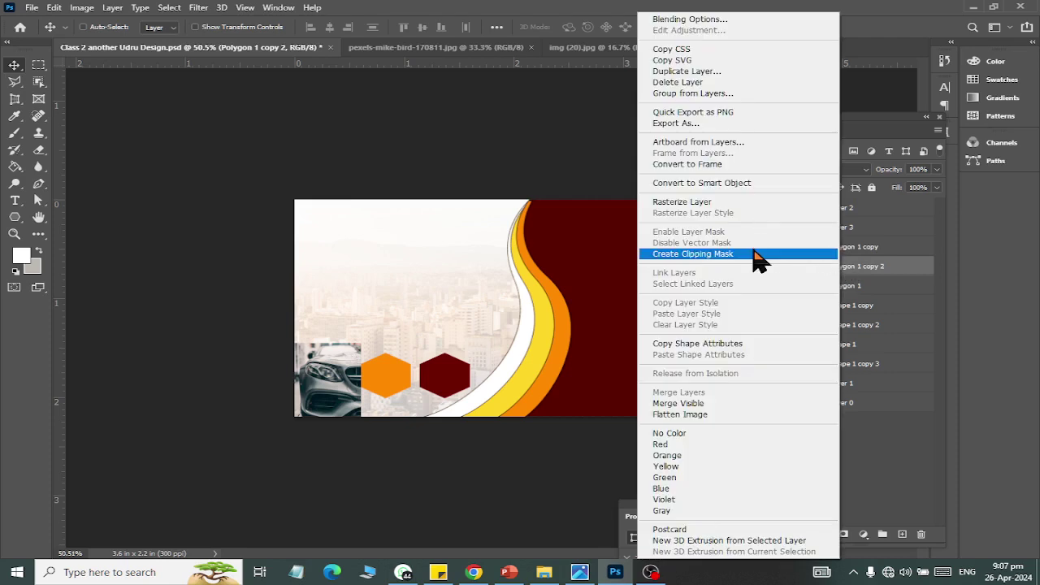
click(754, 254)
key(ctrl+alt+g)
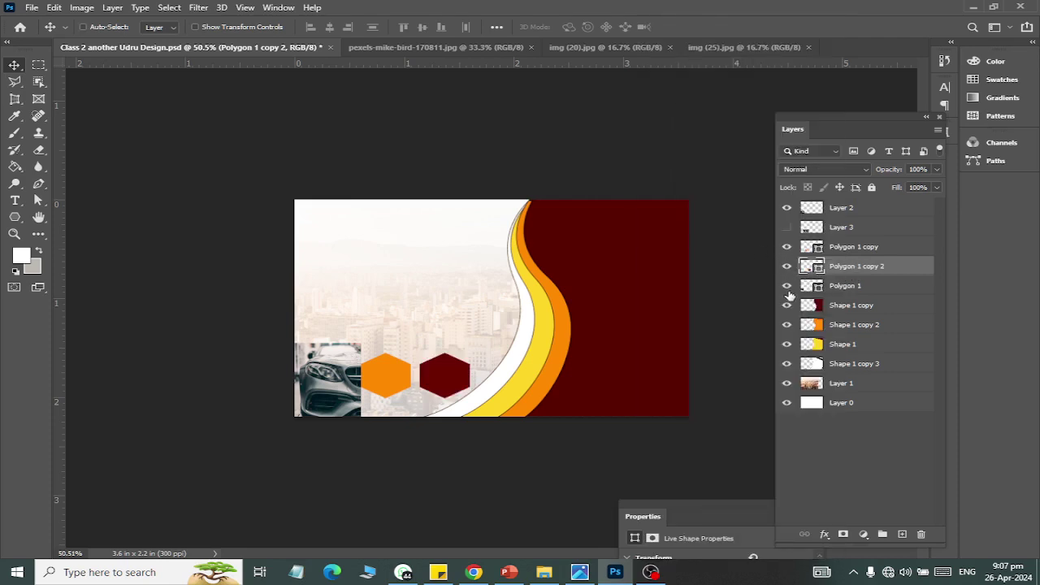
click(787, 270)
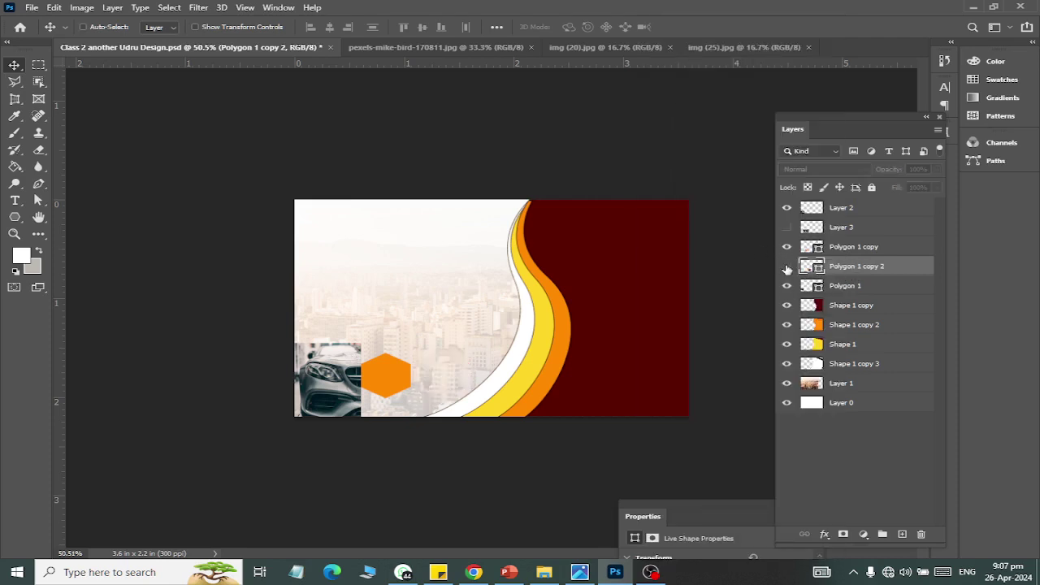
click(786, 269)
- Return Polygon 1 copy 2 to the top of the layer stack
click(836, 213)
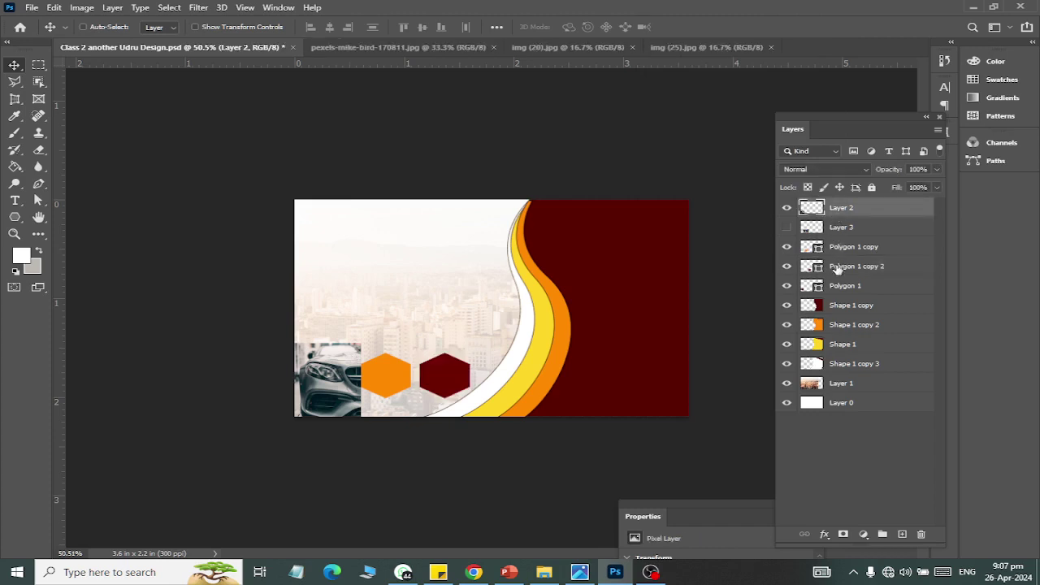
drag(835, 266, 836, 203)
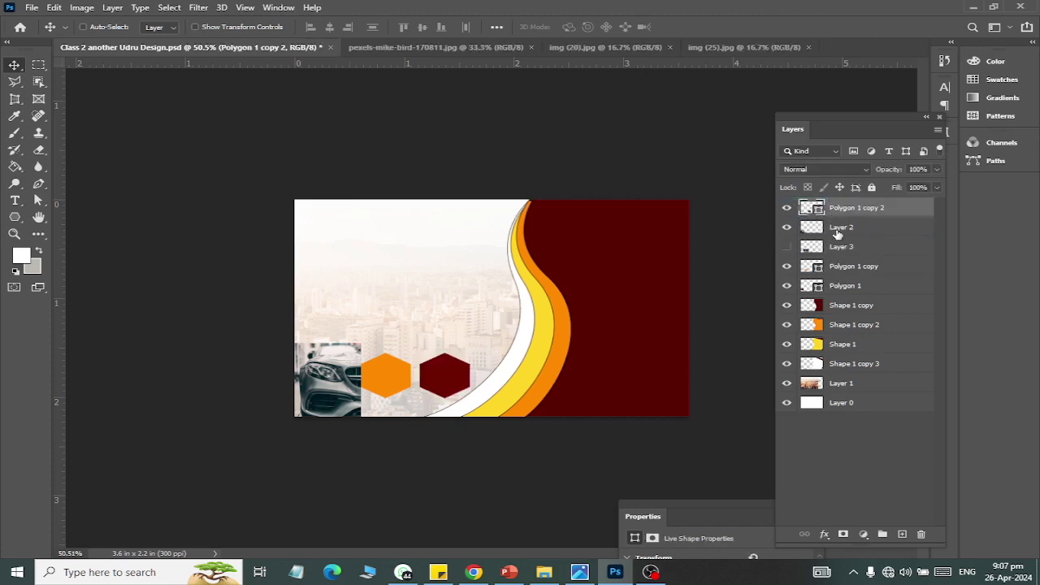
click(821, 230)
click(787, 230)
click(786, 229)
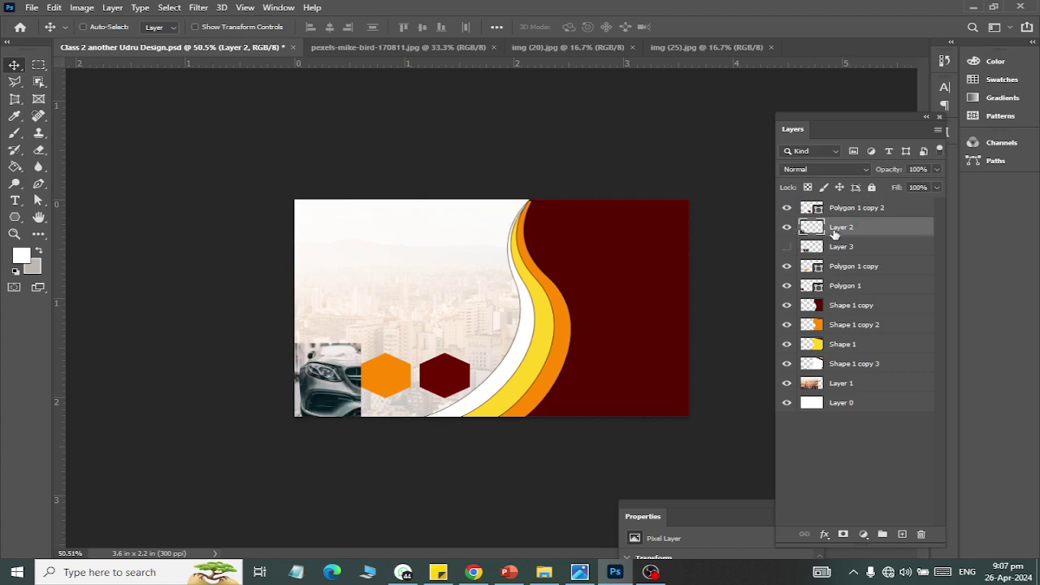
- Move Layer 2 above Polygon 1, clip it there, and scale it to about 73%
drag(835, 232, 831, 271)
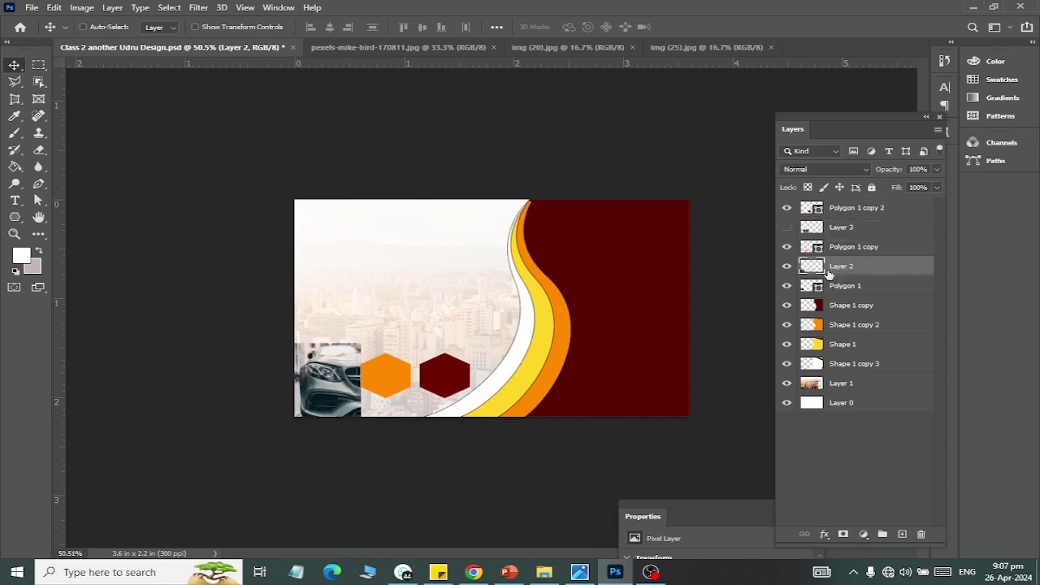
right_click(828, 272)
click(849, 253)
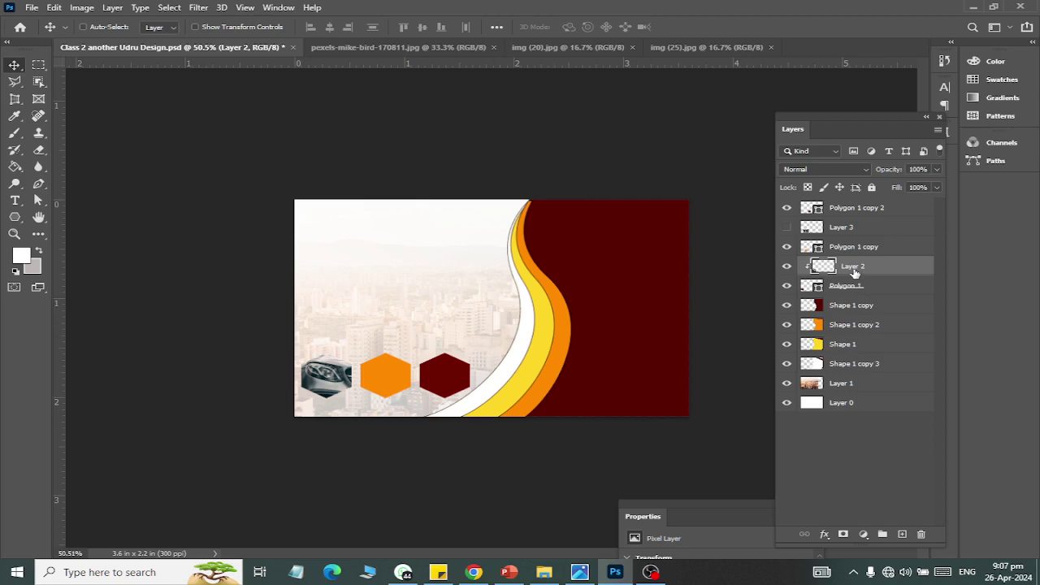
key(ctrl+t)
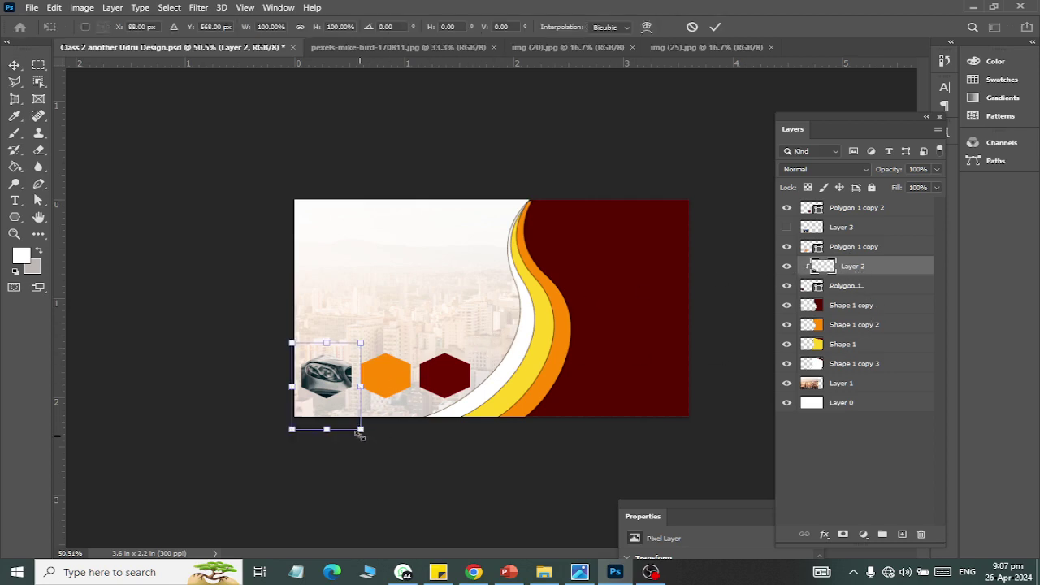
drag(359, 433, 352, 420)
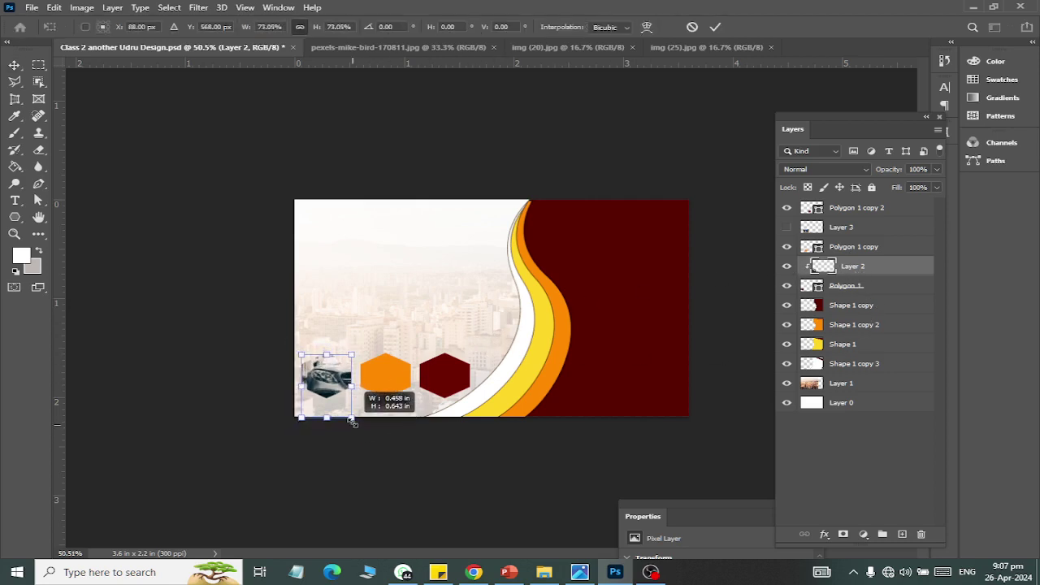
key(Return)
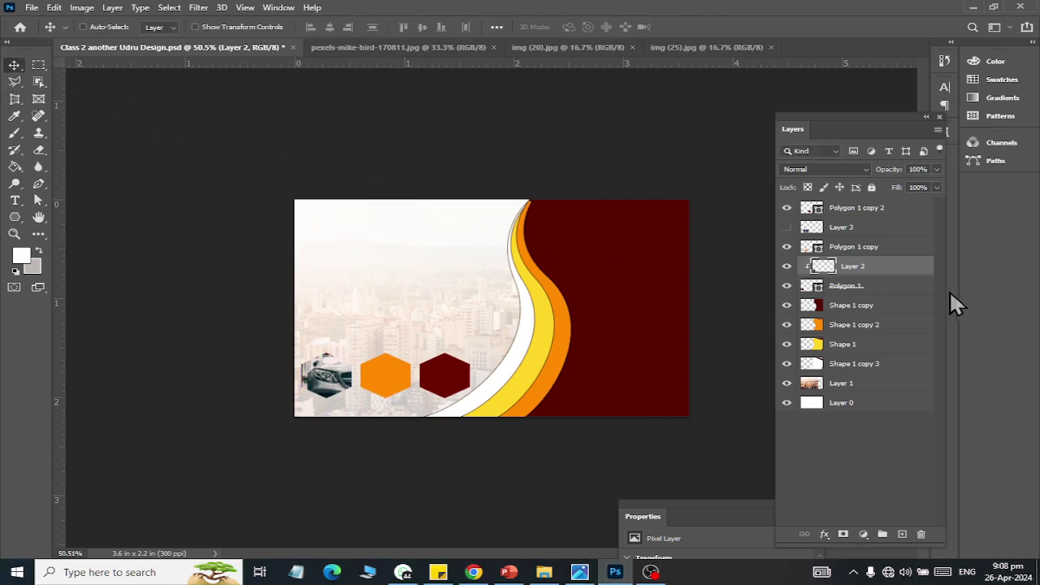
- Show Layer 3, scale the blue car to about 75%, and clip it into the middle hexagon
click(786, 228)
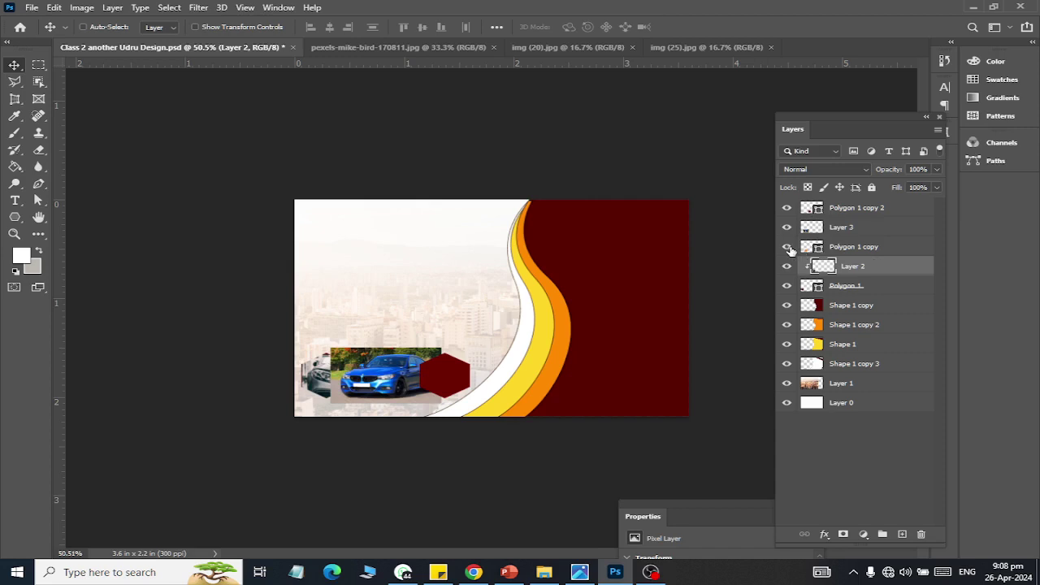
click(834, 231)
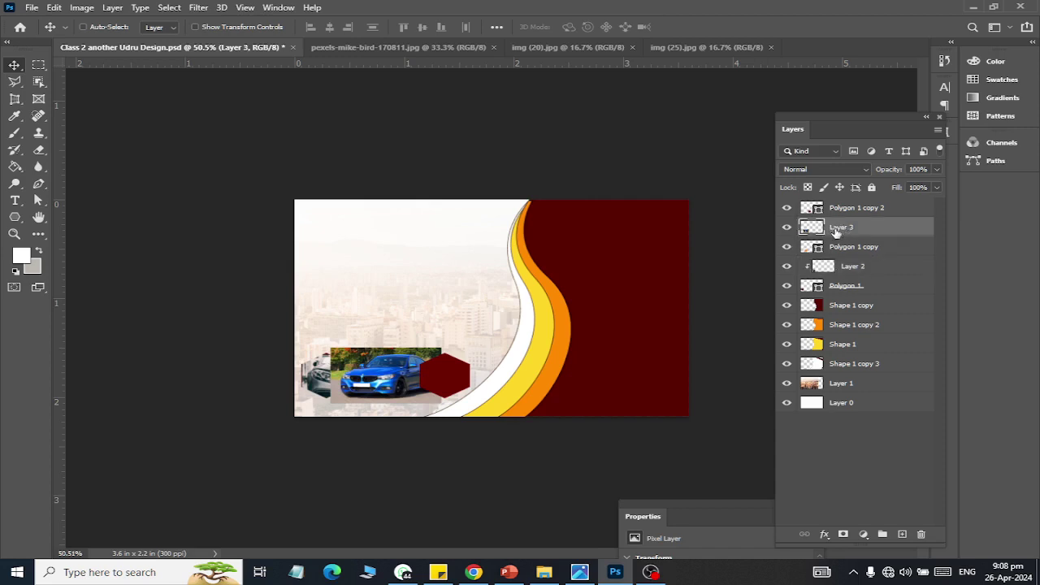
key(ctrl+t)
drag(441, 373, 420, 375)
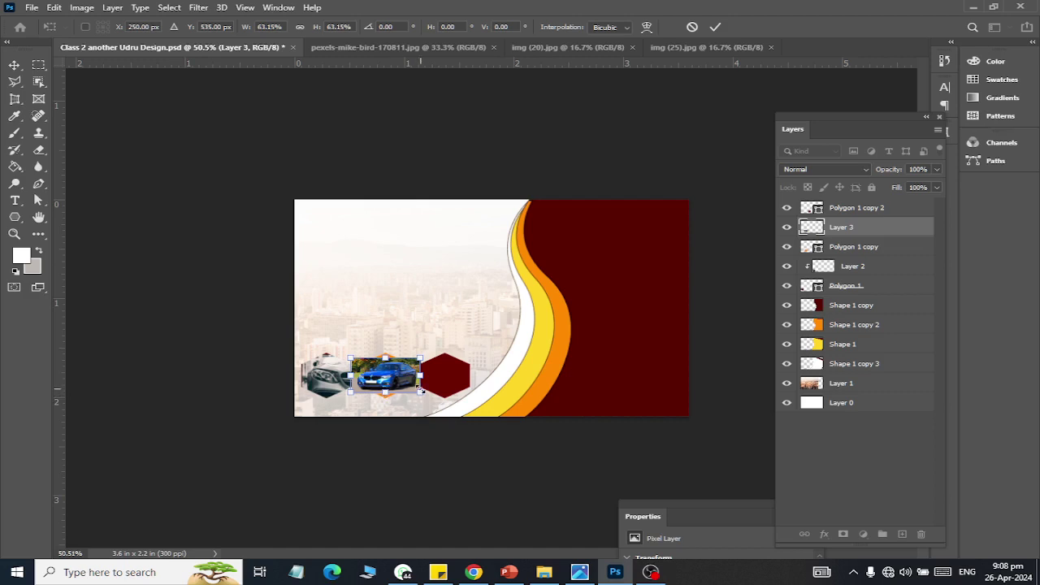
drag(420, 390, 428, 390)
right_click(839, 228)
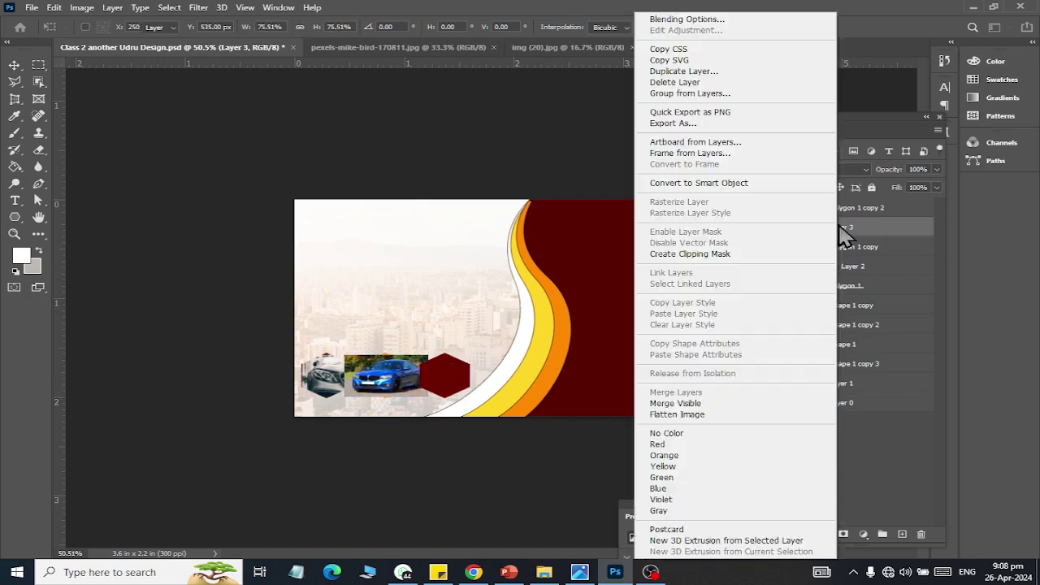
click(749, 259)
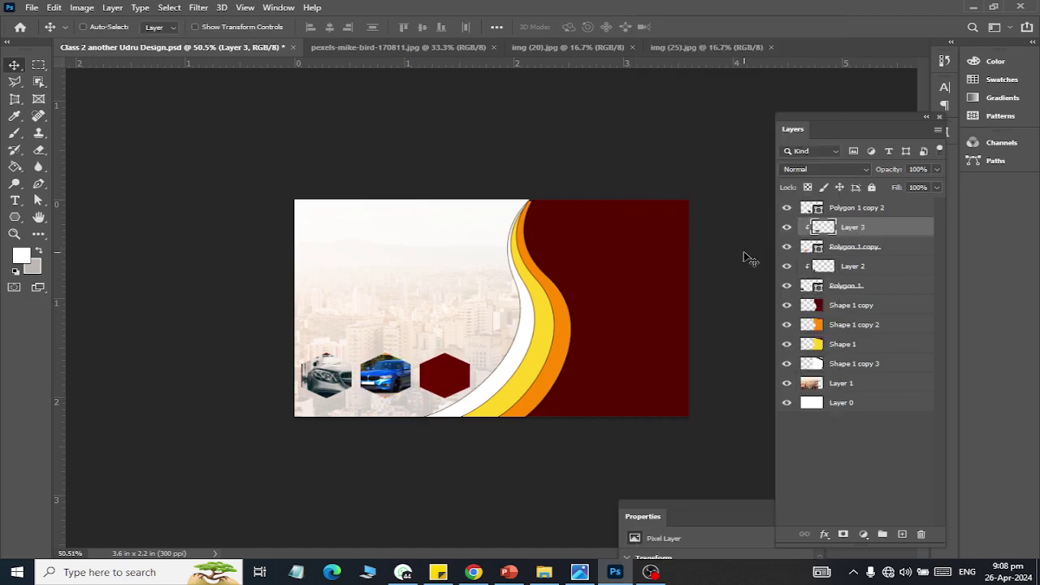
key(ctrl)
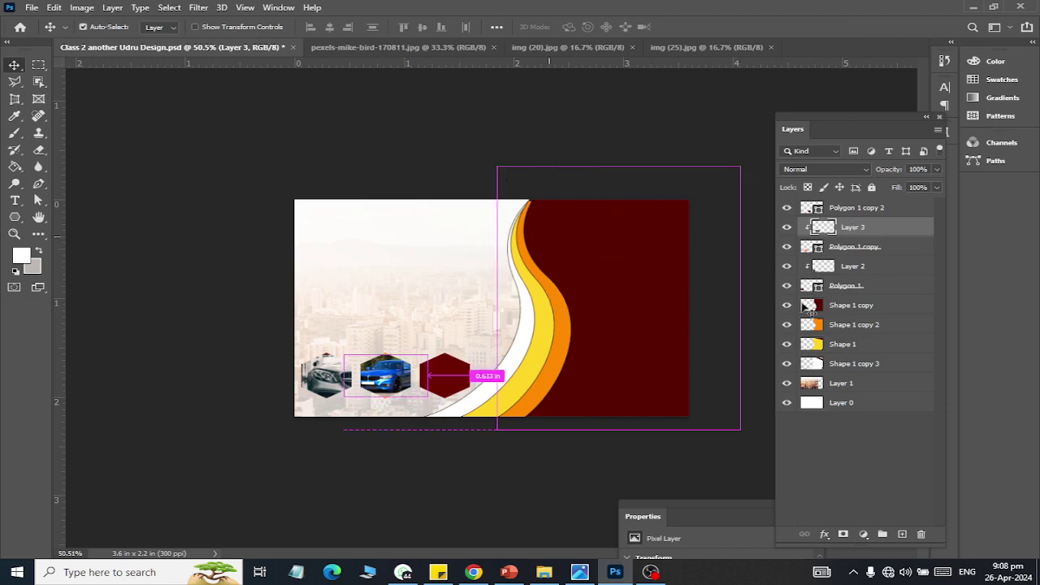
- Close img (25).jpg and paste the yellow img (20).jpg car photo into the card
click(711, 46)
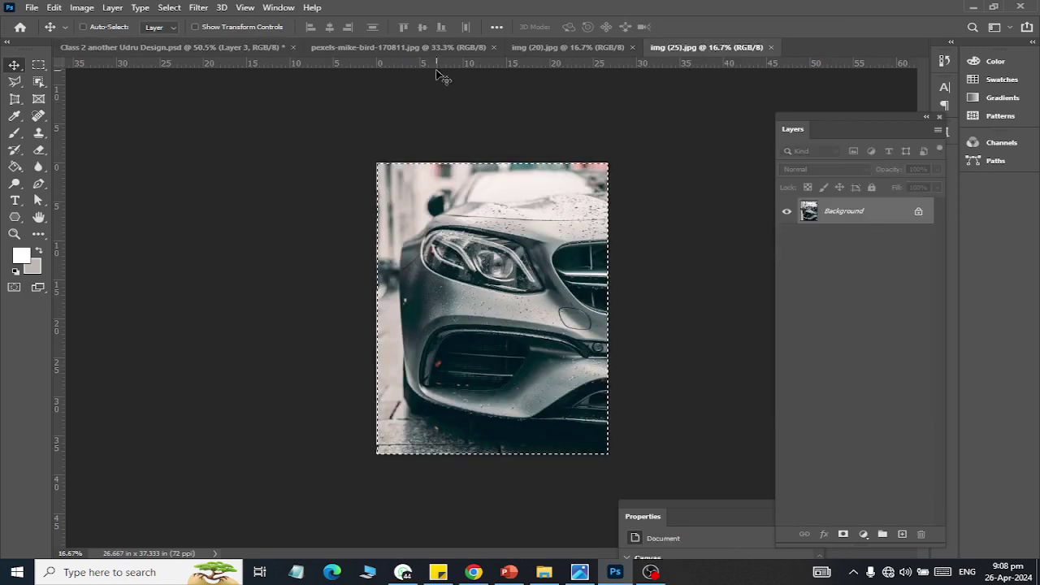
key(ctrl+w)
click(564, 47)
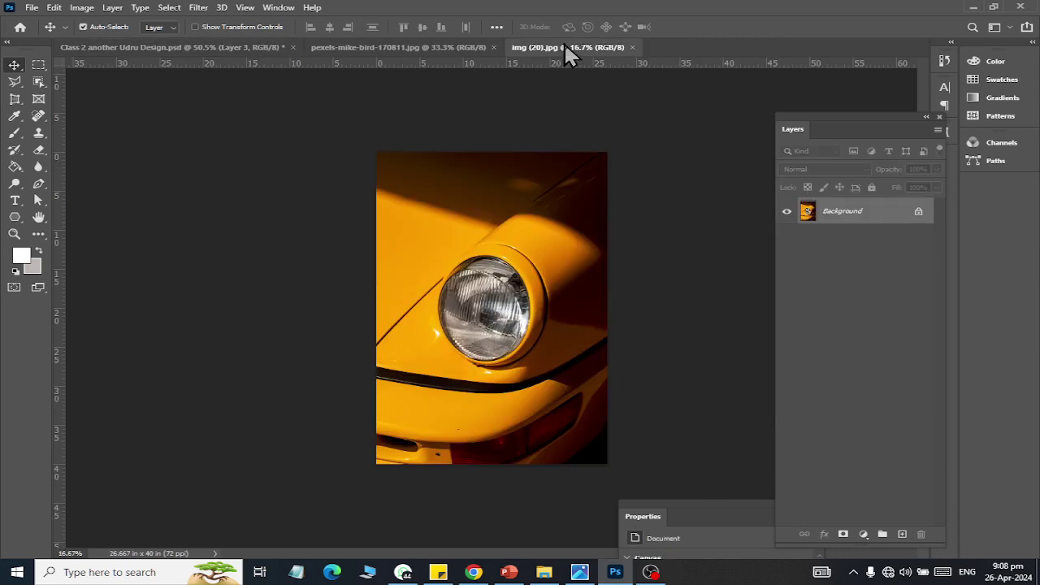
key(ctrl+a)
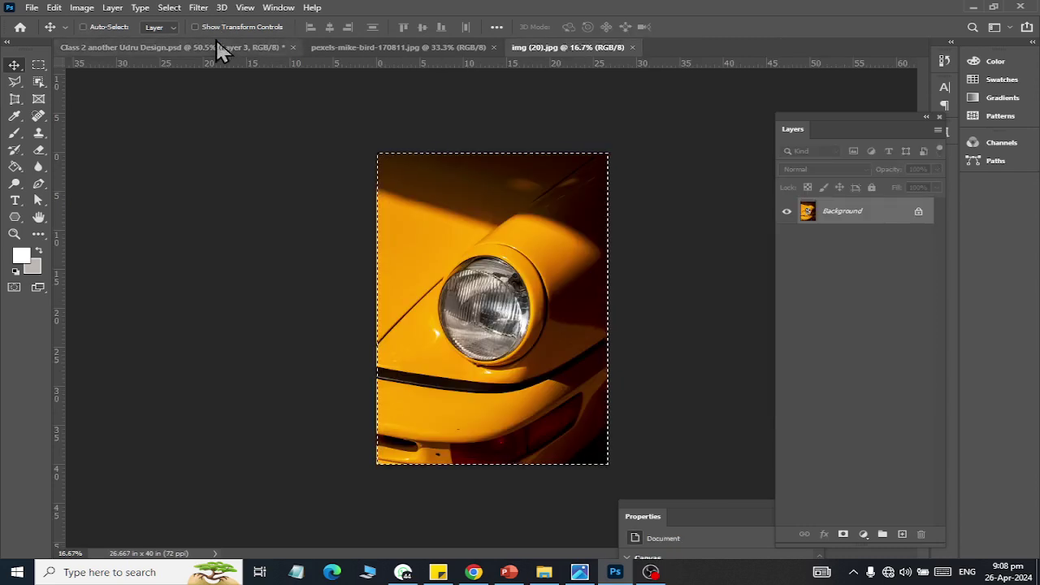
click(226, 49)
key(ctrl+v)
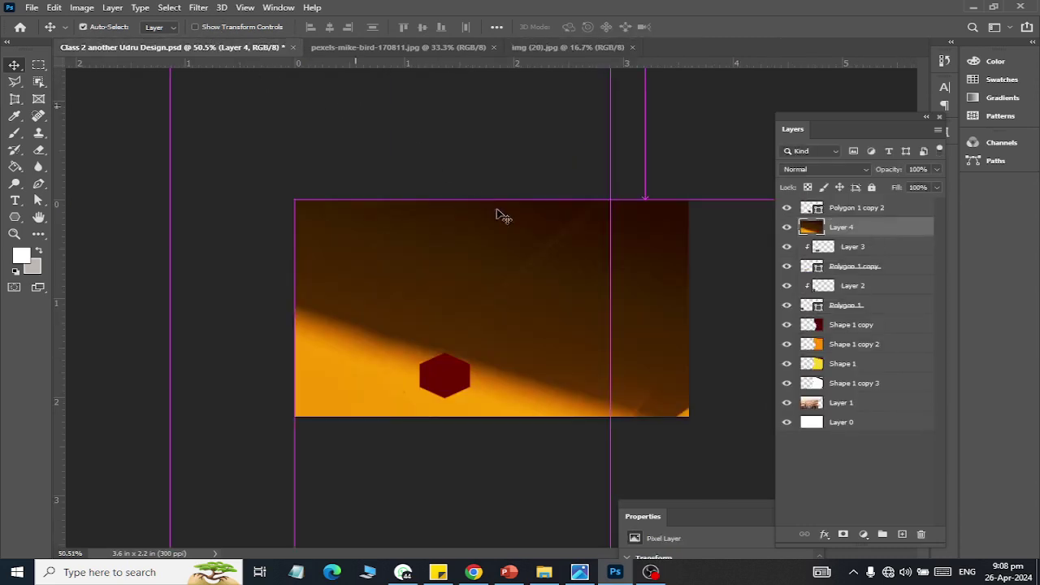
- Scale the yellow headlight photo down and place it over the right hexagon
click(504, 216)
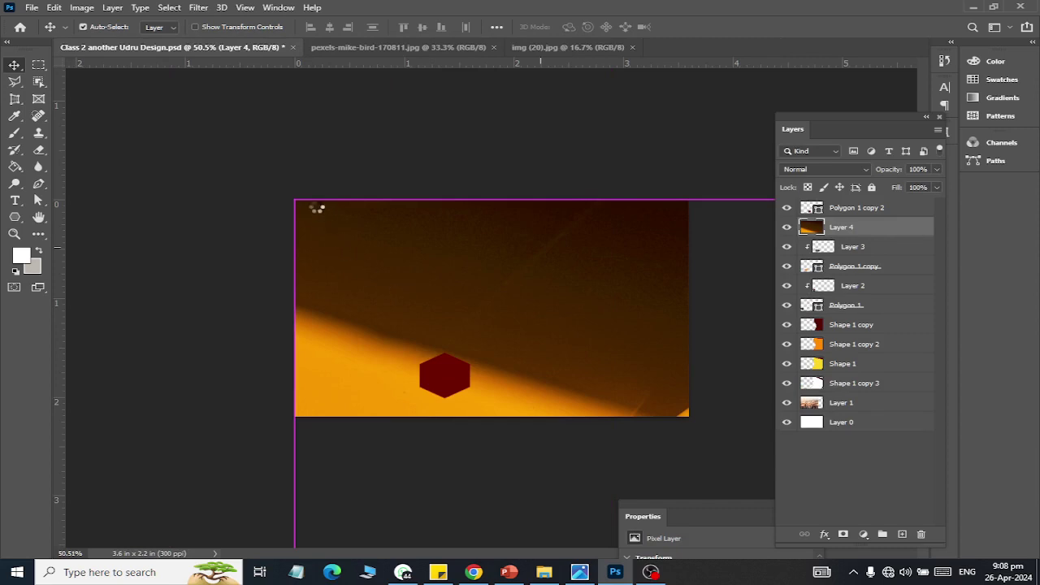
key(t)
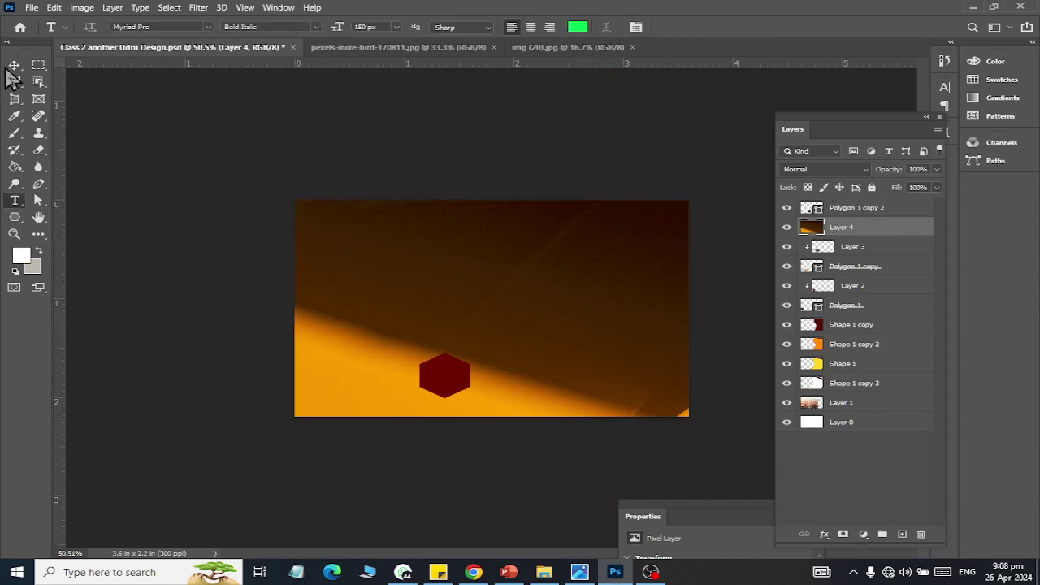
key(v)
key(ctrl+t)
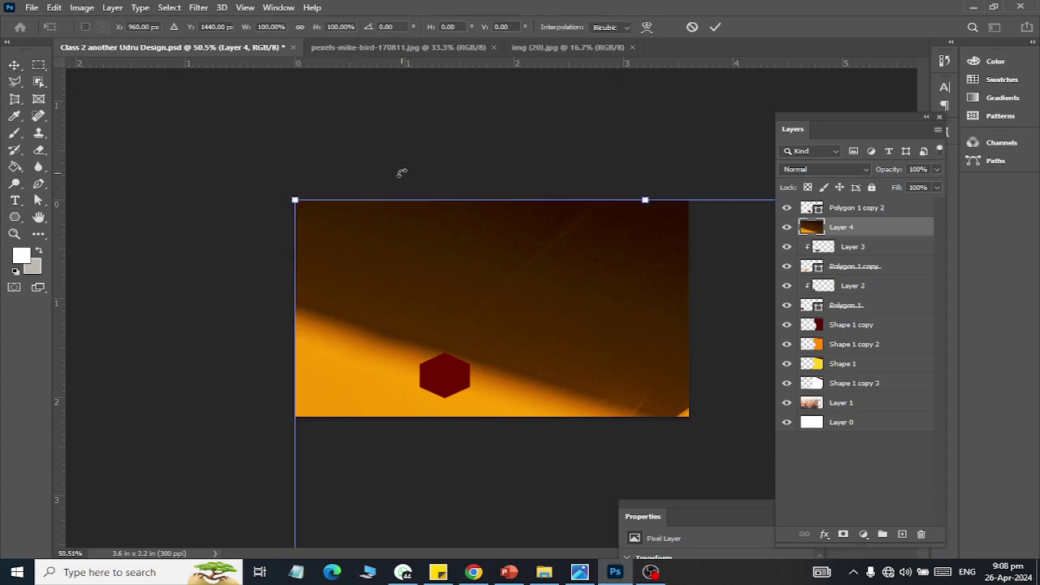
drag(297, 205, 278, 231)
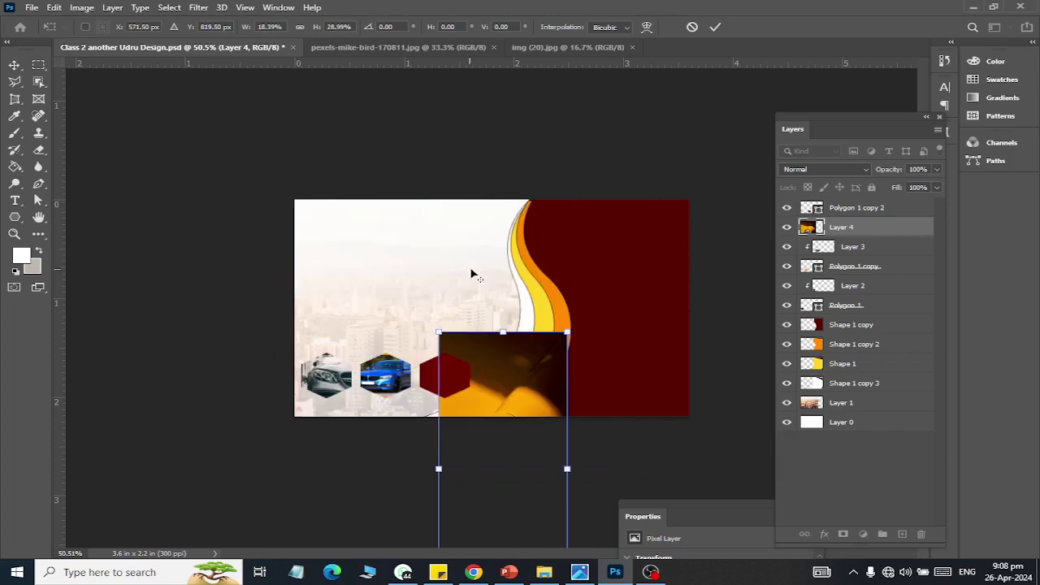
mouse_move(430, 309)
mouse_down()
mouse_move(508, 491)
mouse_move(478, 321)
mouse_move(455, 281)
mouse_move(430, 361)
mouse_up()
key(super+space)
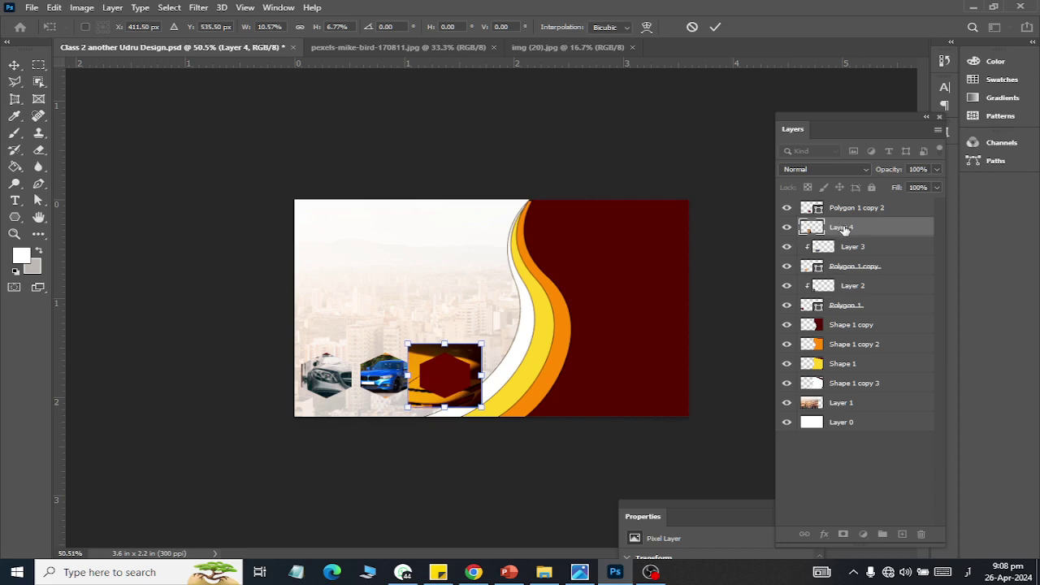
key(Return)
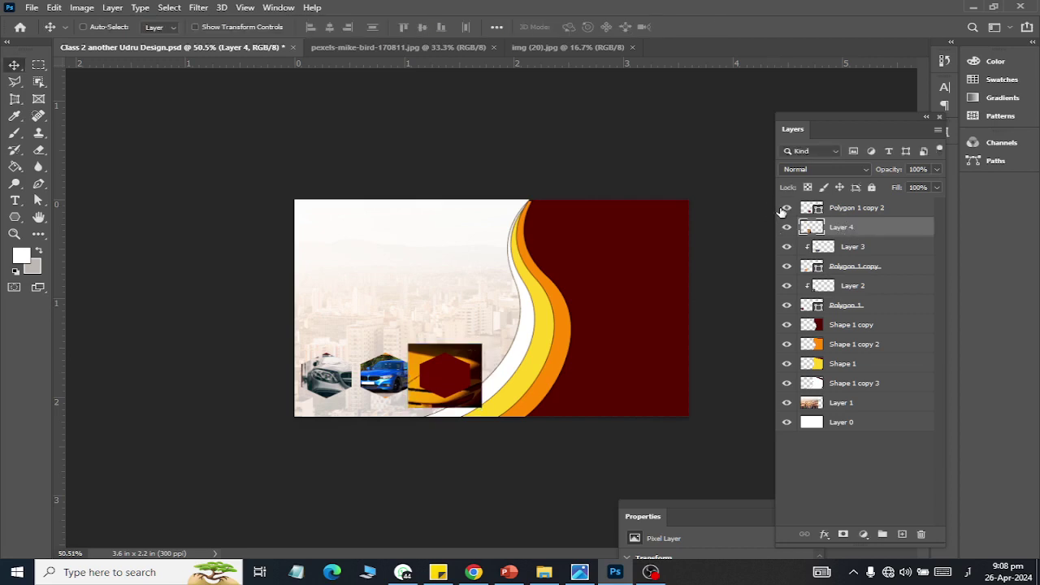
- Move Layer 4 above Polygon 1 copy 2, clip it, and shrink it to 92%
click(786, 208)
click(786, 208)
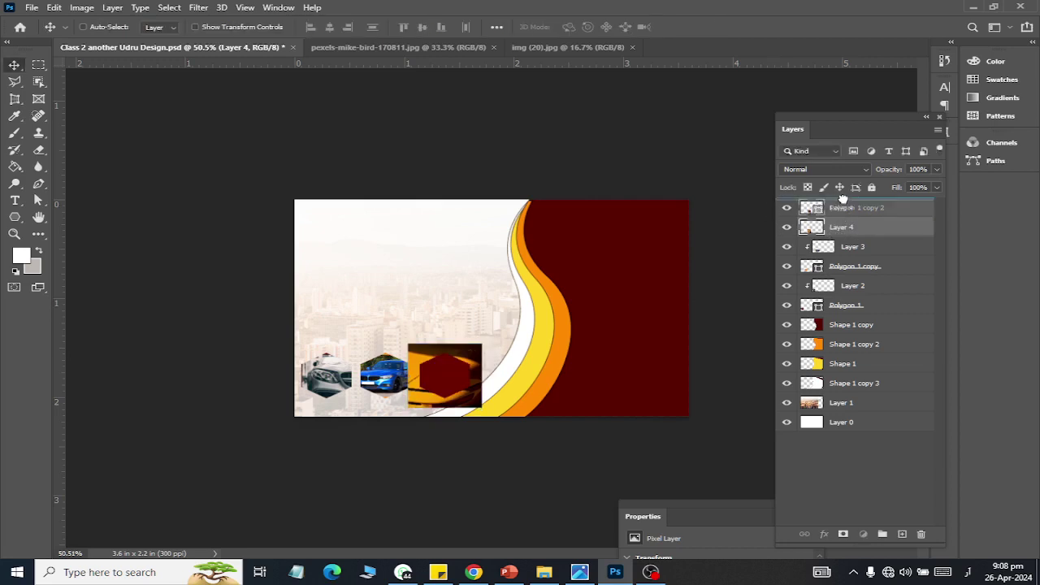
drag(838, 237, 845, 208)
right_click(845, 210)
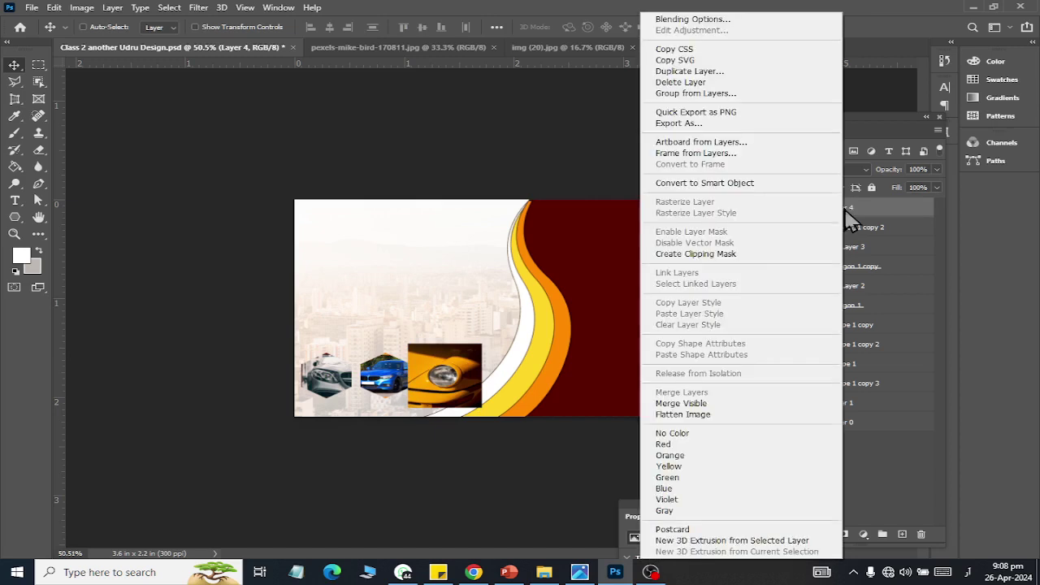
click(763, 254)
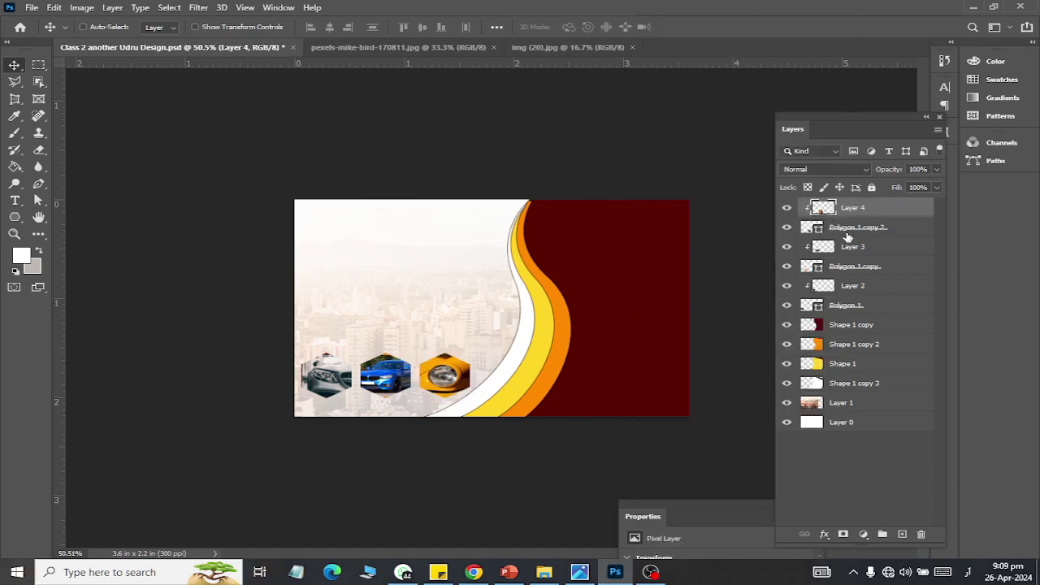
key(ctrl+t)
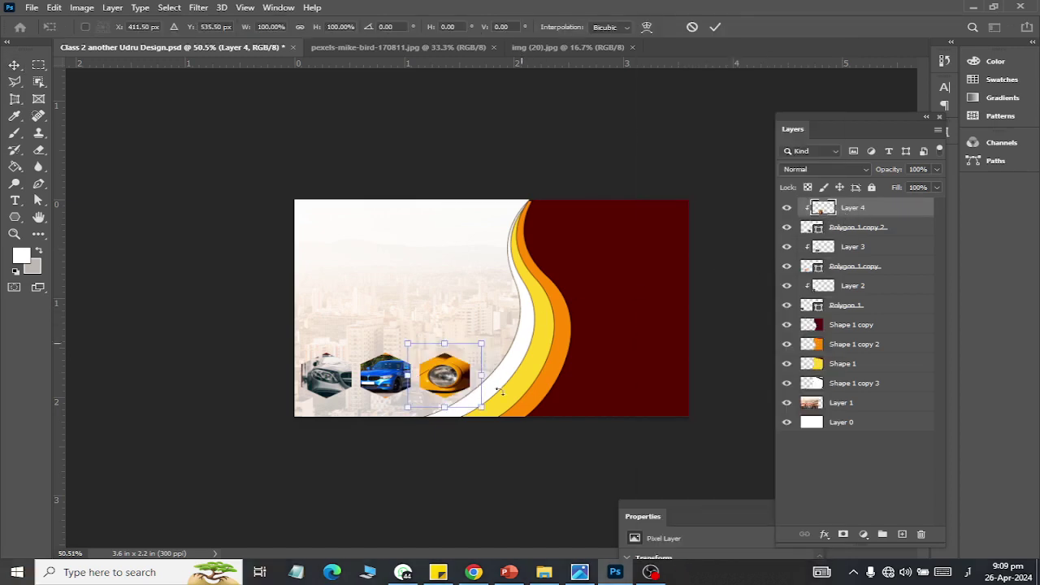
drag(482, 406, 478, 404)
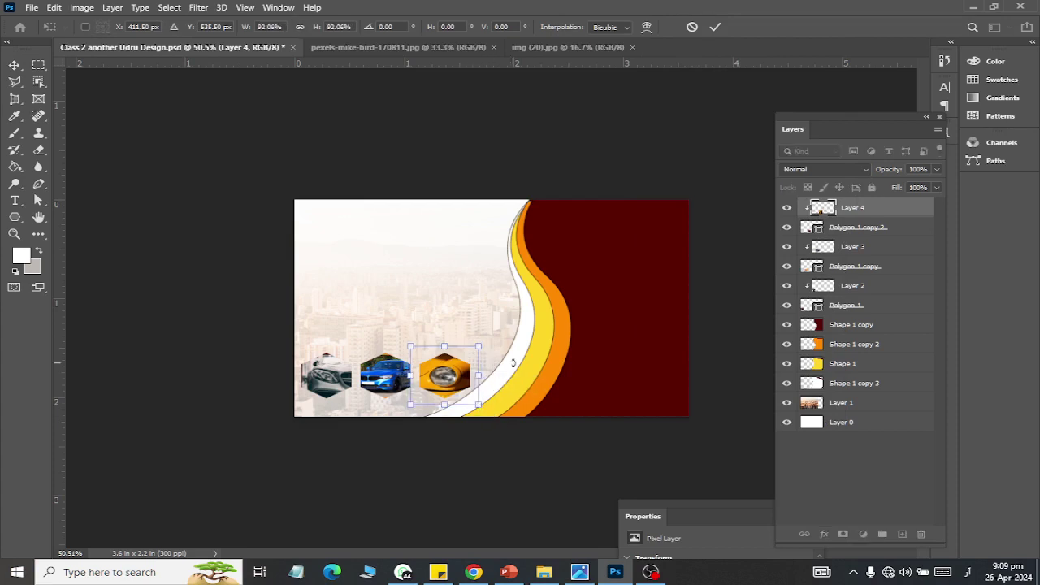
key(Return)
- Give Polygon 1 copy 2 a black (000000) outer glow of size 24 in Blending Options
click(824, 231)
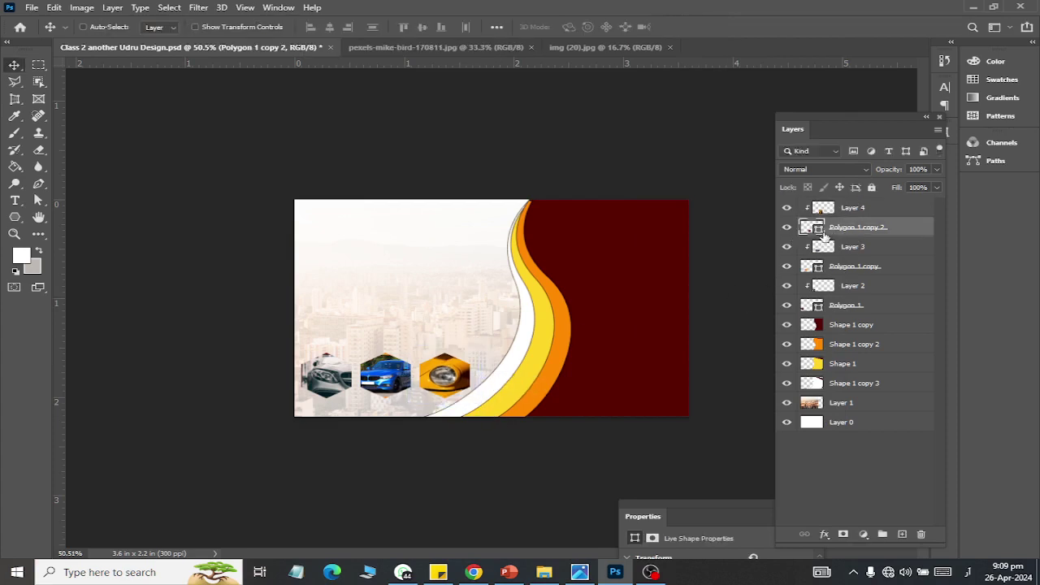
right_click(853, 228)
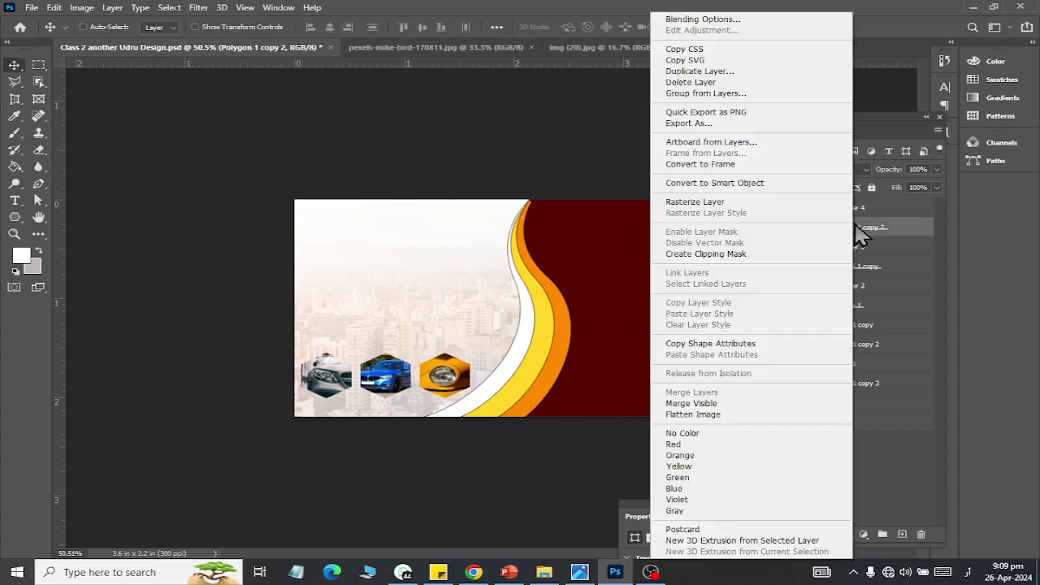
click(712, 22)
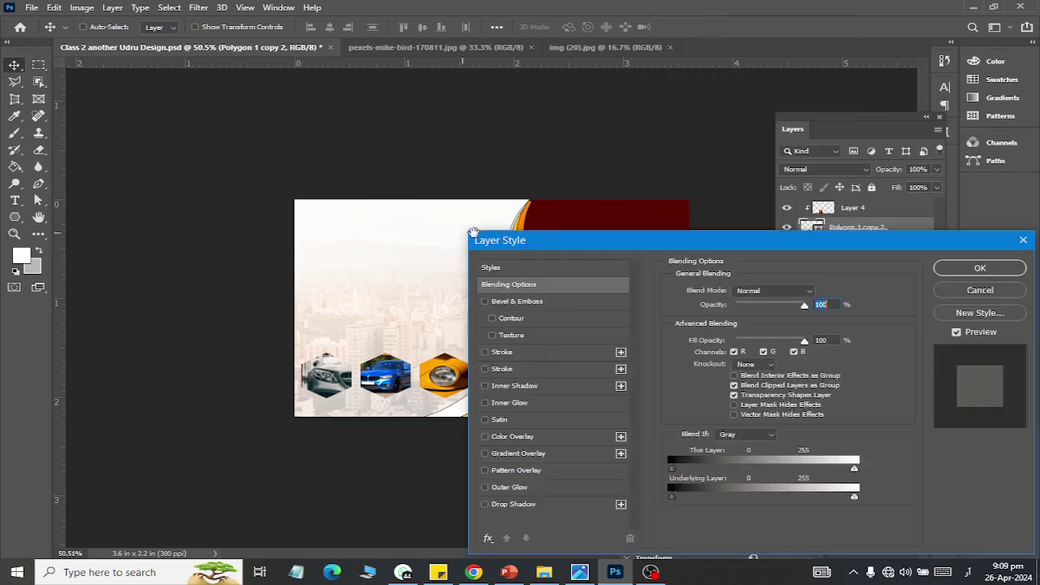
drag(524, 234, 651, 117)
click(608, 379)
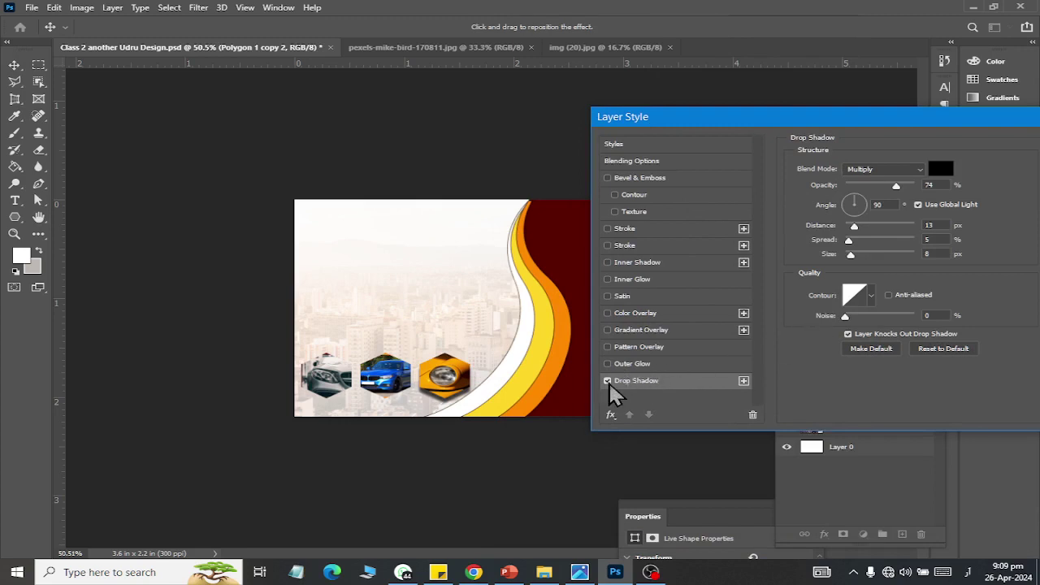
click(607, 381)
click(632, 363)
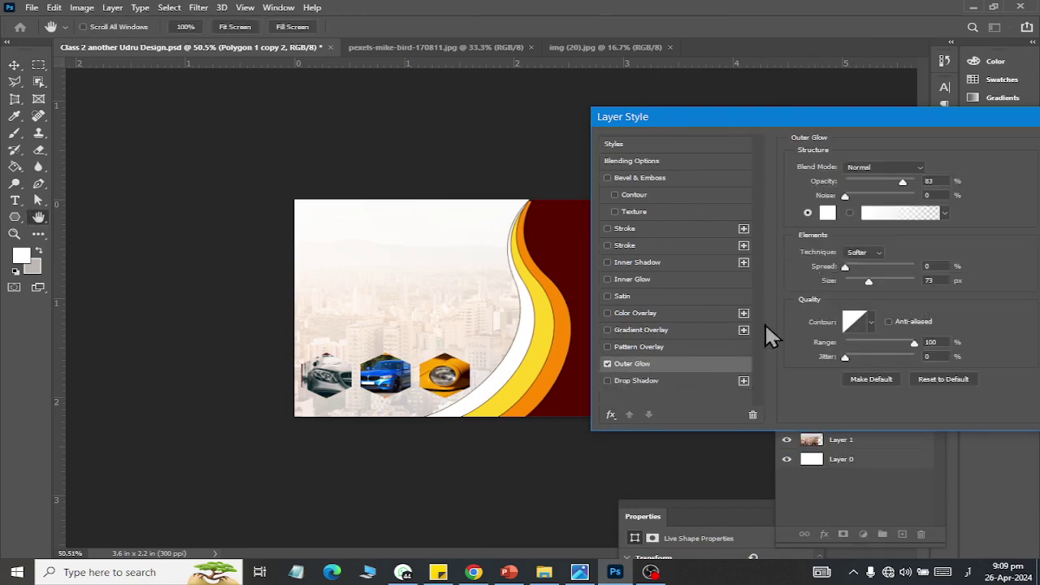
click(827, 212)
text(000000)
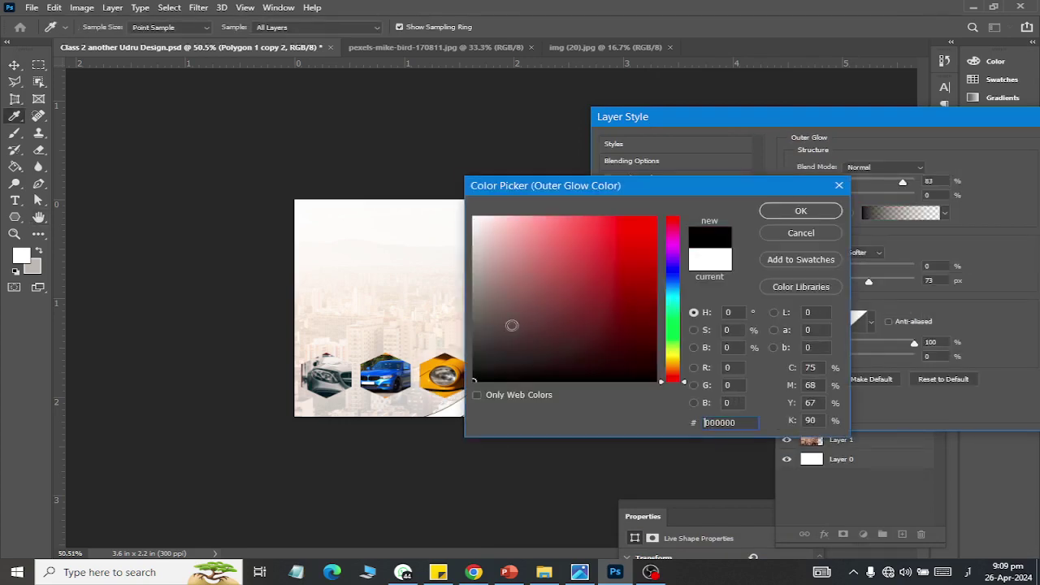
click(795, 213)
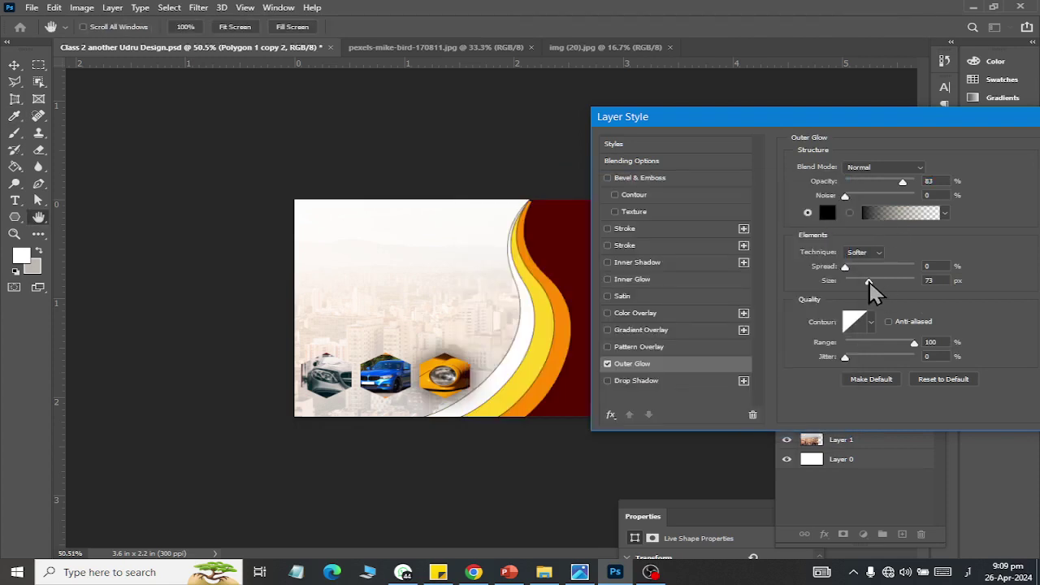
drag(868, 281, 857, 281)
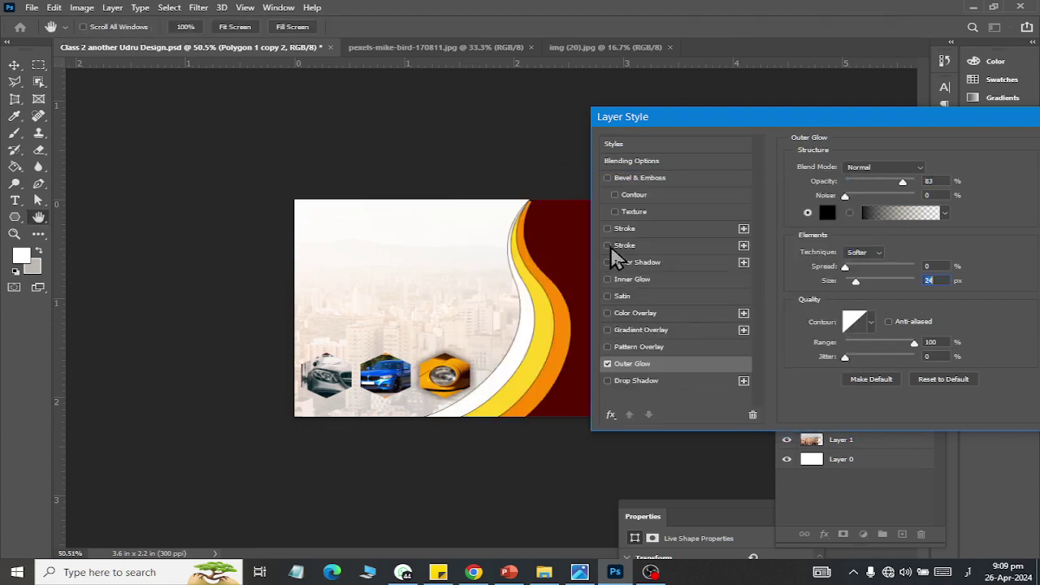
- Add a white (ffffff) 5 px stroke and apply the layer style
click(622, 245)
click(825, 261)
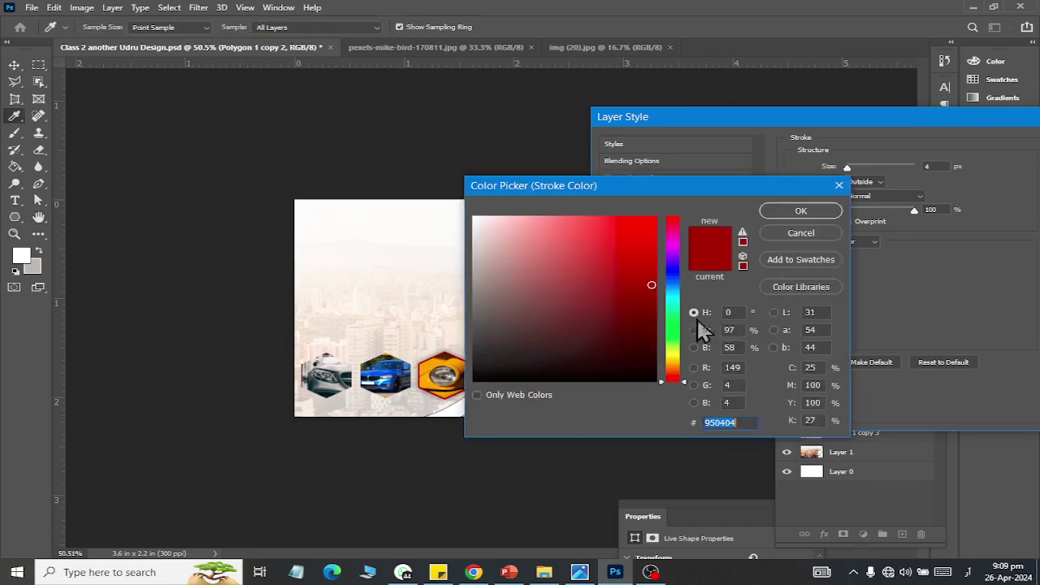
text(ffffff)
click(799, 211)
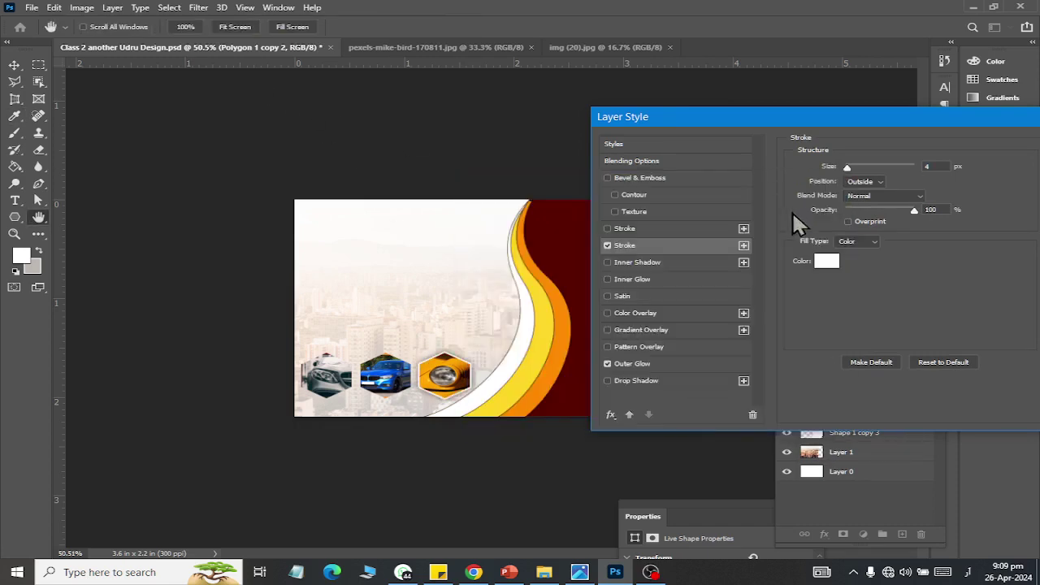
text(5)
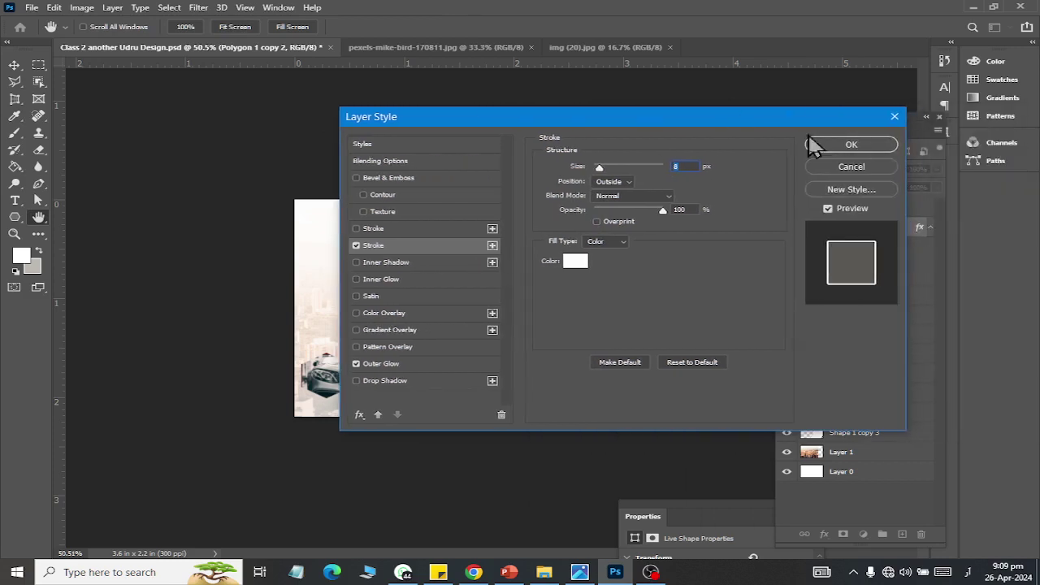
click(866, 146)
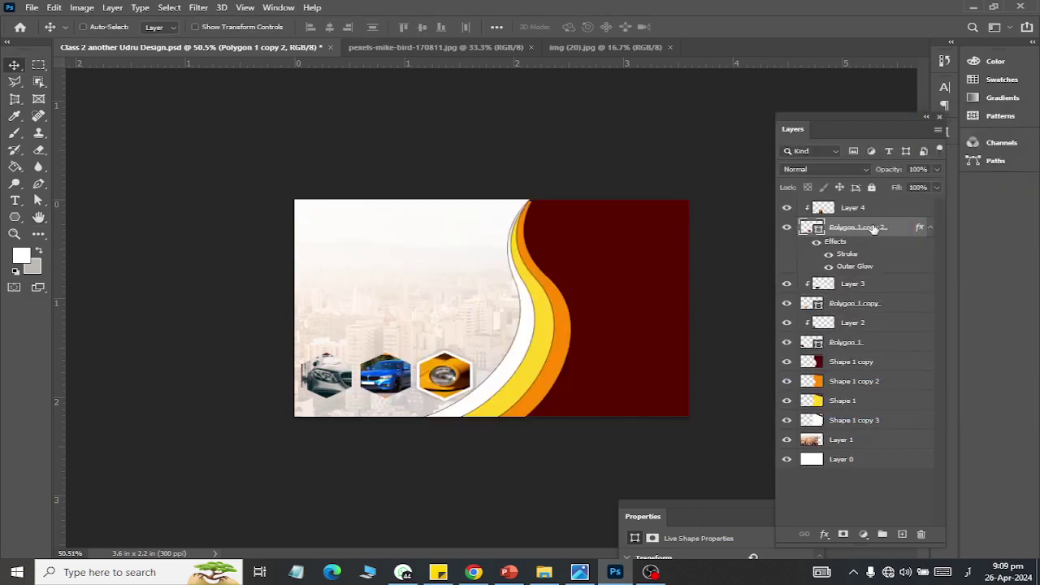
- Copy the styled hexagon's white stroke and black glow onto the Polygon 1 layer
right_click(875, 231)
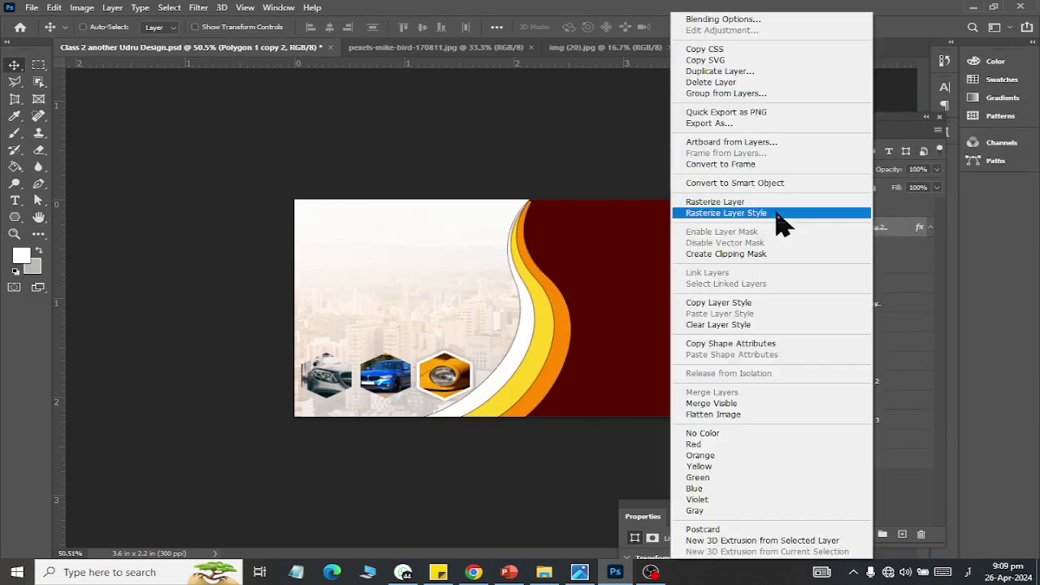
click(716, 304)
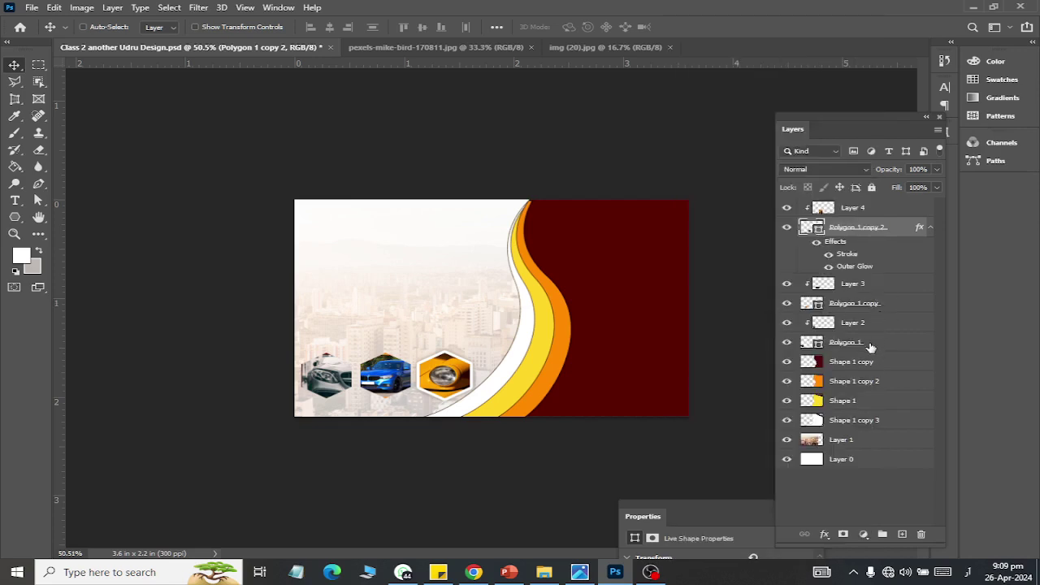
click(870, 348)
right_click(868, 348)
click(786, 309)
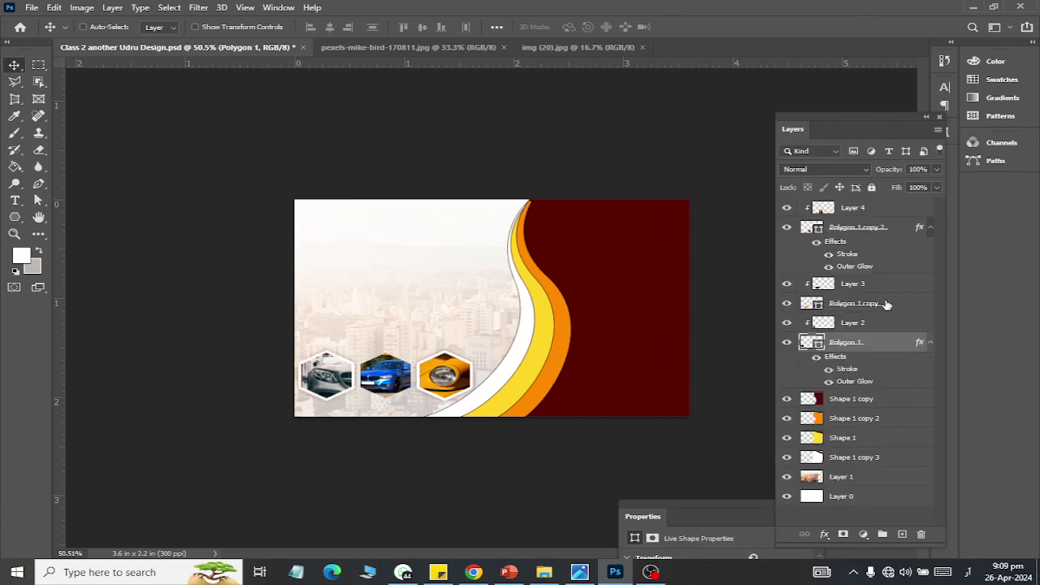
- Paste the same white stroke and black glow onto the Polygon 1 copy layer
click(890, 303)
right_click(890, 302)
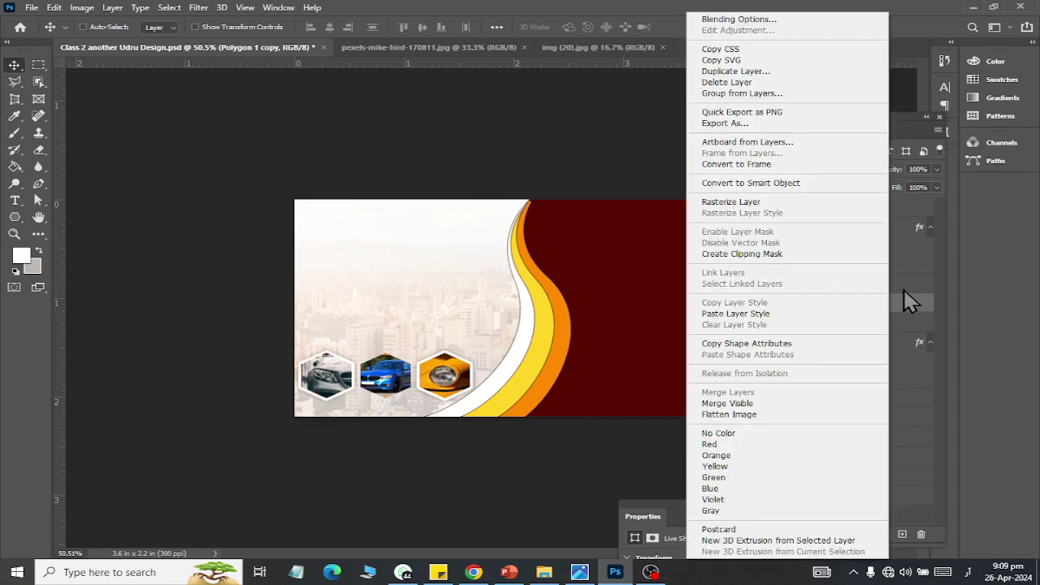
click(903, 301)
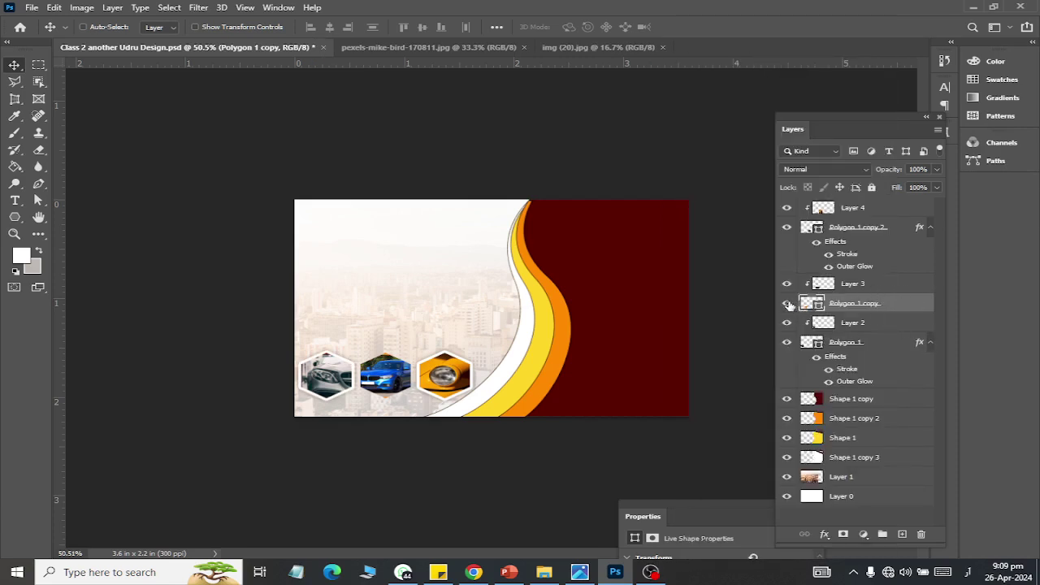
right_click(899, 303)
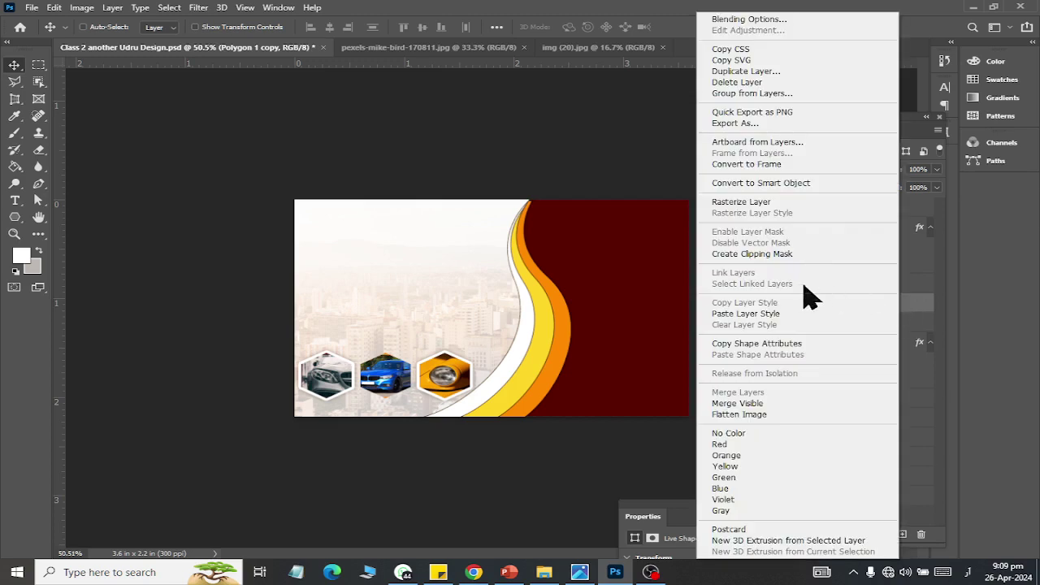
click(800, 314)
- Save the business card and view the Multi.jpg reference before returning to Photoshop
key(ctrl+s)
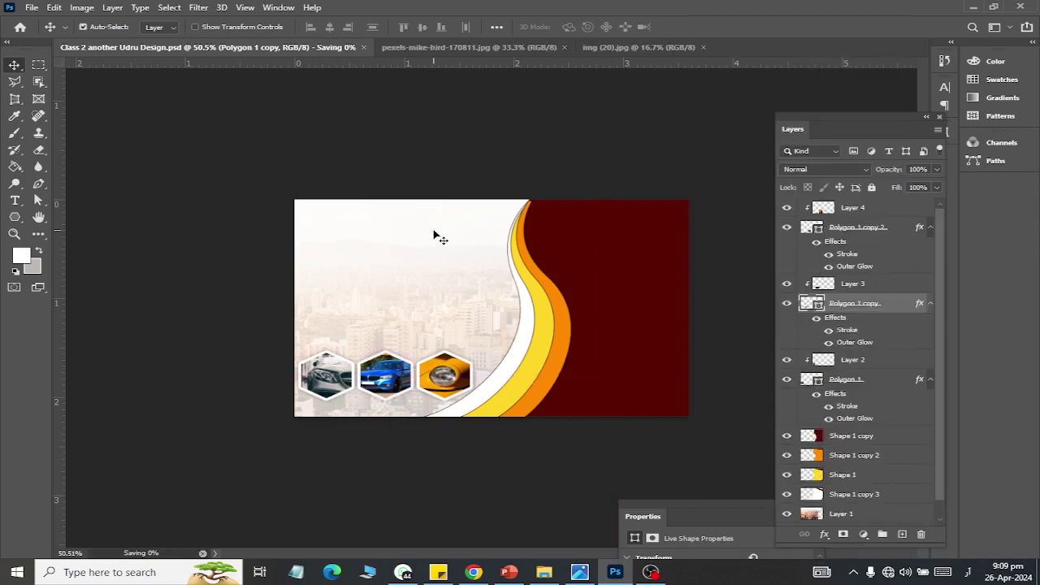
key(alt+Tab)
click(433, 235)
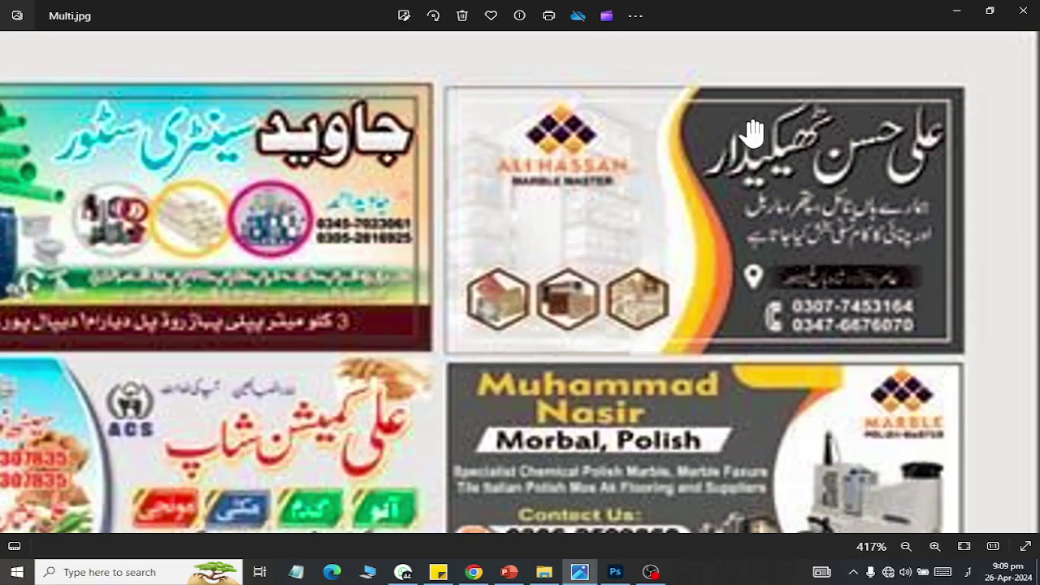
key(alt+Tab)
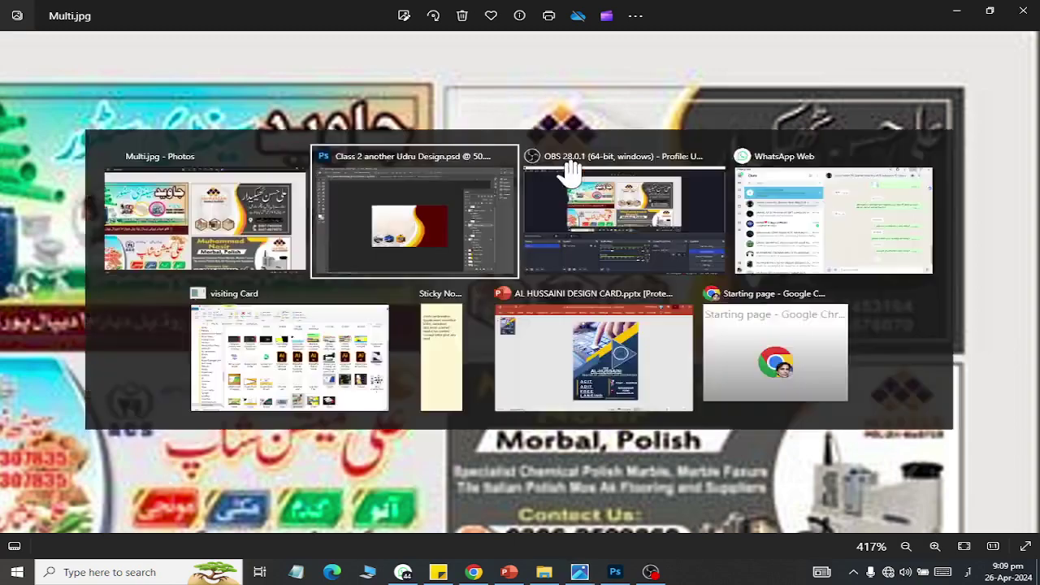